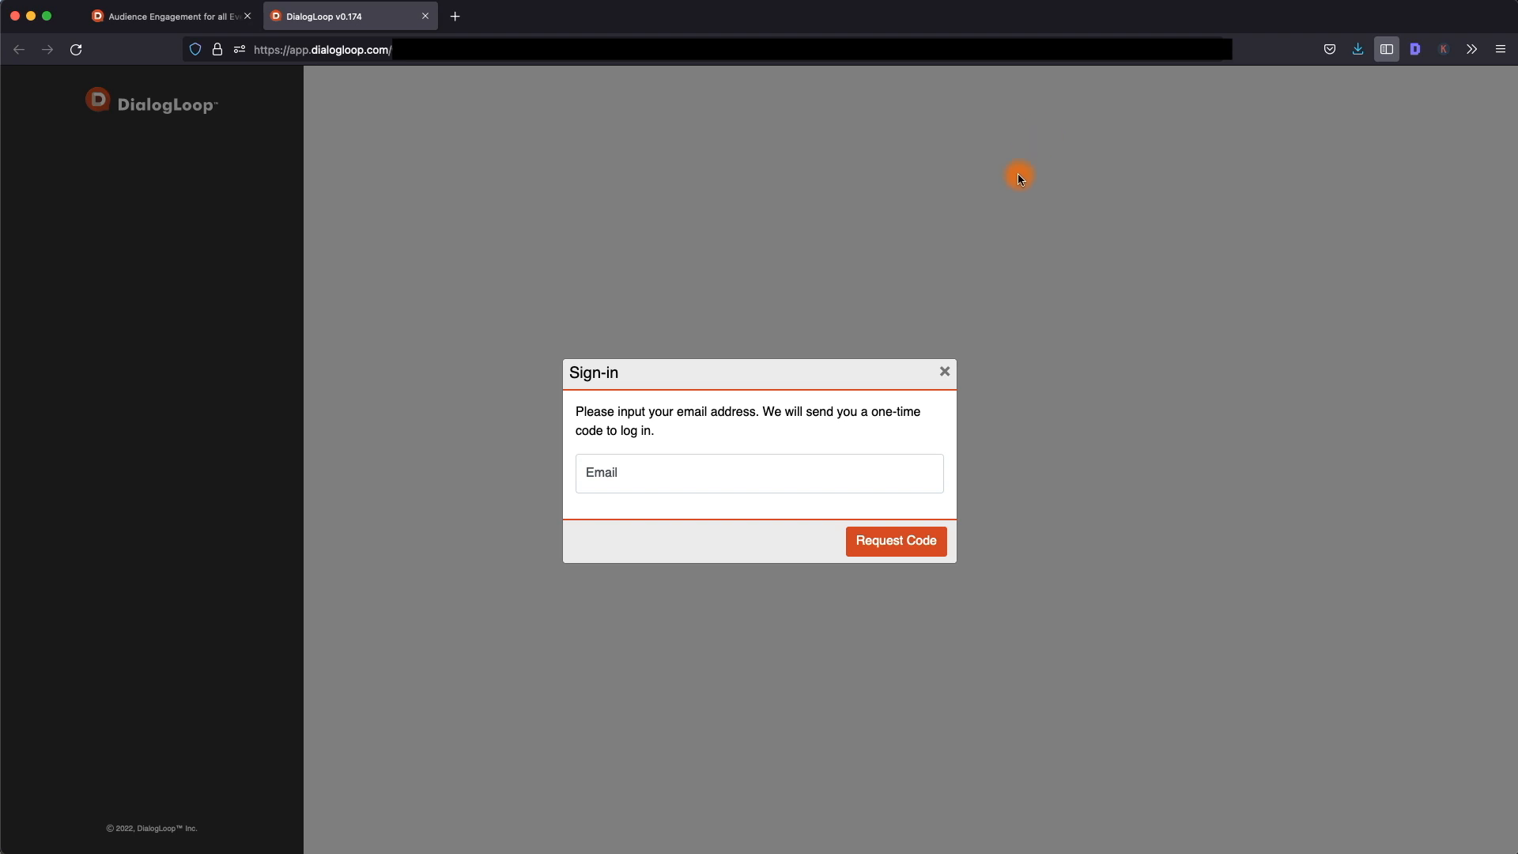
Paste the account e-mail into the Sign-in dialog and request a one-time sign-in code.
{"action": "left_click", "coordinate": [862, 474]}
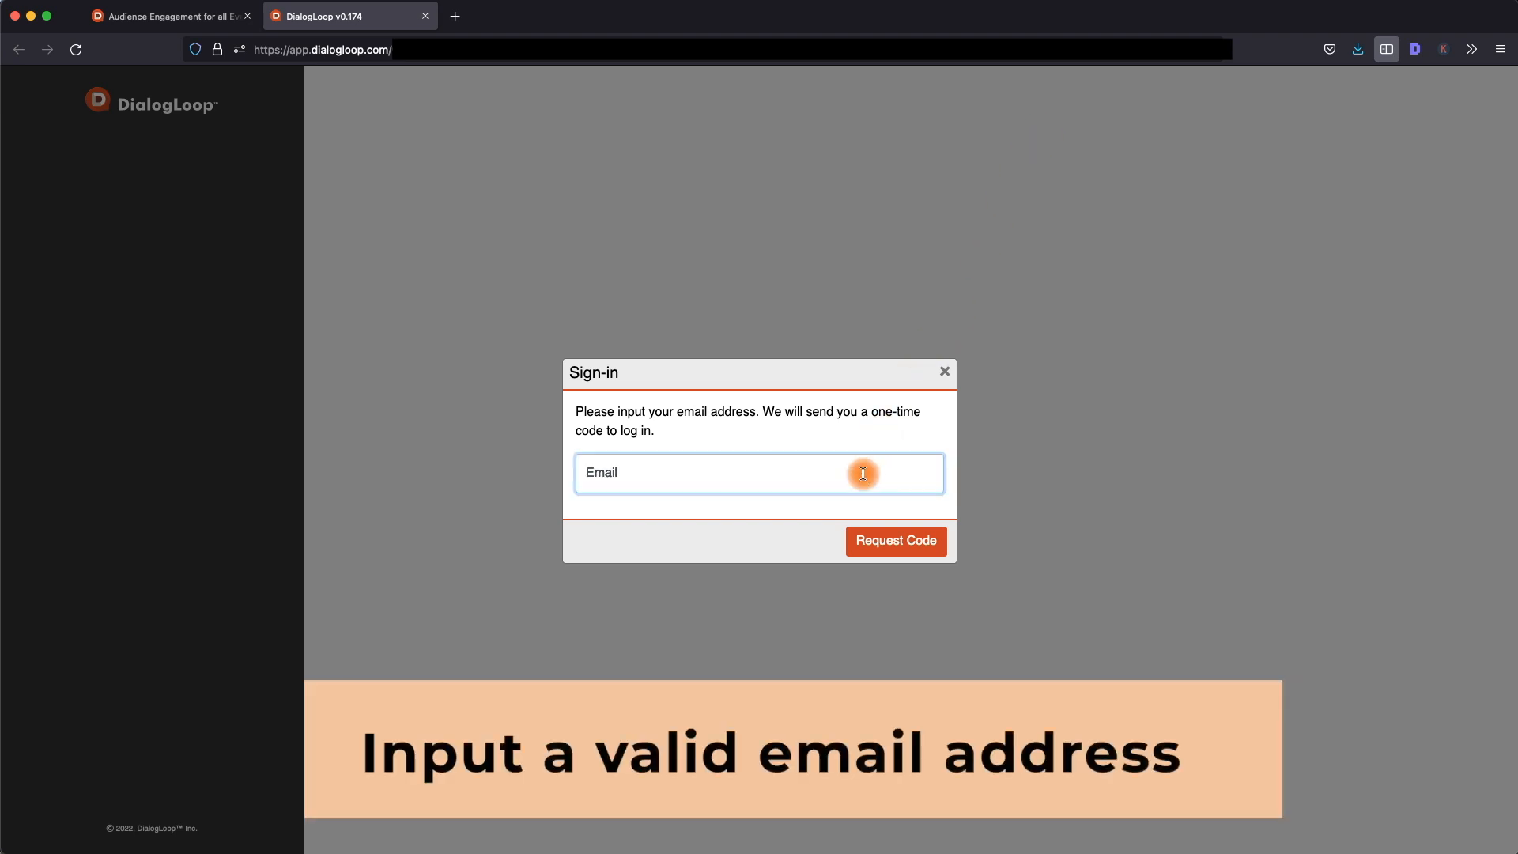
{"action": "key", "text": "super+v"}
{"action": "left_click", "coordinate": [915, 544]}
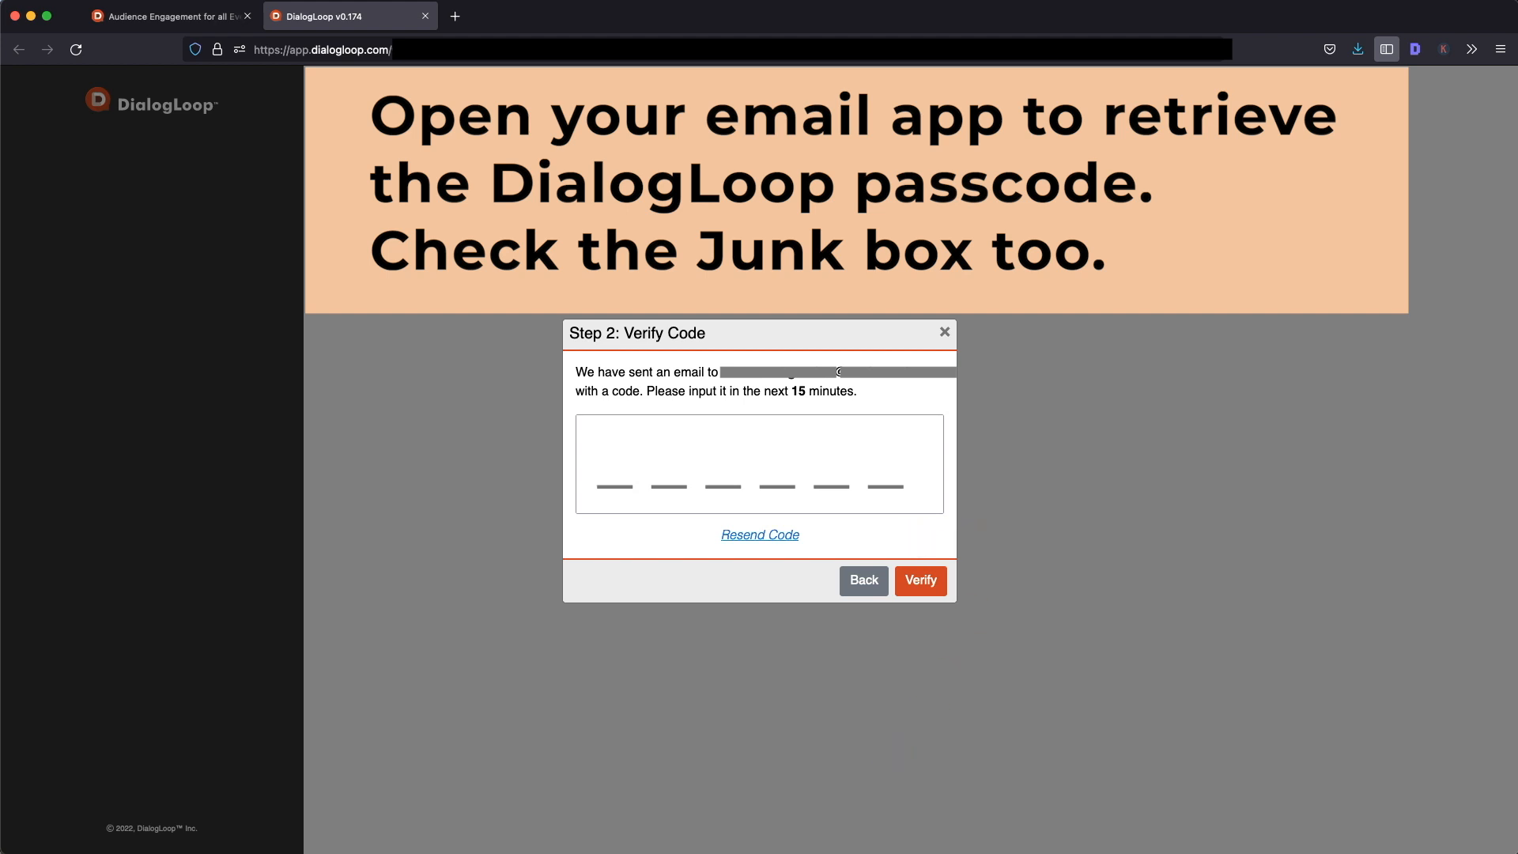
{"action": "left_click", "coordinate": [887, 853]}
Fetch the DialogLoop passcode e-mail in Outlook and paste its code into Verify Code.
{"action": "left_click", "coordinate": [1084, 399]}
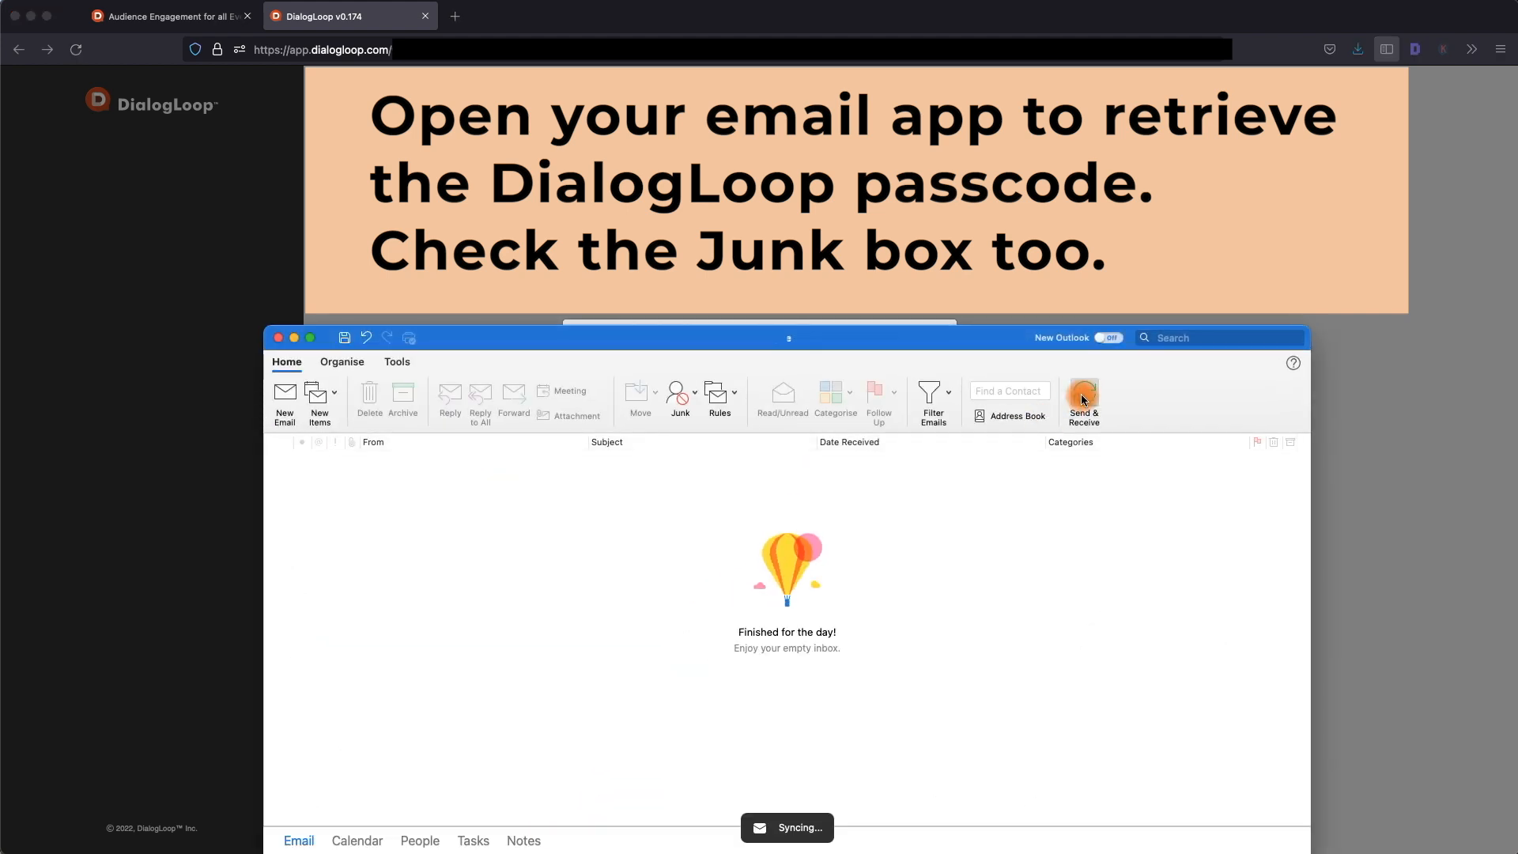
{"action": "double_click", "coordinate": [534, 485]}
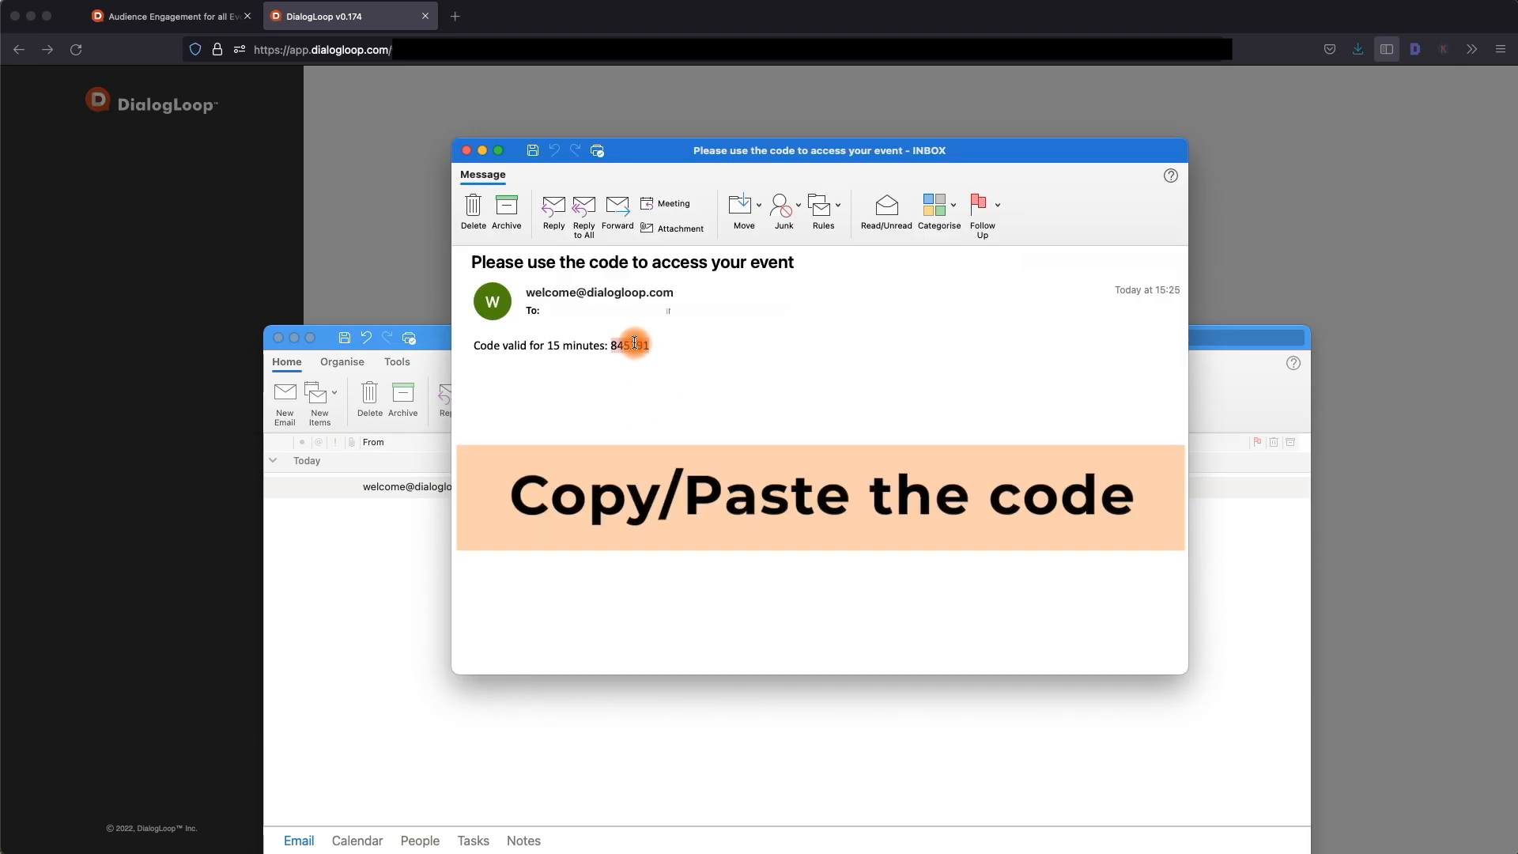
{"action": "left_click", "coordinate": [427, 233]}
{"action": "left_click", "coordinate": [715, 434]}
{"action": "left_click", "coordinate": [917, 591]}
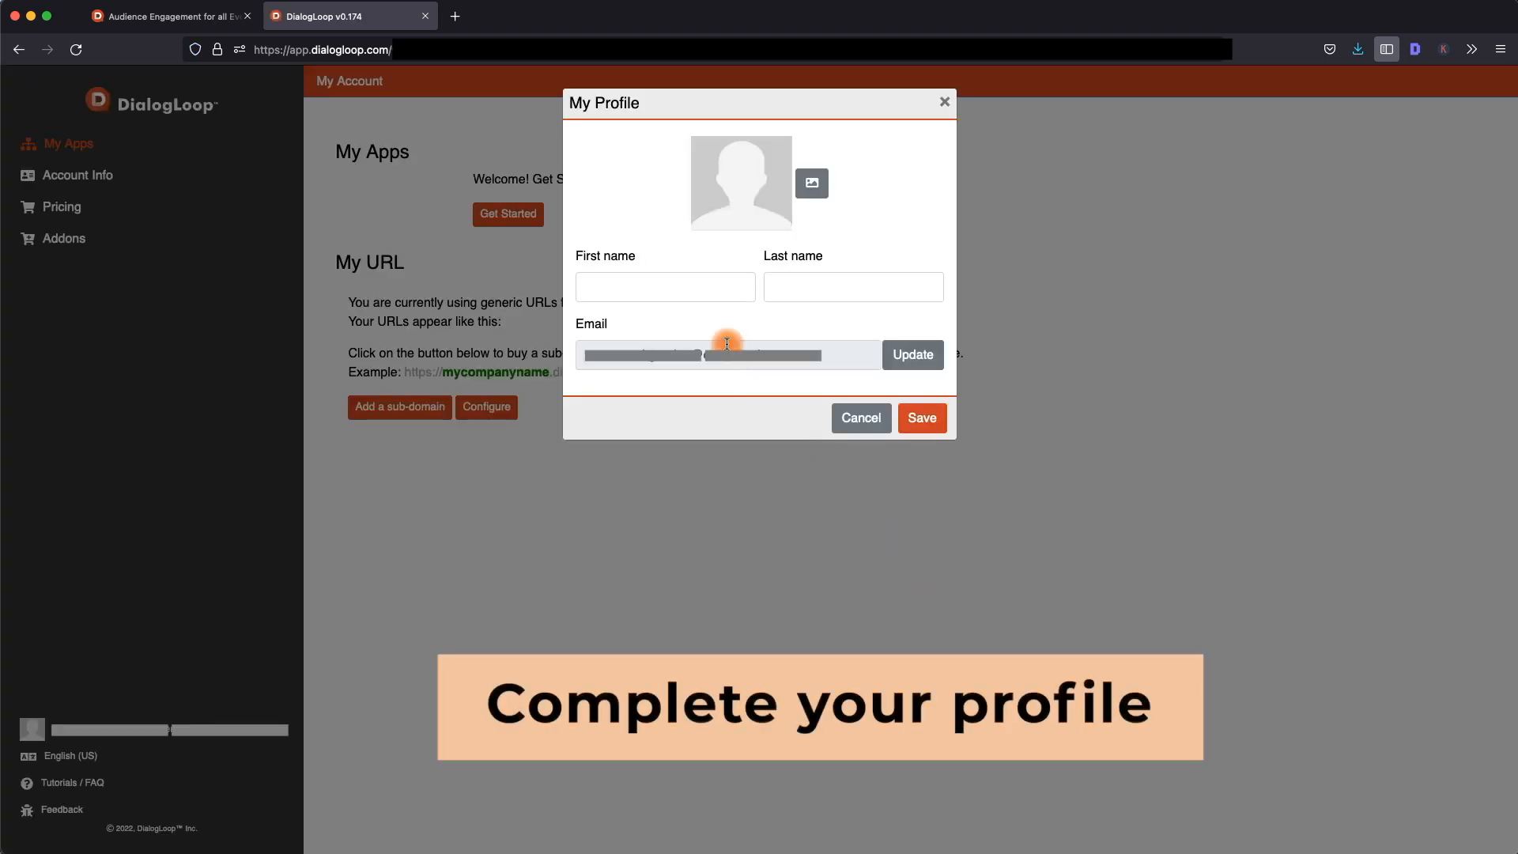
Enter the user's first and last name in the profile.
{"action": "left_click", "coordinate": [695, 286]}
{"action": "type", "text": "Victoria"}
{"action": "left_click", "coordinate": [847, 292]}
{"action": "type", "text": "Smith"}
Set My Profile Photo.png as the profile photo and save the profile.
{"action": "left_click", "coordinate": [817, 184]}
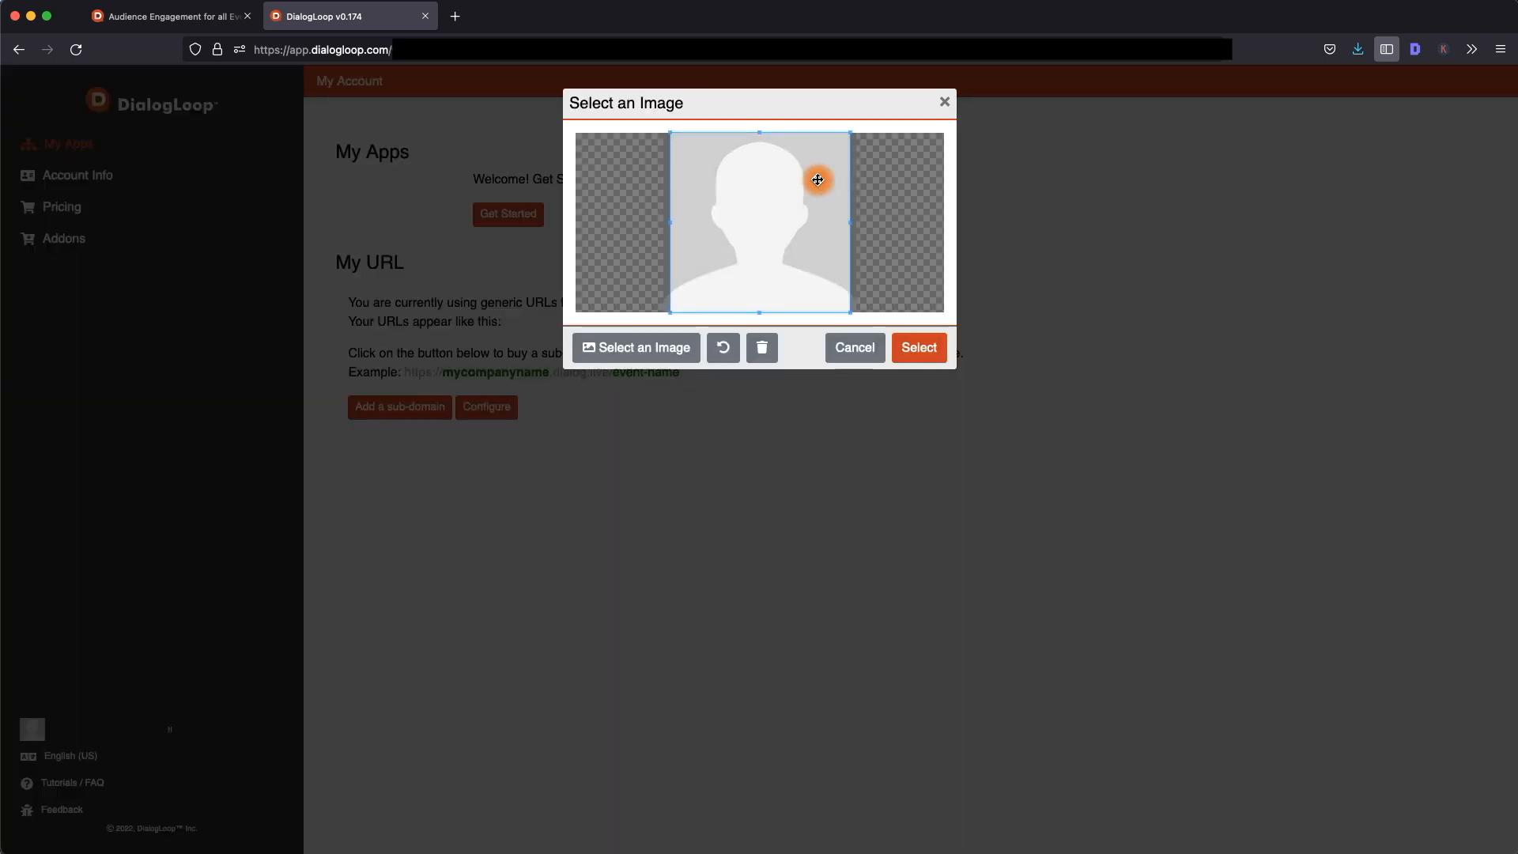
{"action": "left_click", "coordinate": [653, 345]}
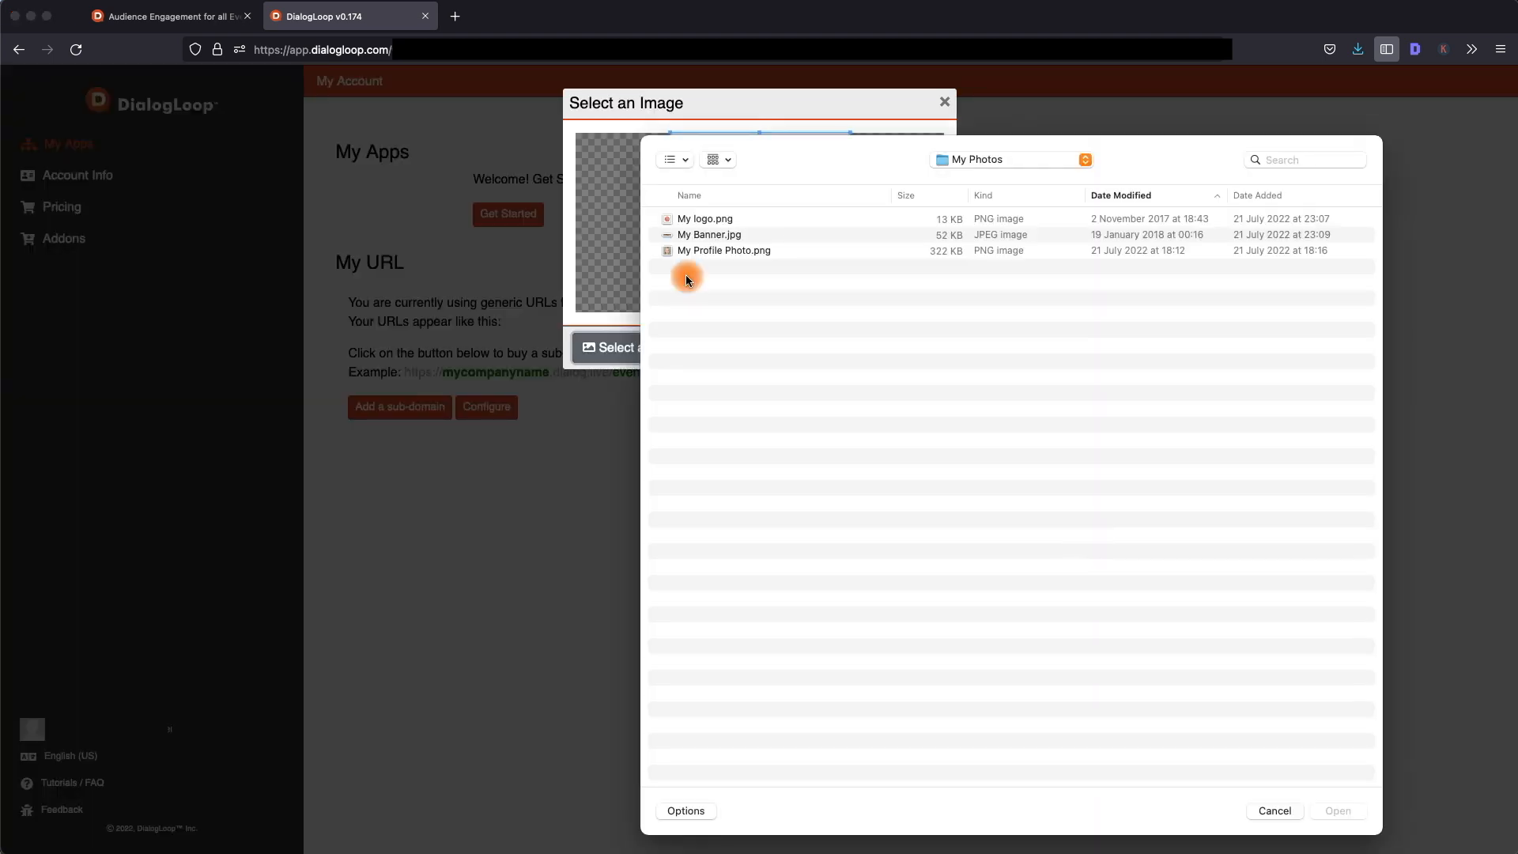
{"action": "double_click", "coordinate": [707, 250]}
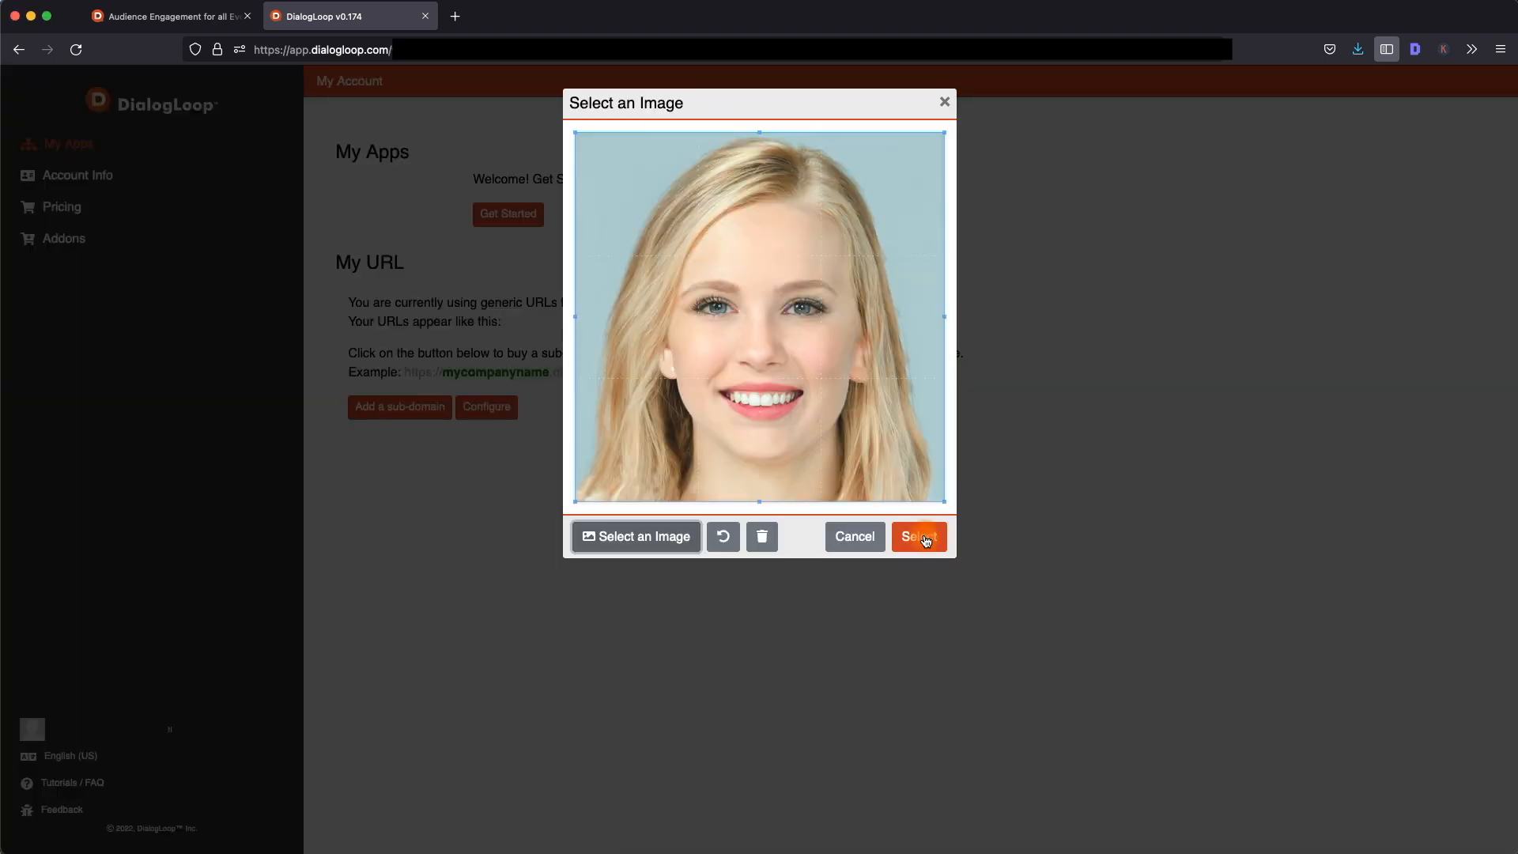
{"action": "left_click", "coordinate": [925, 537]}
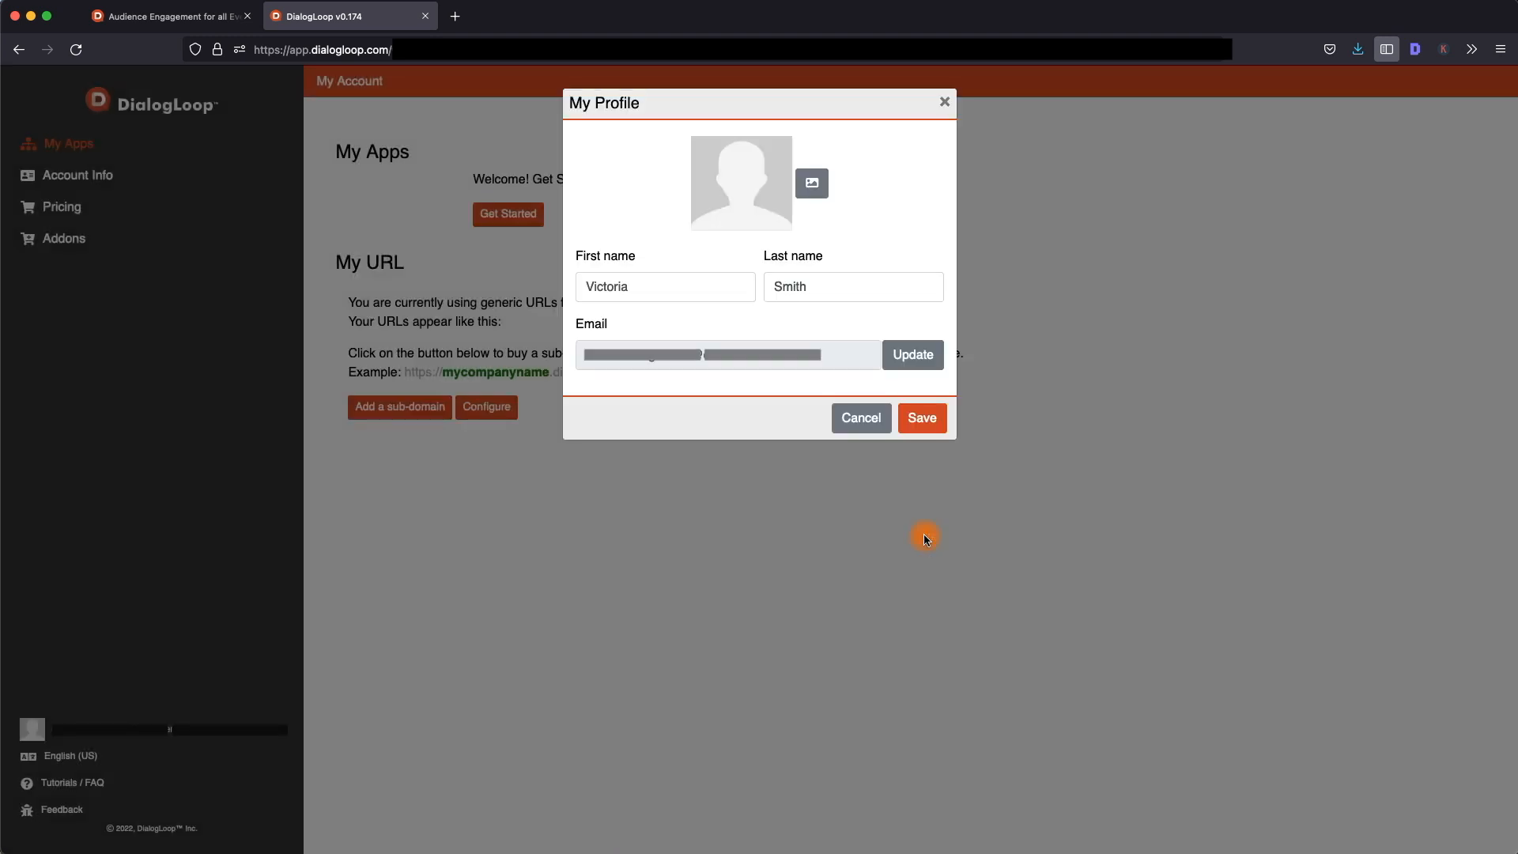
{"action": "left_click", "coordinate": [922, 417]}
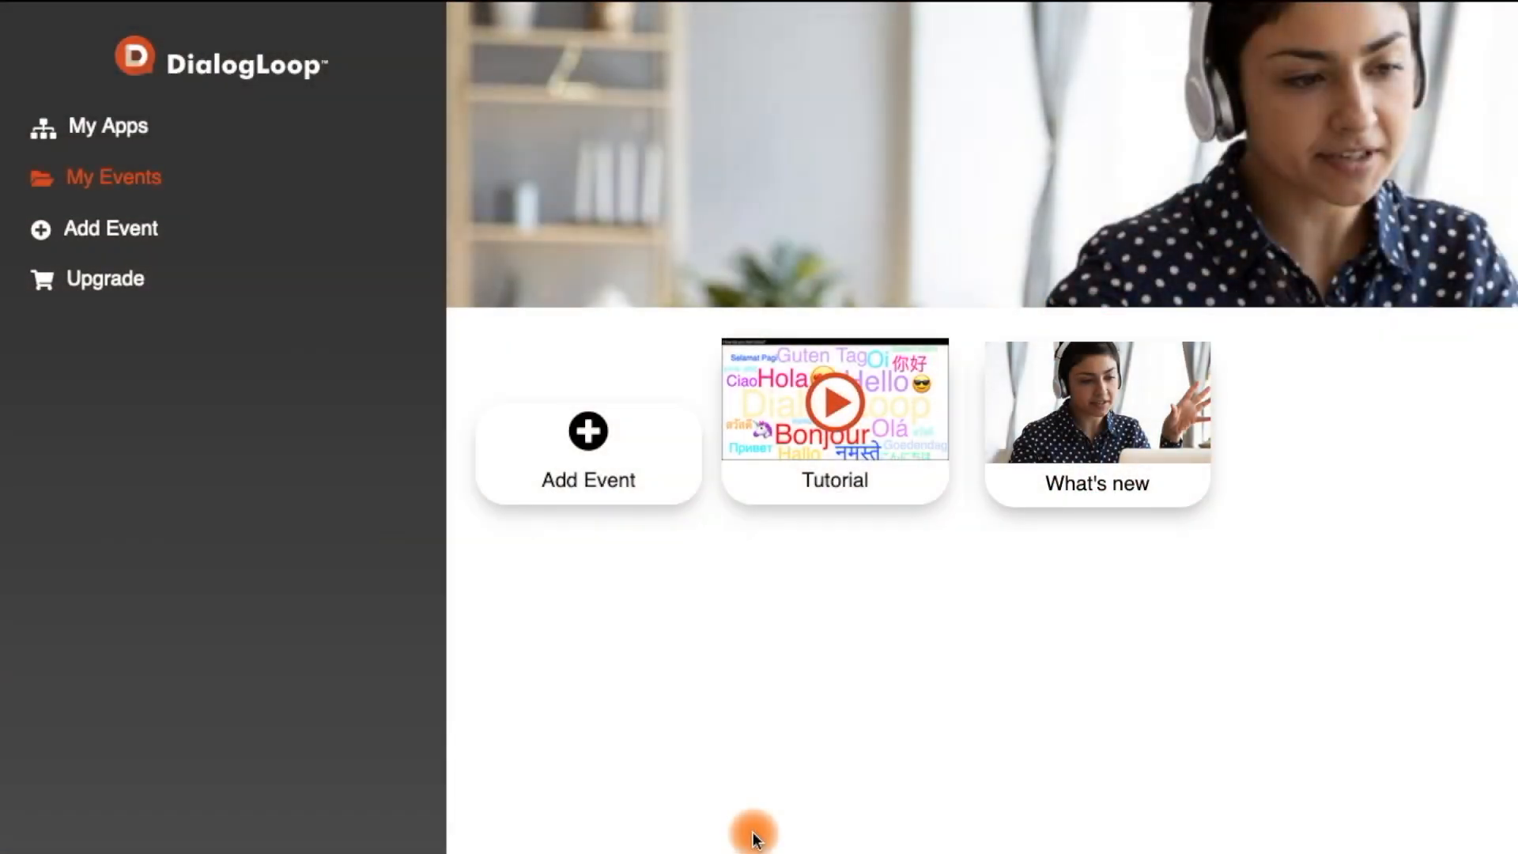
Add a new event and start typing its title, My First session.
{"action": "left_click", "coordinate": [601, 432]}
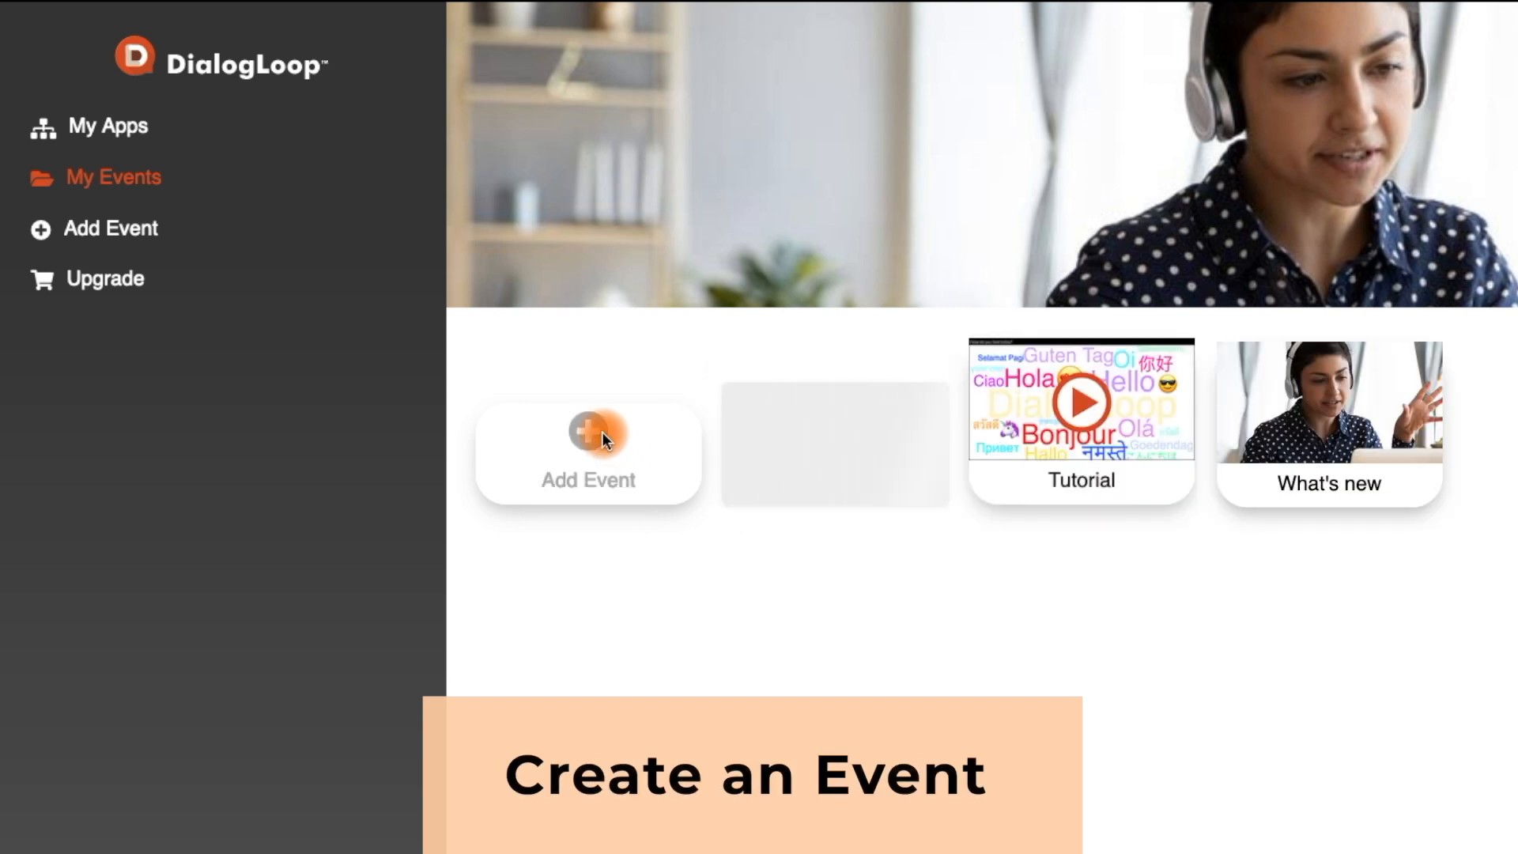
{"action": "type", "text": "My E"}
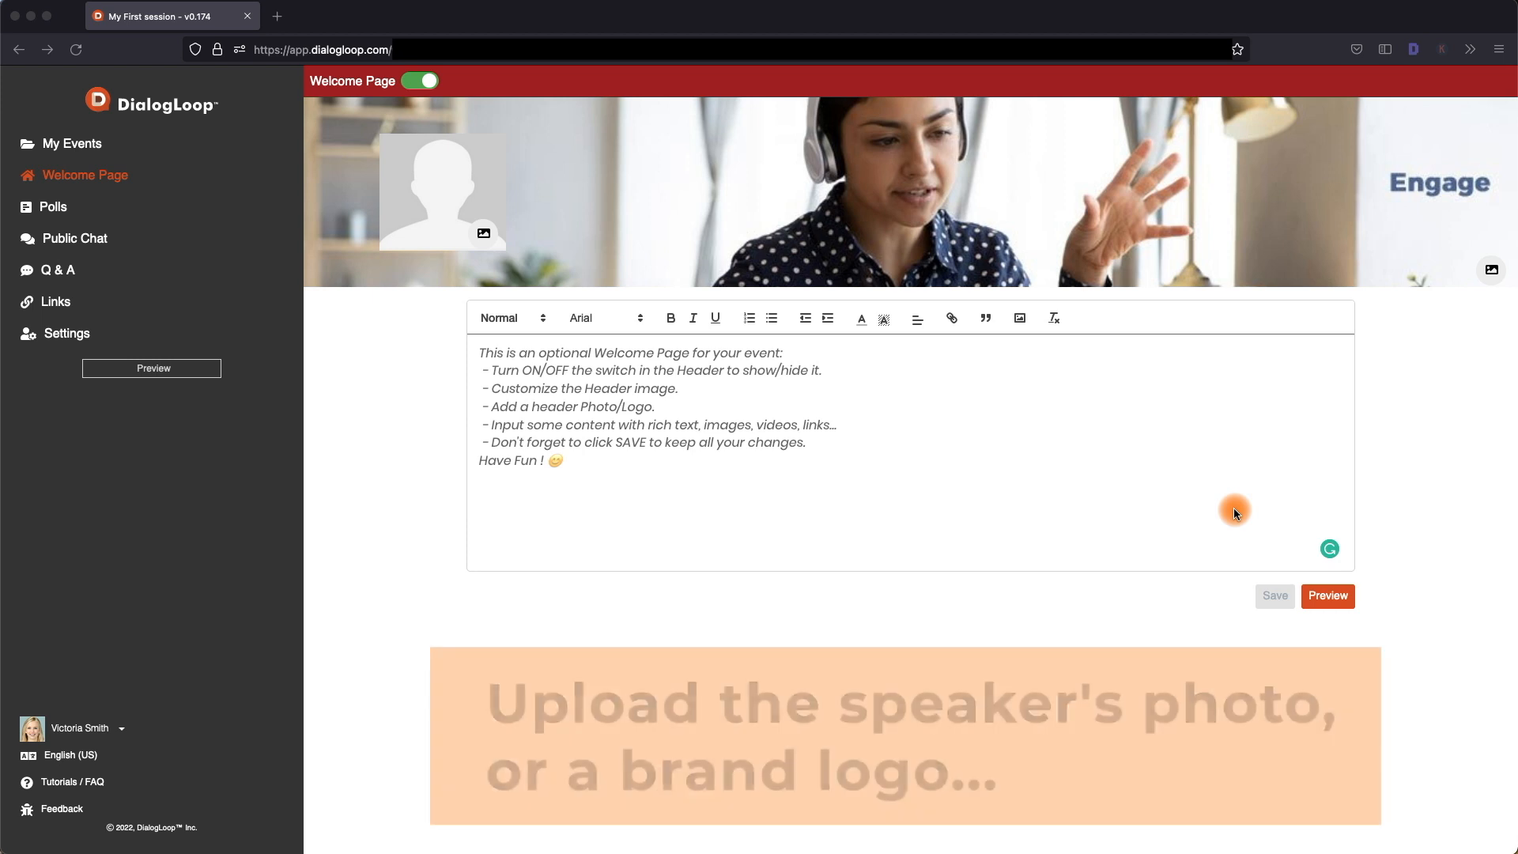
Upload My Profile Photo.png as the welcome page header photo.
{"action": "left_click", "coordinate": [483, 235]}
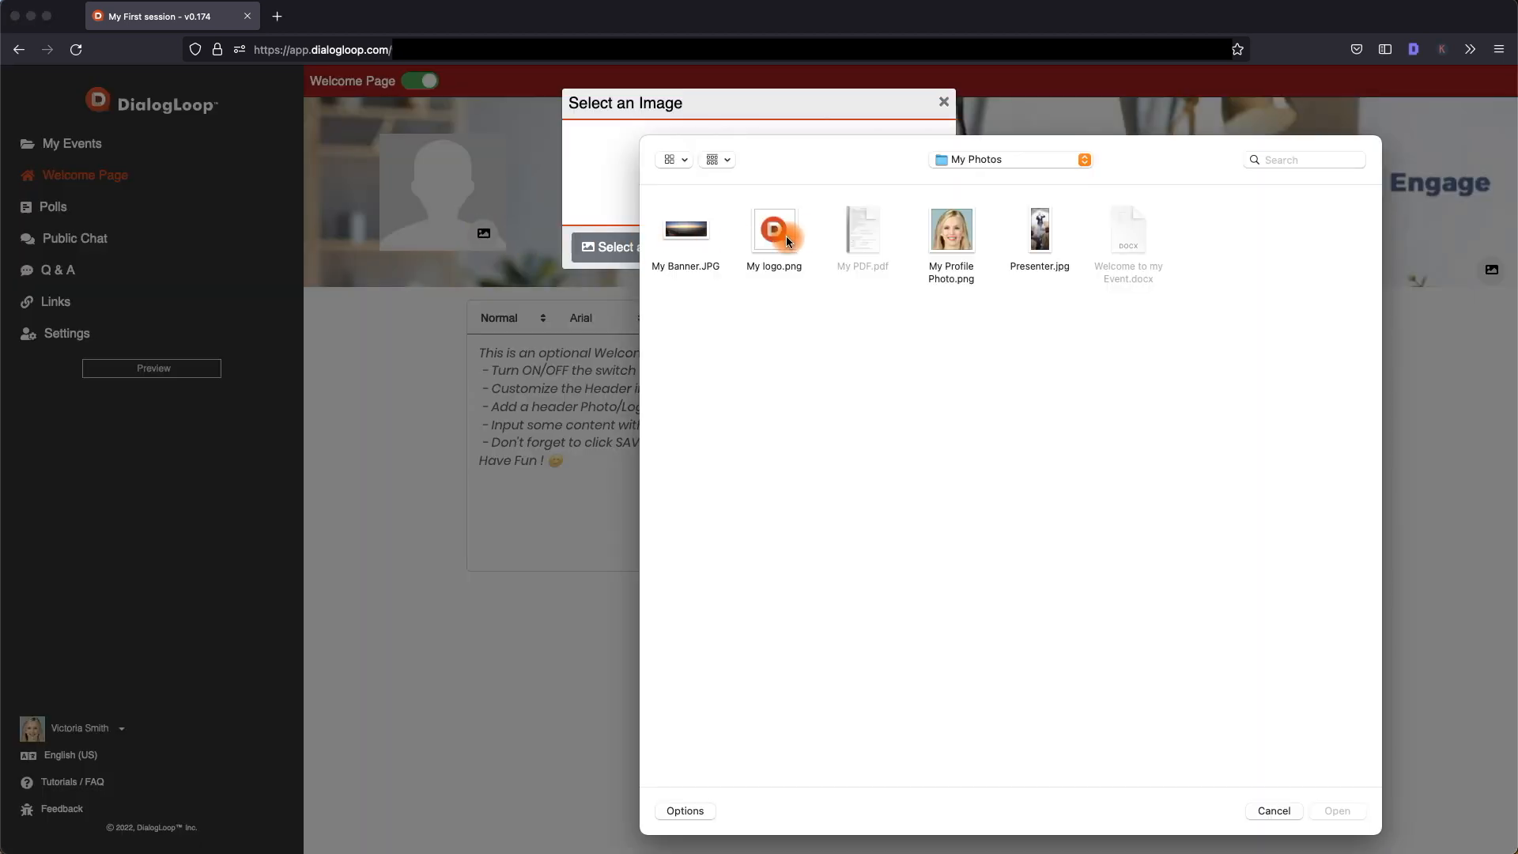
{"action": "double_click", "coordinate": [951, 229]}
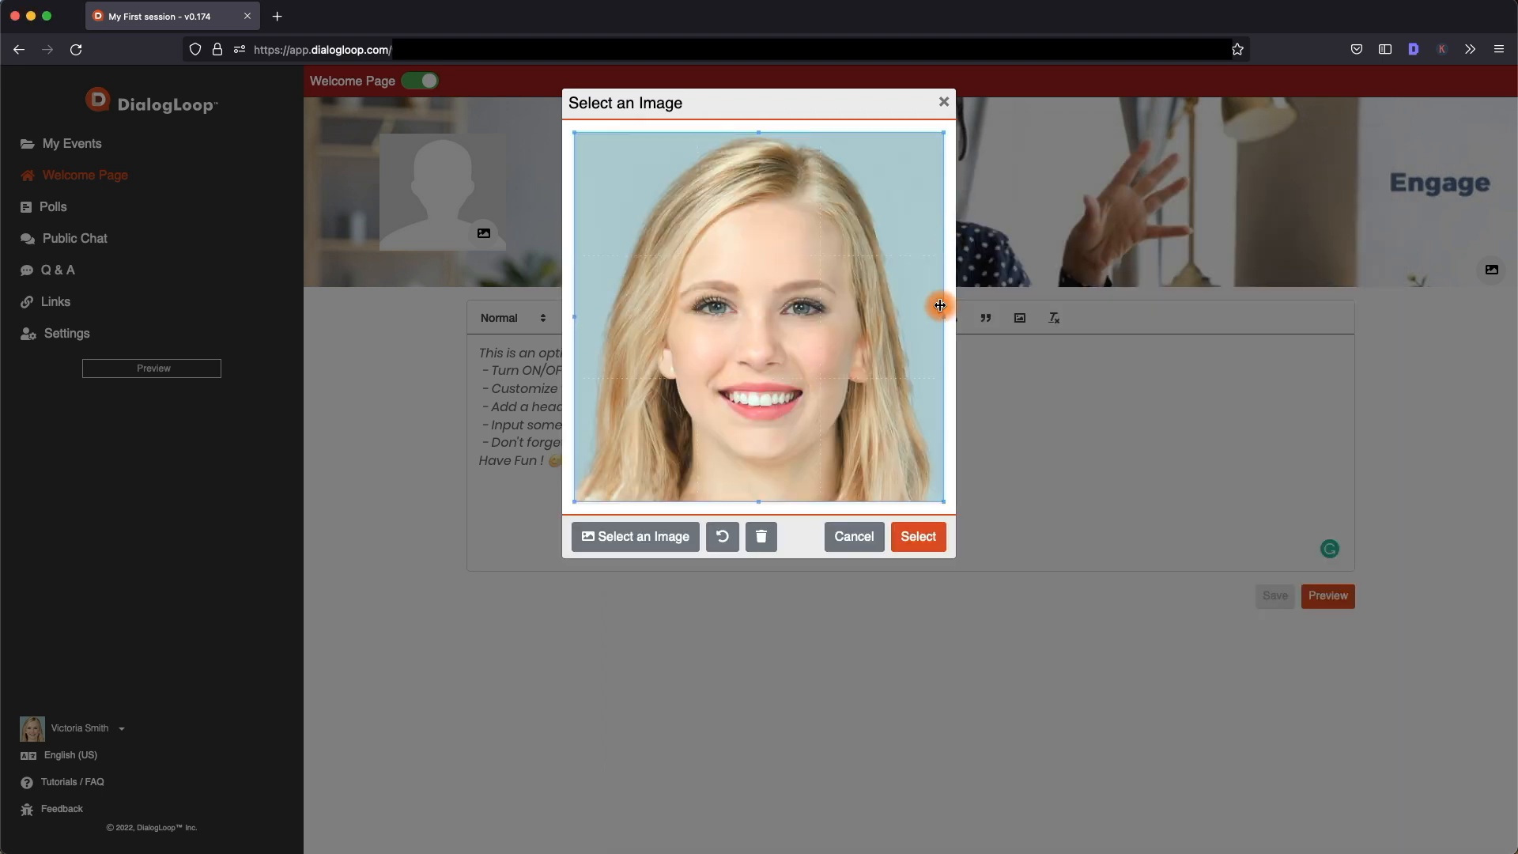
{"action": "left_click", "coordinate": [921, 536]}
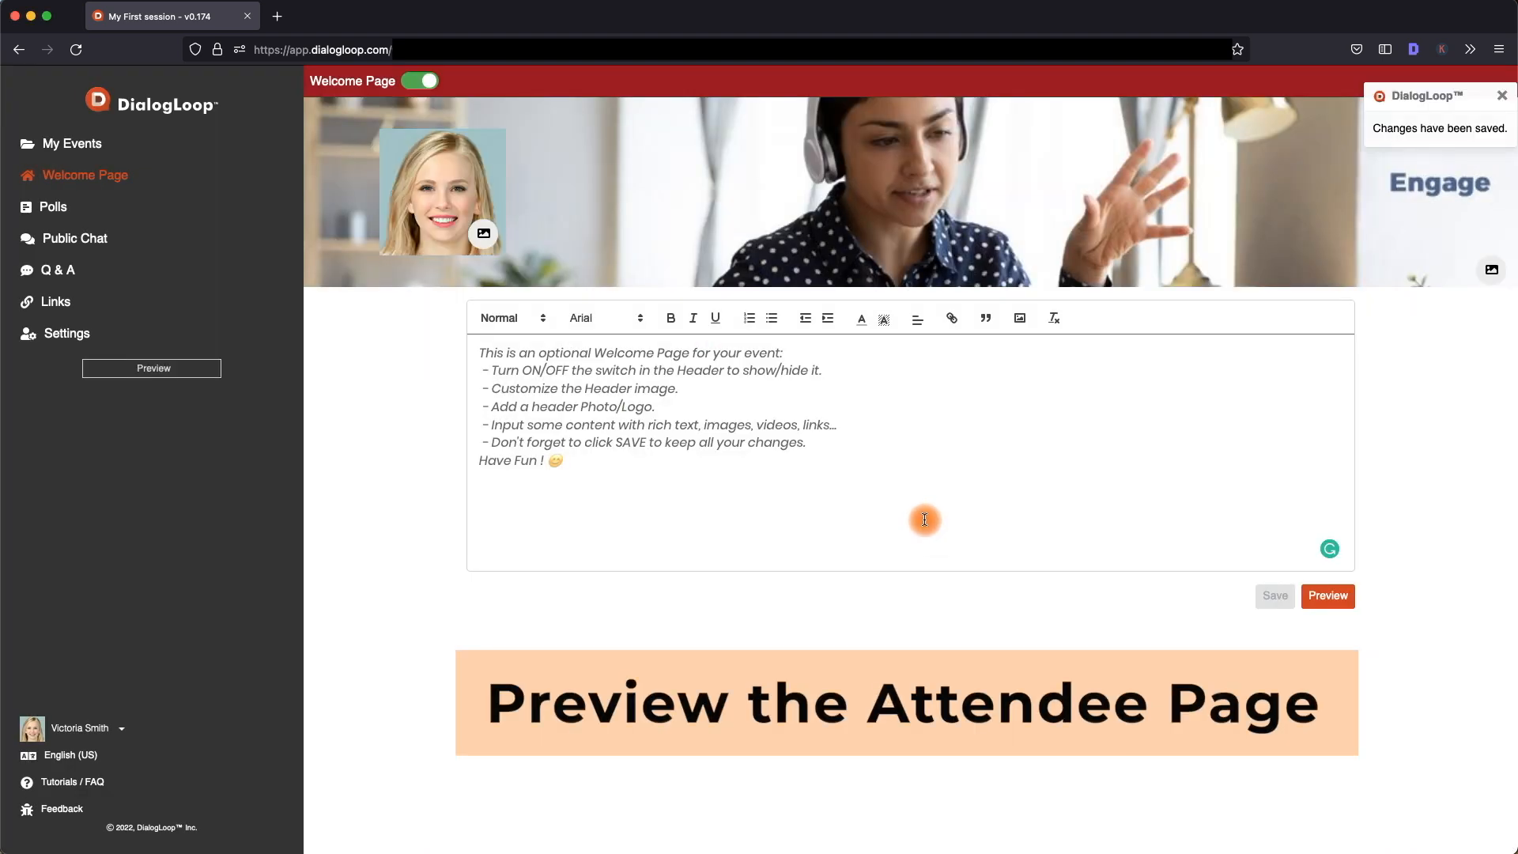
Open the attendee preview in its own window, tiled right of the editor on the left.
{"action": "left_click", "coordinate": [1322, 593]}
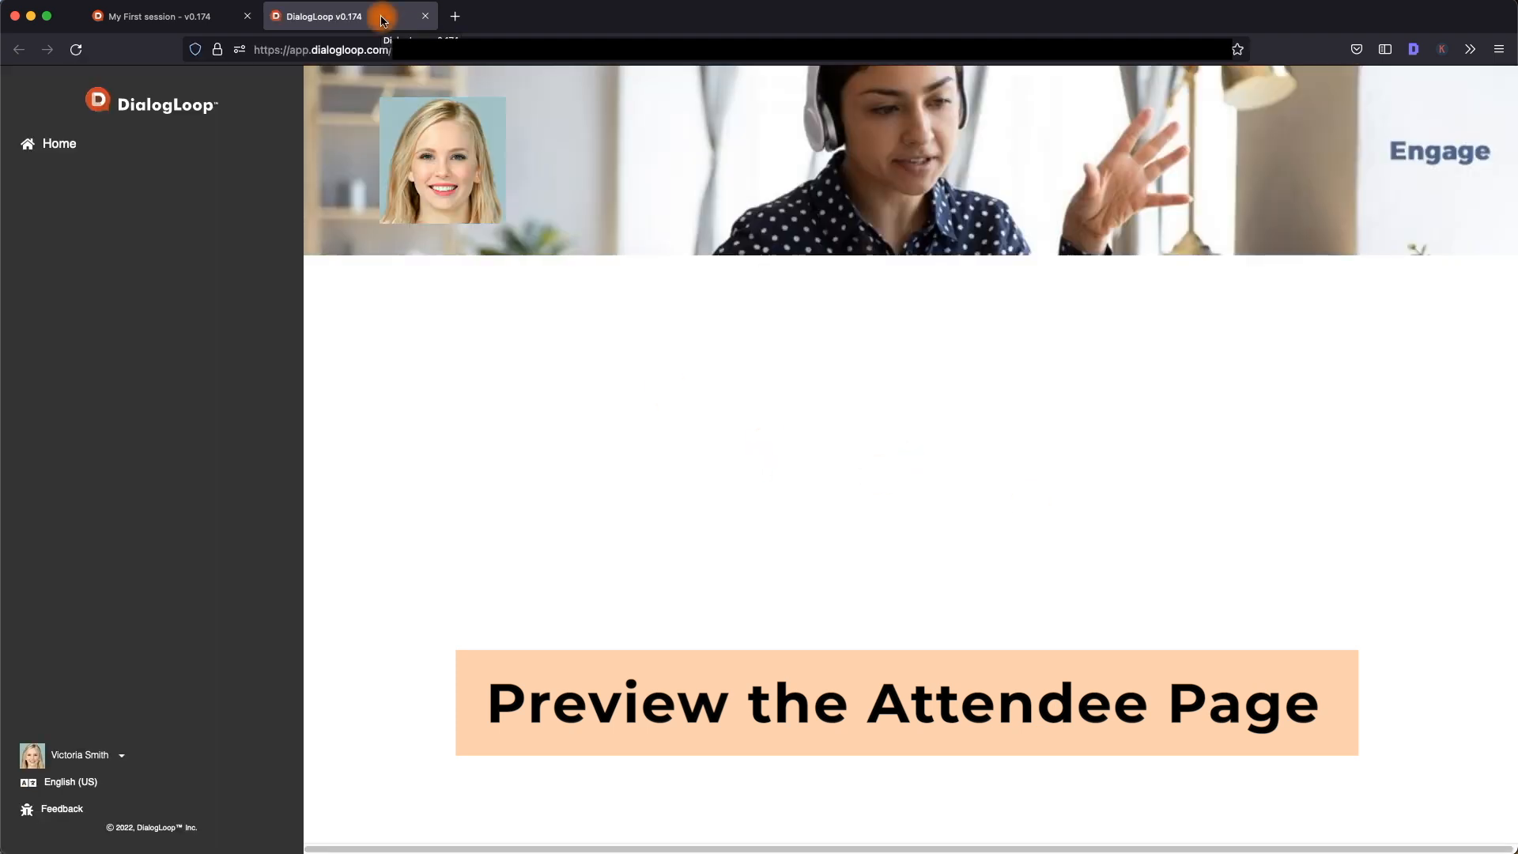
{"action": "left_click_drag", "start_coordinate": [382, 20], "coordinate": [445, 220]}
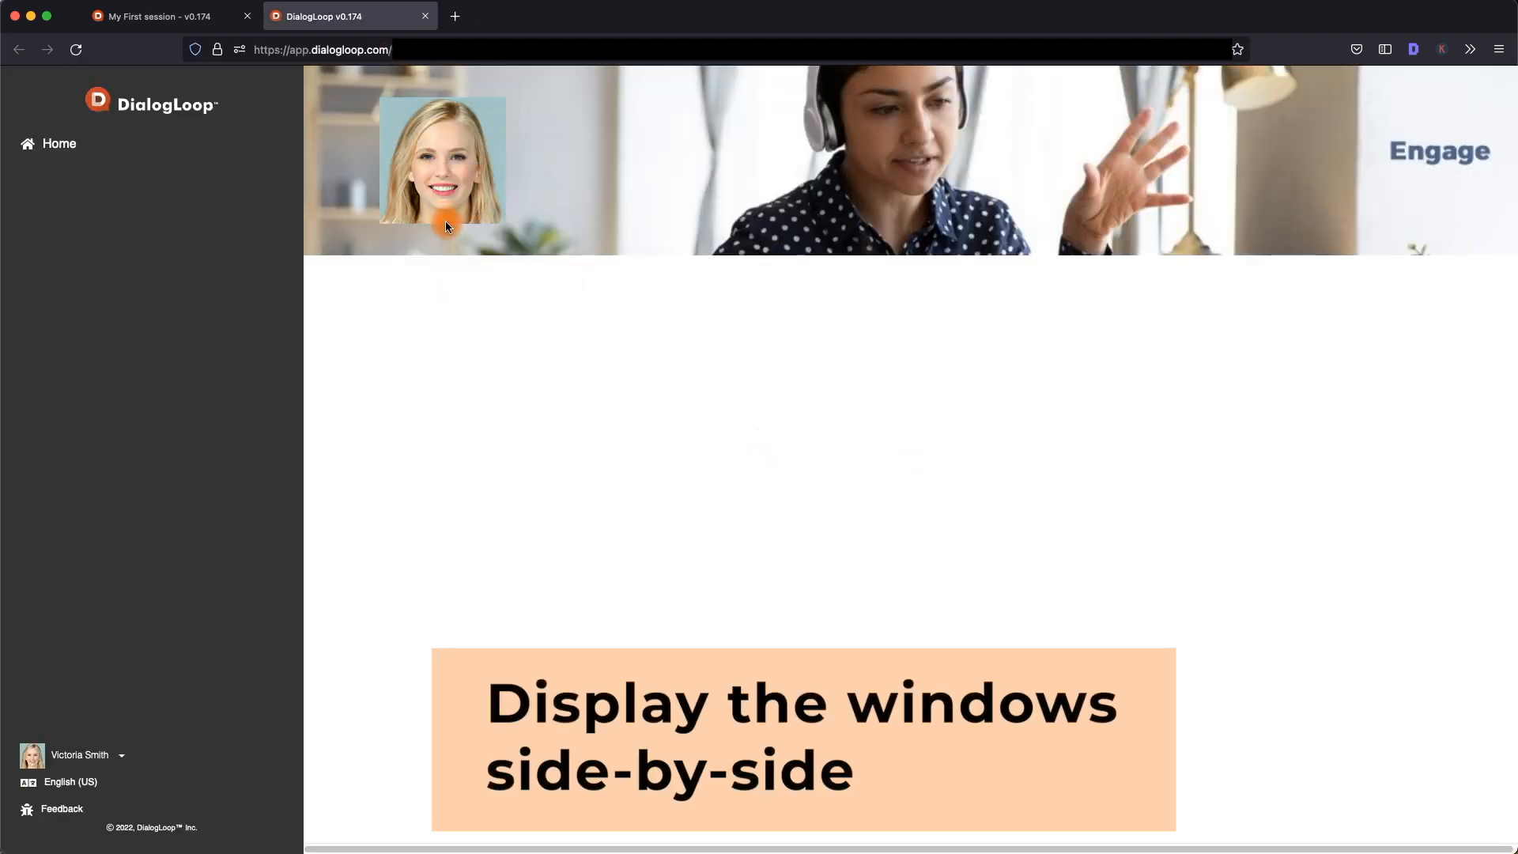
{"action": "left_click_drag", "start_coordinate": [255, 211], "coordinate": [998, 1]}
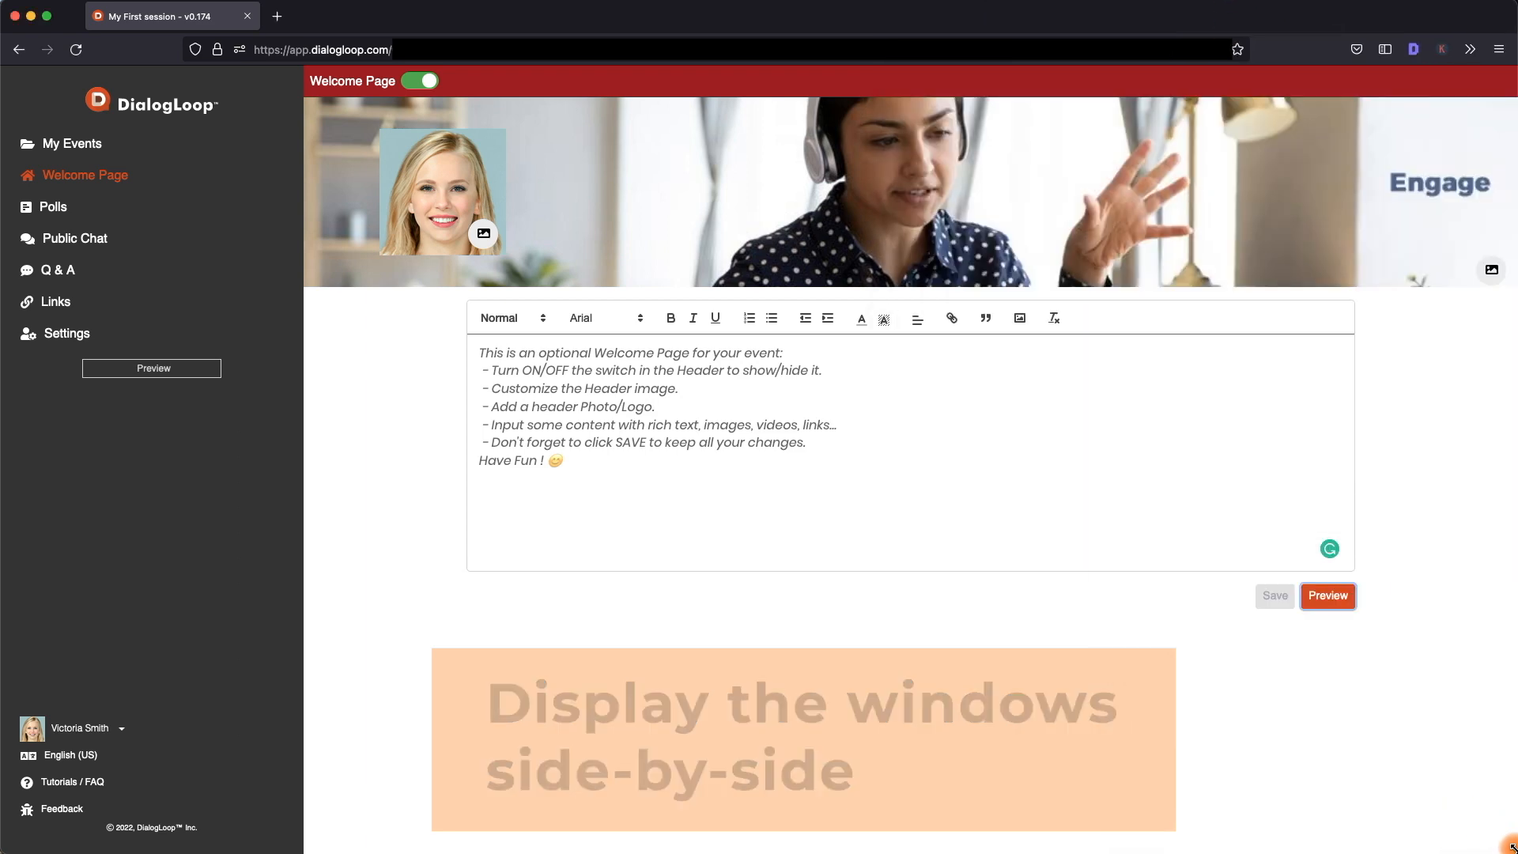
{"action": "left_click_drag", "start_coordinate": [1513, 846], "coordinate": [892, 830]}
{"action": "left_click_drag", "start_coordinate": [1323, 323], "coordinate": [1316, 847]}
{"action": "left_click_drag", "start_coordinate": [819, 842], "coordinate": [818, 852]}
{"action": "left_click", "coordinate": [615, 177]}
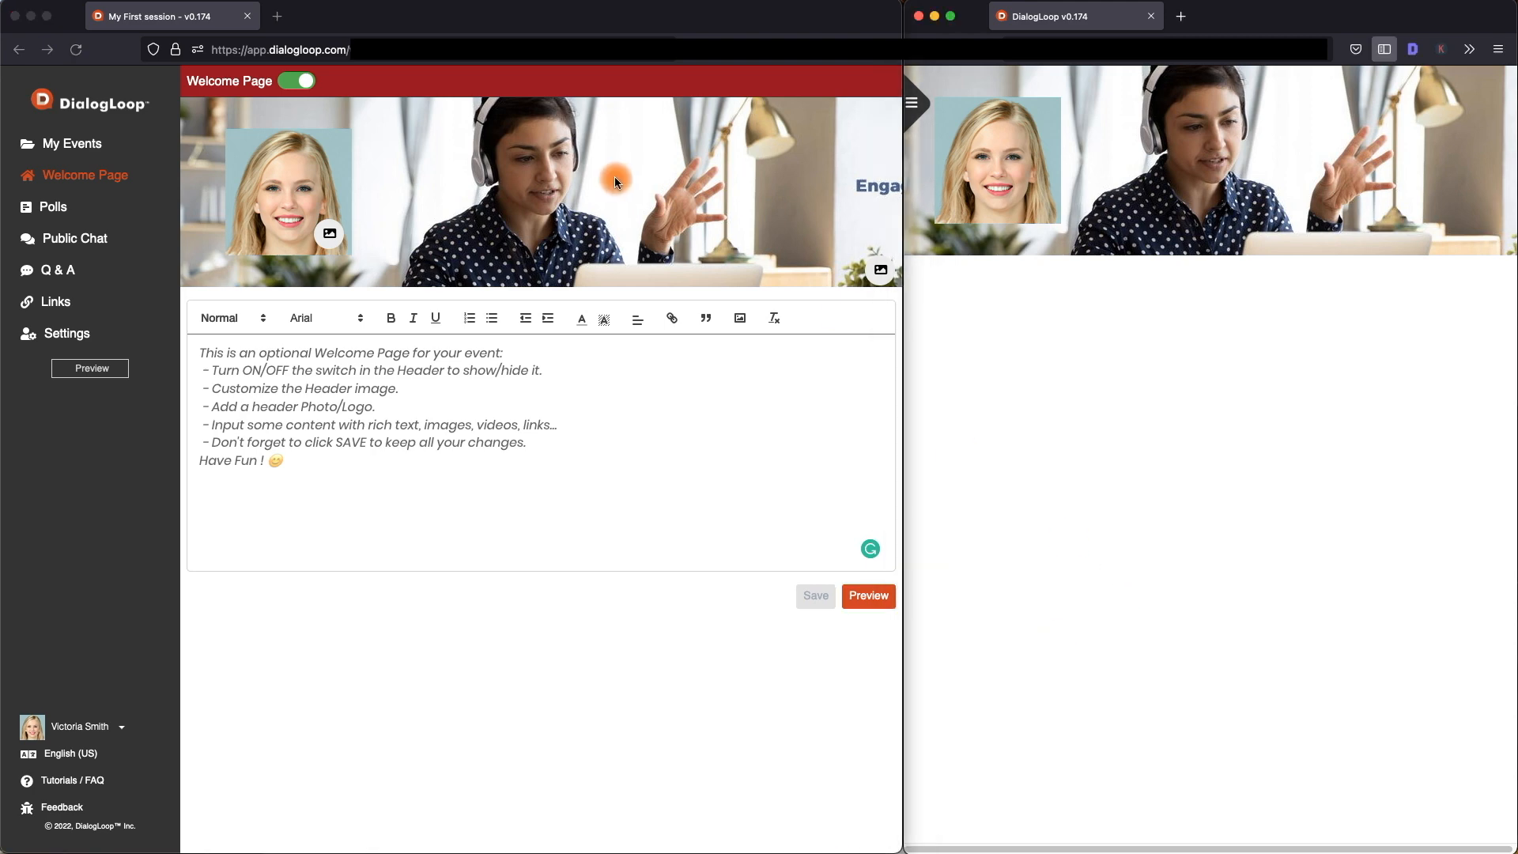
Set My Banner.JPG, cropped to the sunset, as the header background image.
{"action": "left_click", "coordinate": [880, 270]}
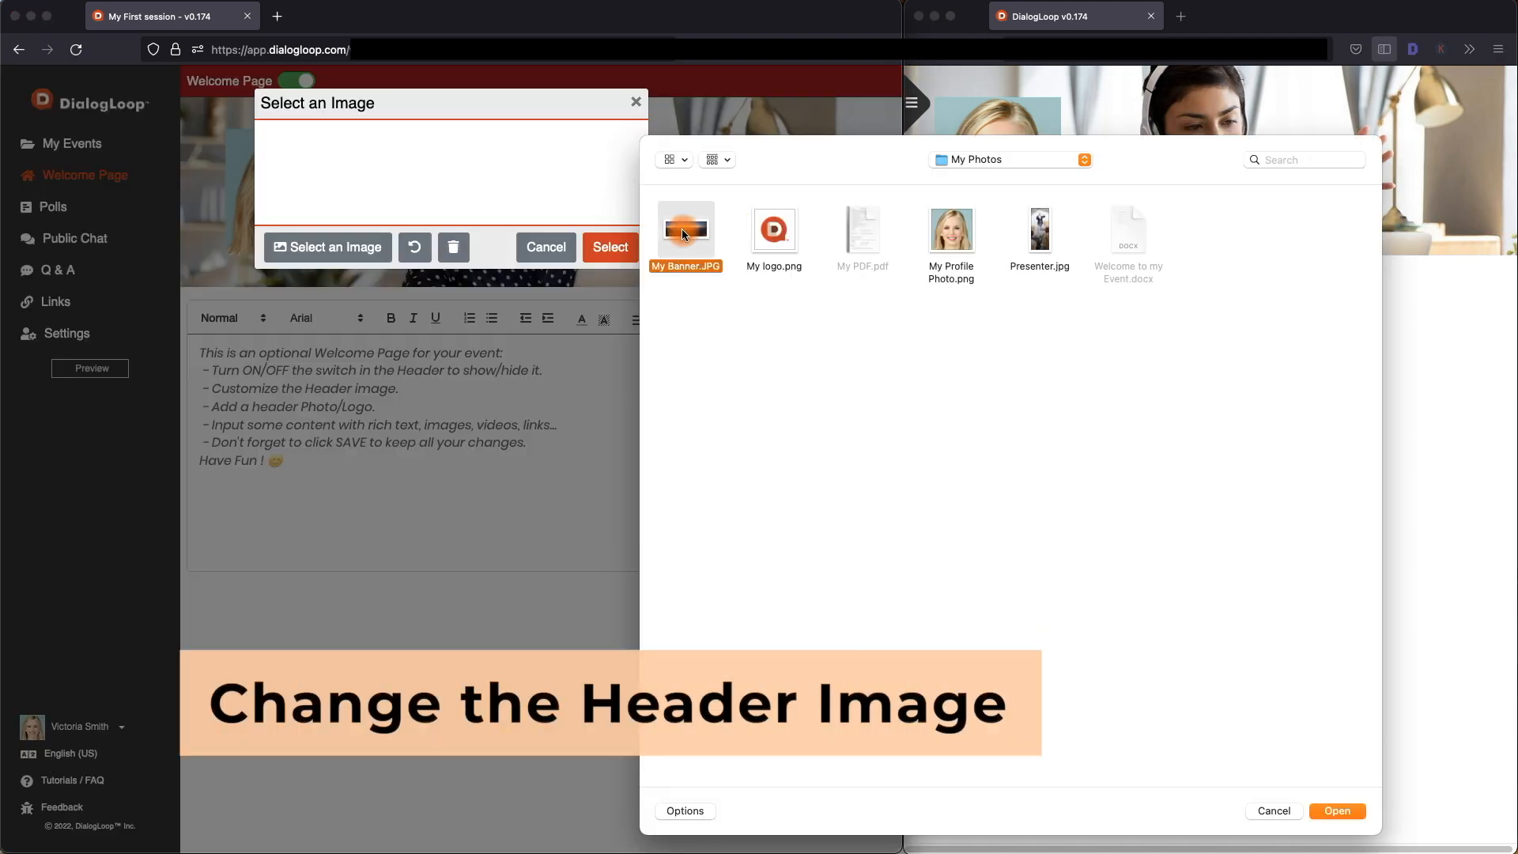
{"action": "double_click", "coordinate": [682, 229]}
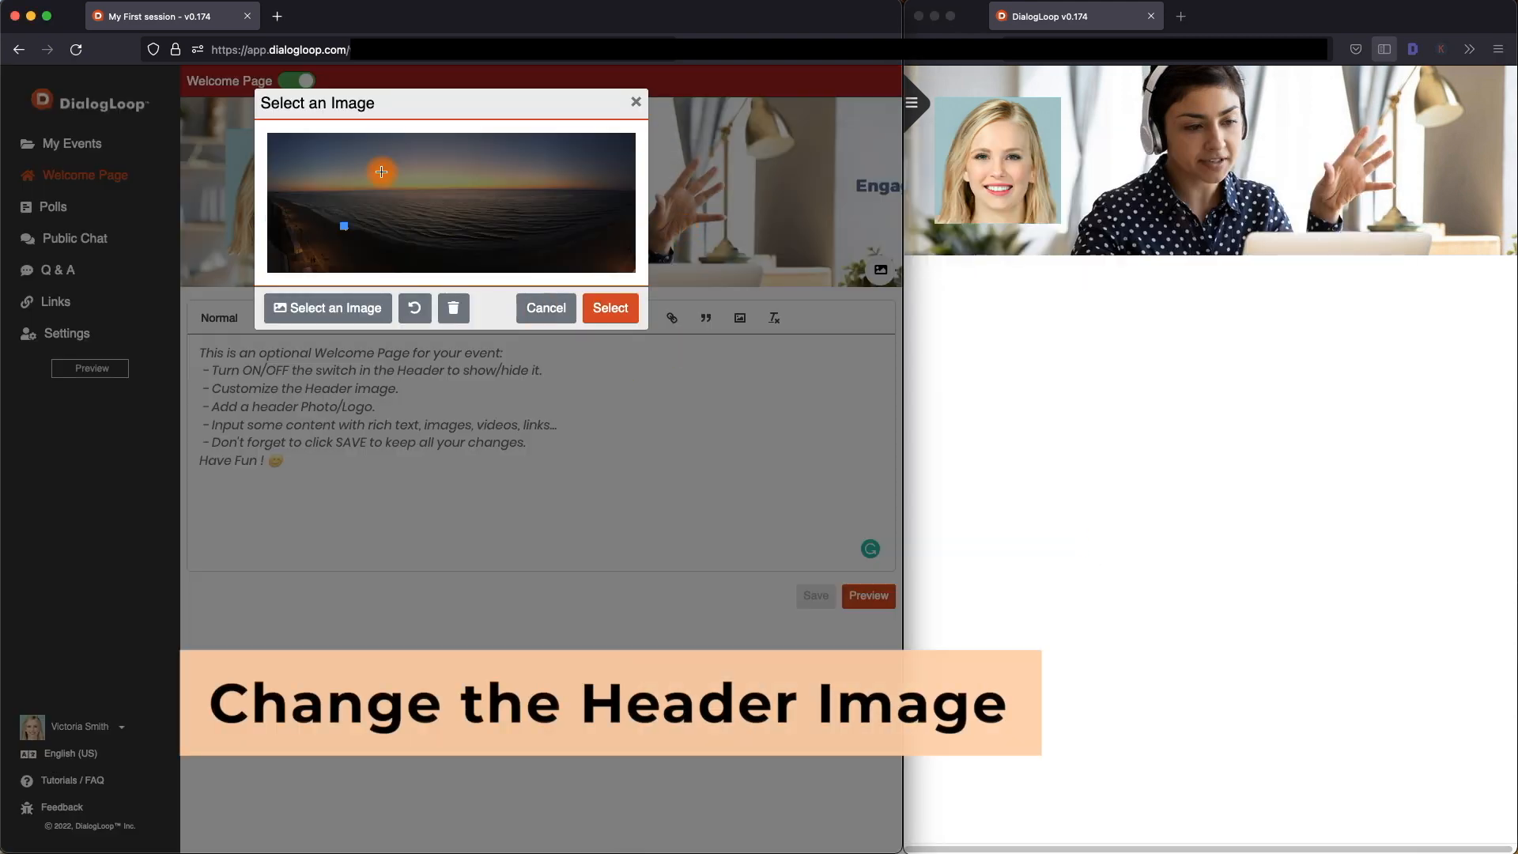
{"action": "mouse_move", "coordinate": [377, 160]}
{"action": "left_mouse_down"}
{"action": "mouse_move", "coordinate": [569, 250]}
{"action": "mouse_move", "coordinate": [501, 204]}
{"action": "mouse_move", "coordinate": [481, 204]}
{"action": "mouse_move", "coordinate": [569, 254]}
{"action": "mouse_move", "coordinate": [539, 209]}
{"action": "left_mouse_up"}
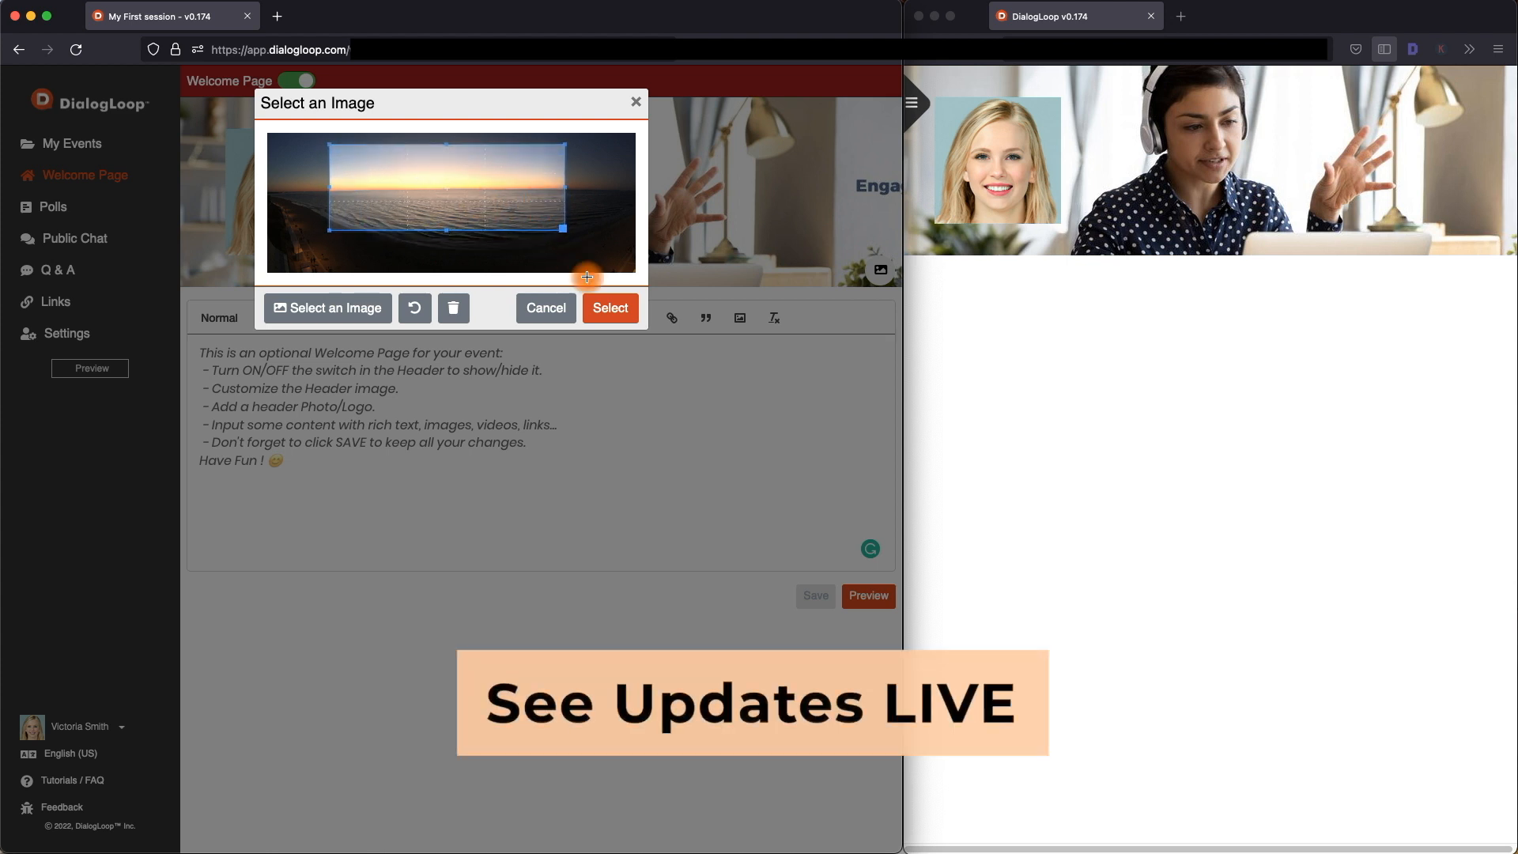
{"action": "left_click", "coordinate": [610, 307]}
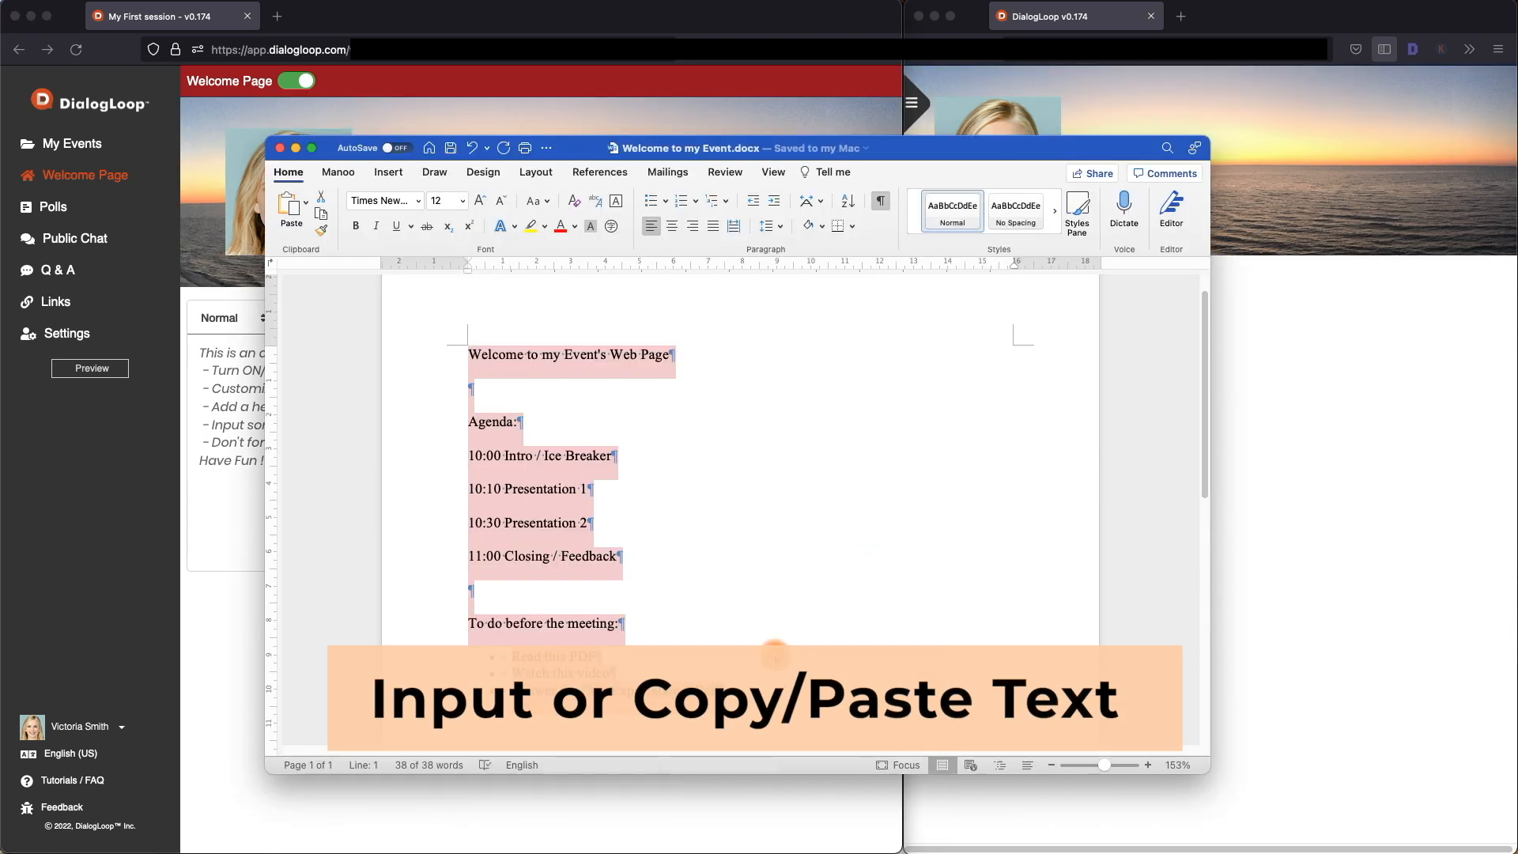
Select the default welcome text and bring the editor window back to the front.
{"action": "left_click", "coordinate": [782, 653]}
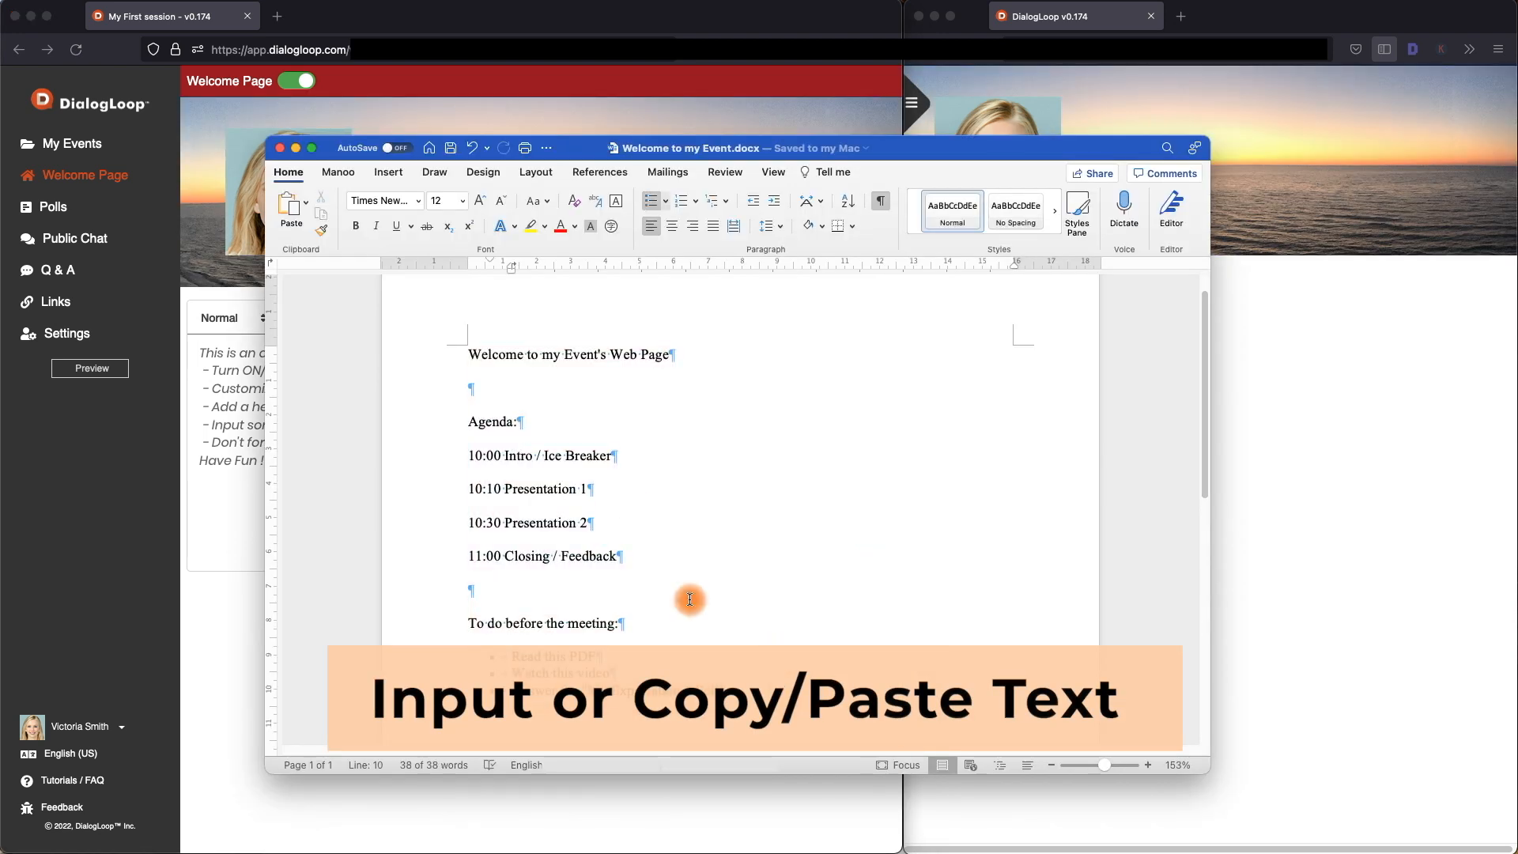
{"action": "key", "text": "super+a"}
{"action": "key", "text": "super+c"}
{"action": "left_click", "coordinate": [626, 441]}
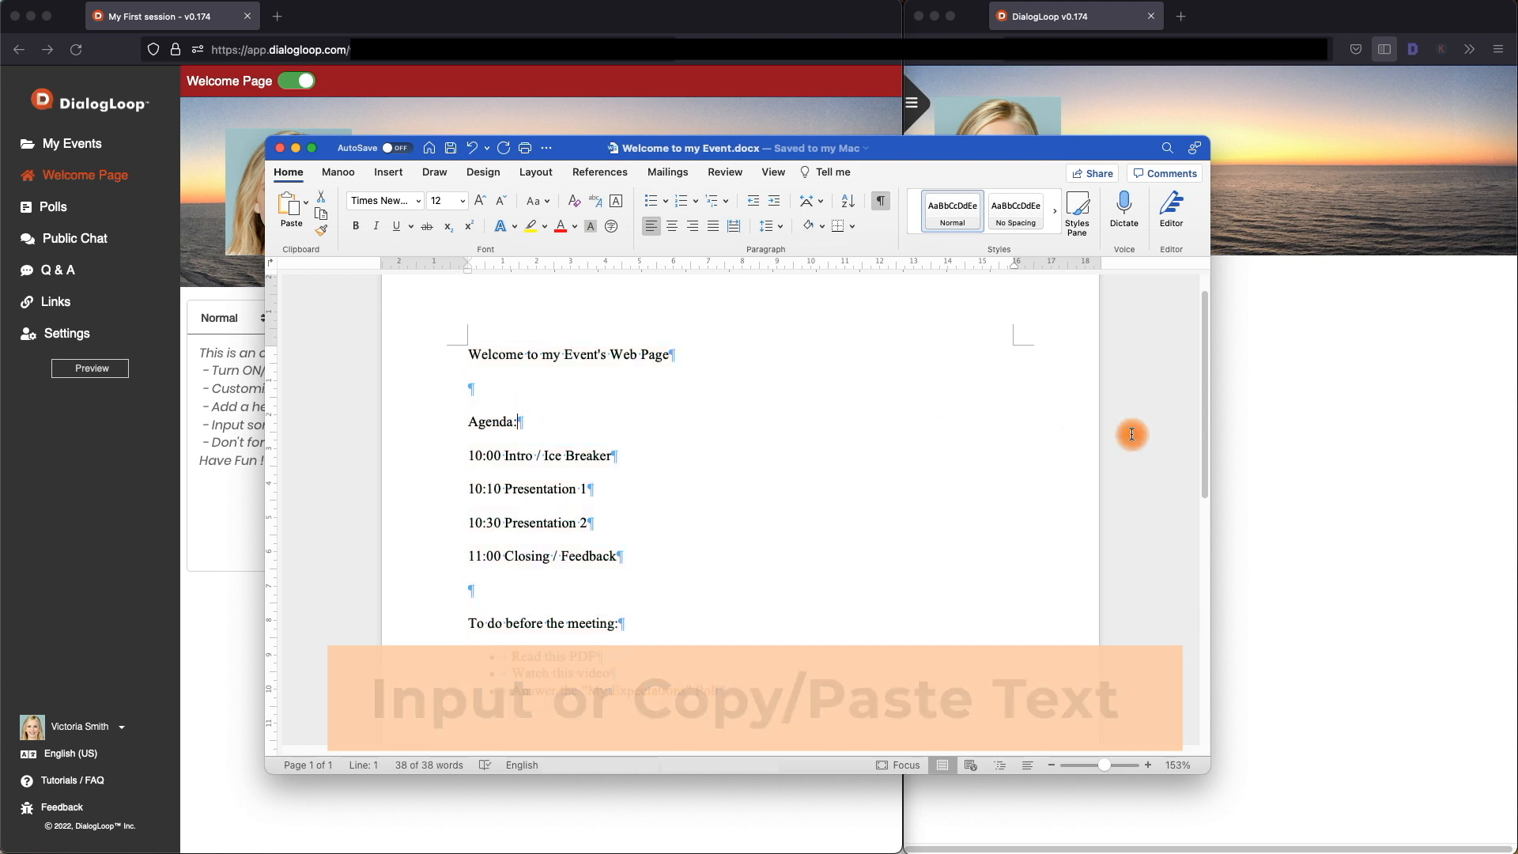
{"action": "left_click", "coordinate": [783, 118]}
{"action": "left_click", "coordinate": [1276, 158]}
{"action": "left_click", "coordinate": [688, 268]}
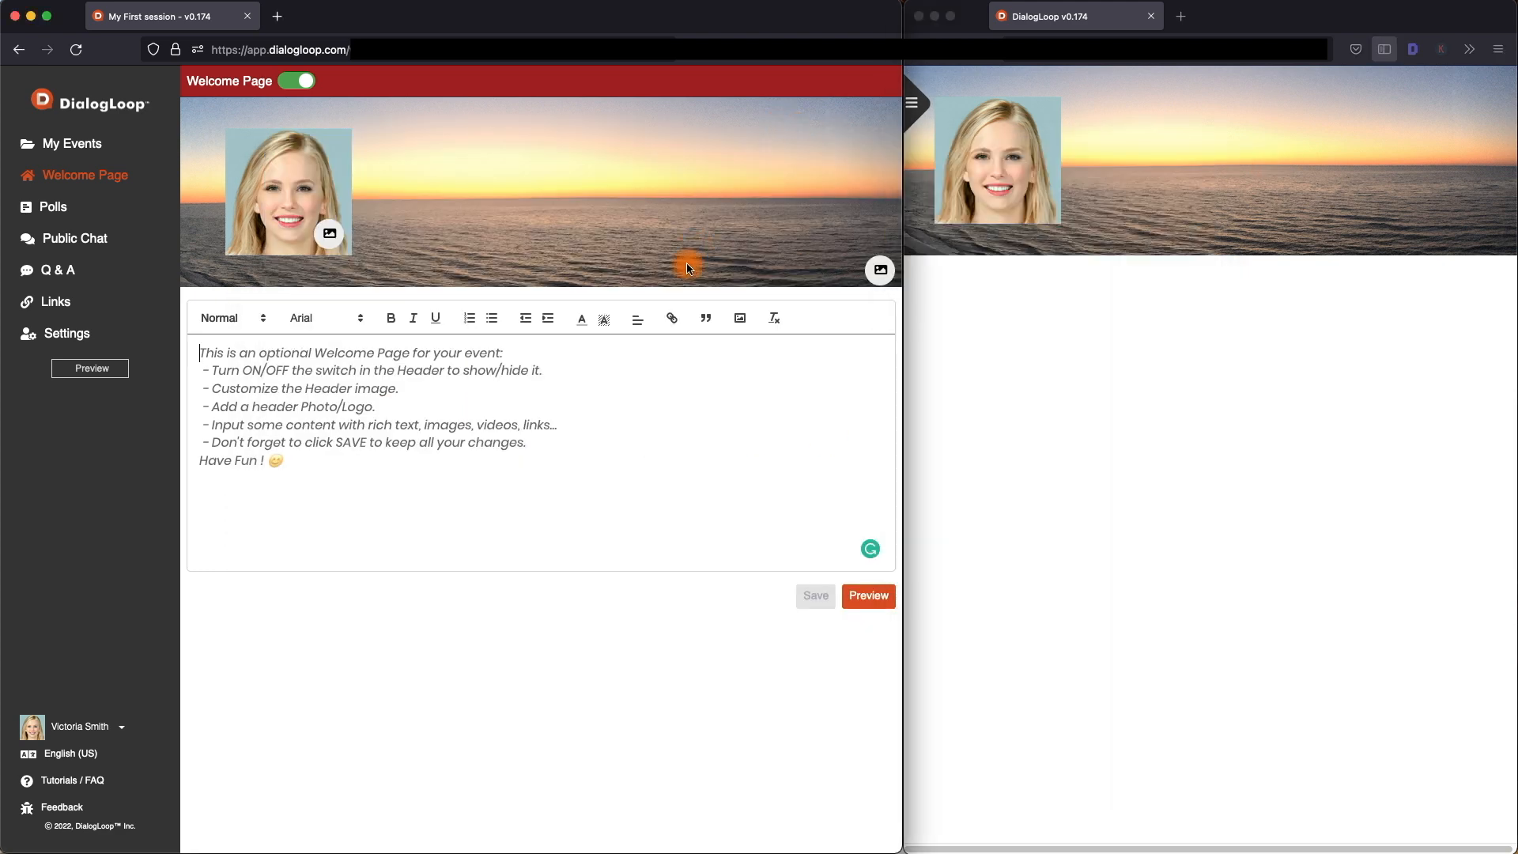
Paste the agenda and to-do text into the welcome page and save it.
{"action": "key", "text": "super+v"}
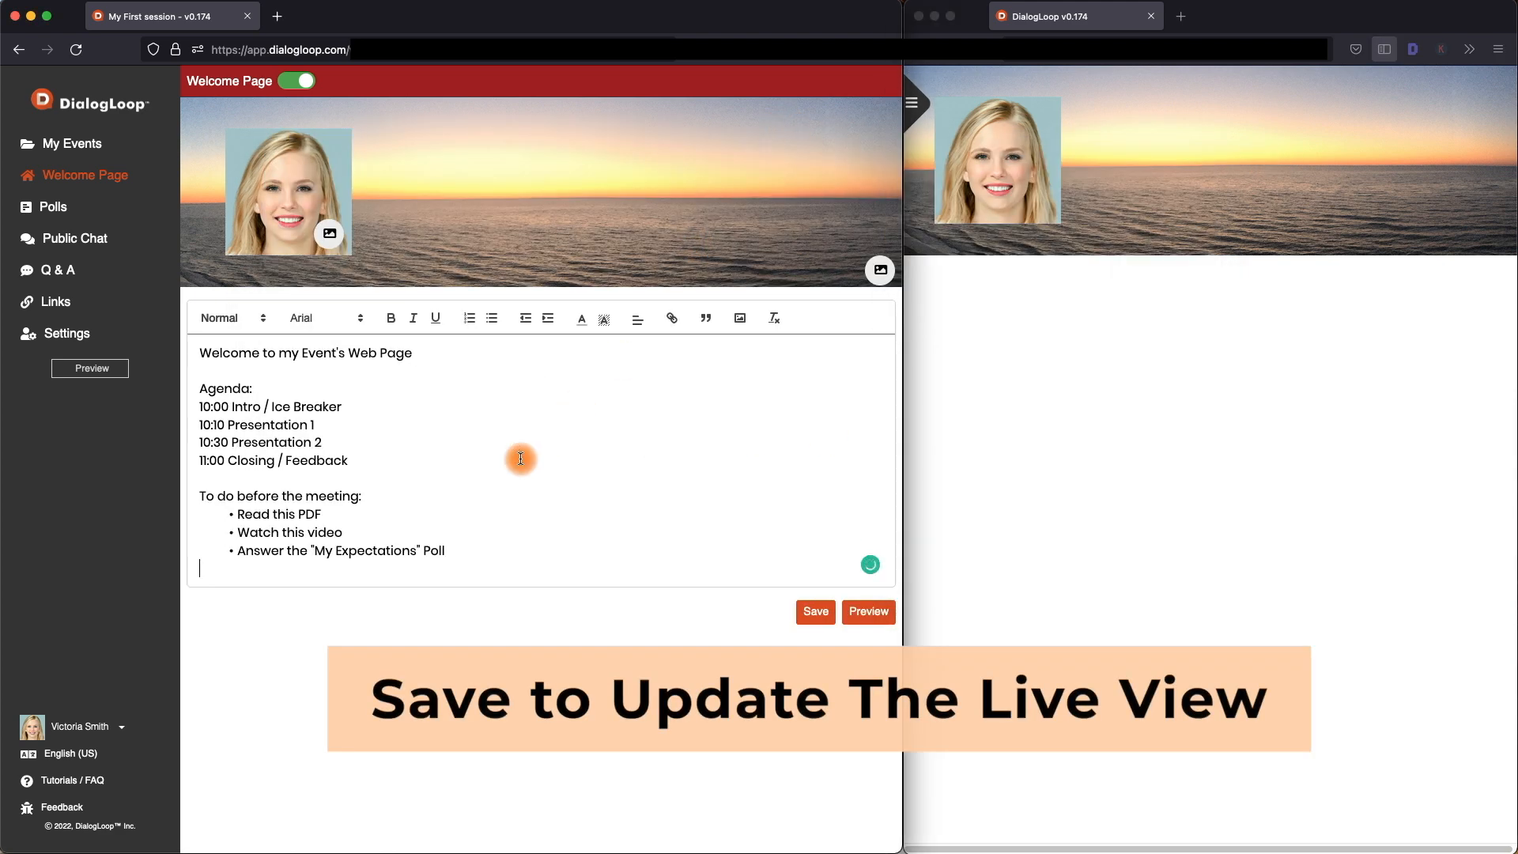
{"action": "key", "text": "BackSpace"}
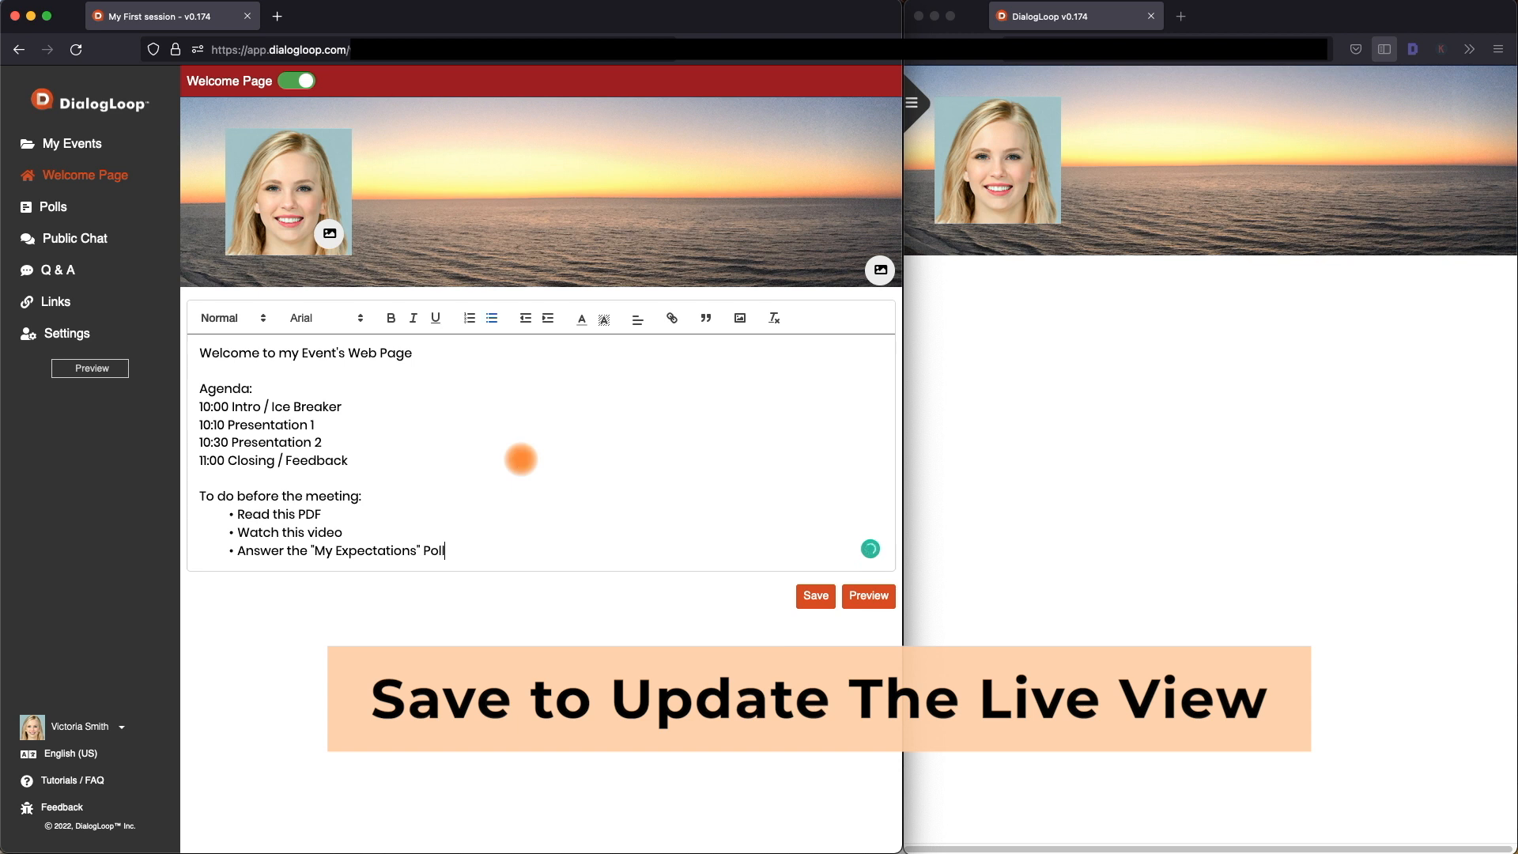
{"action": "left_click", "coordinate": [817, 596]}
Center the heading 'Welcome to my Event's Web Page' and set it to Huge size.
{"action": "left_click", "coordinate": [417, 366]}
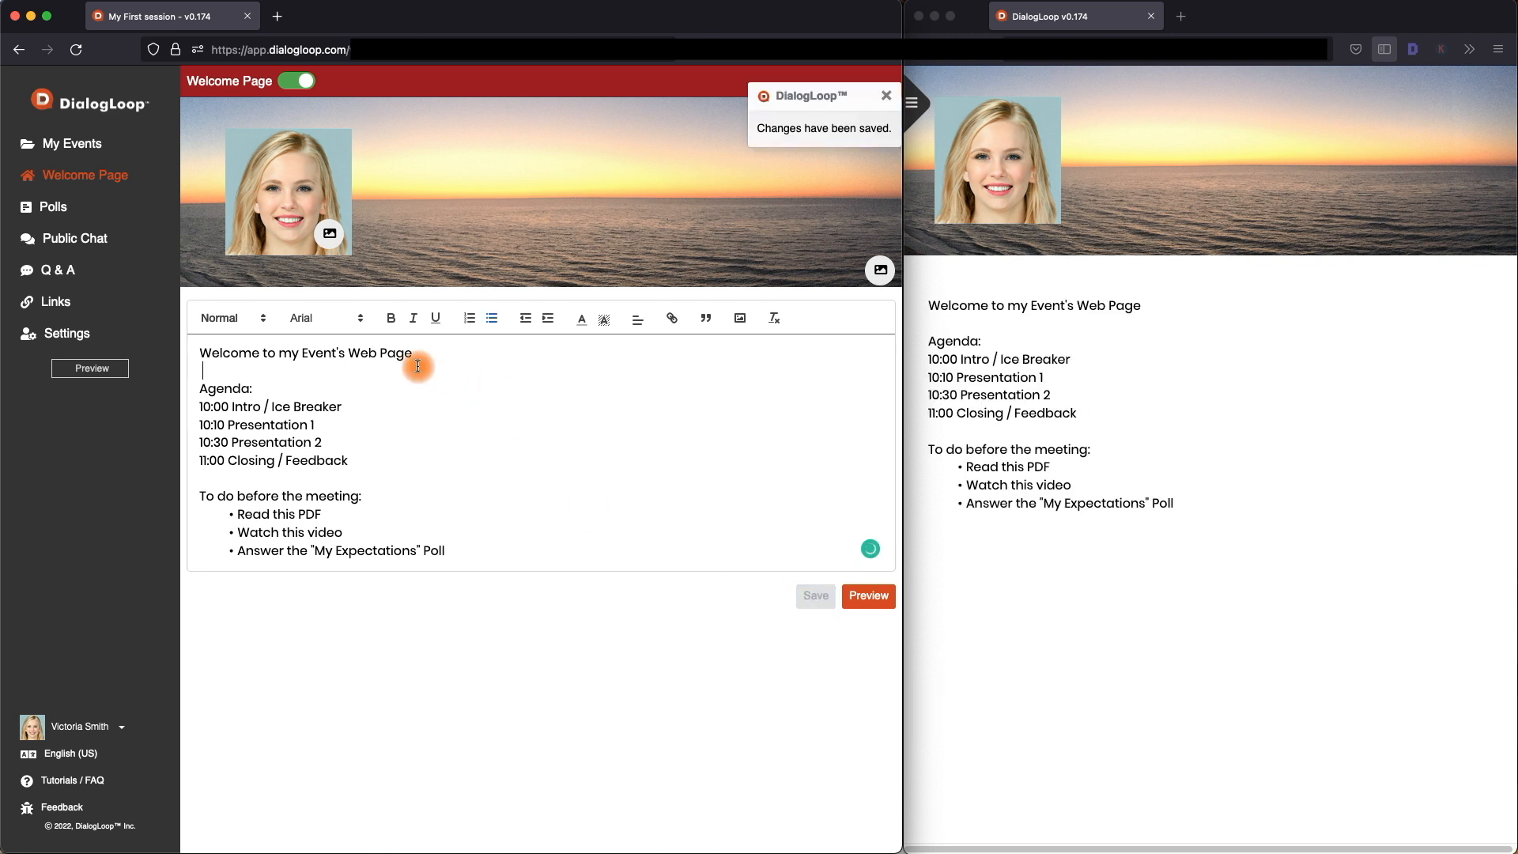
{"action": "left_click_drag", "start_coordinate": [425, 359], "coordinate": [193, 354]}
{"action": "left_click", "coordinate": [637, 317]}
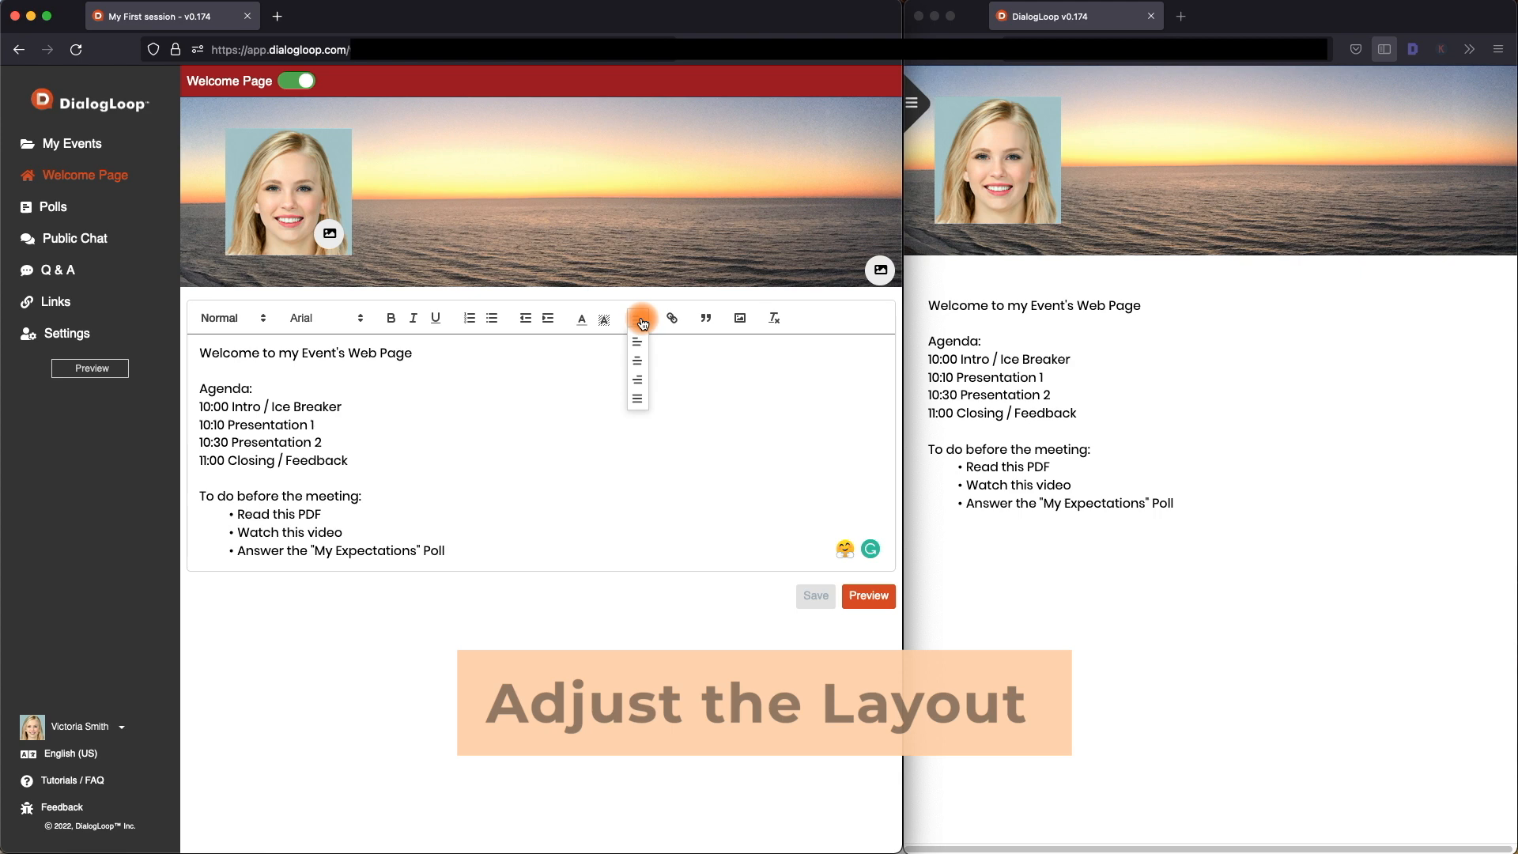
{"action": "left_click", "coordinate": [642, 366]}
{"action": "left_click", "coordinate": [218, 318]}
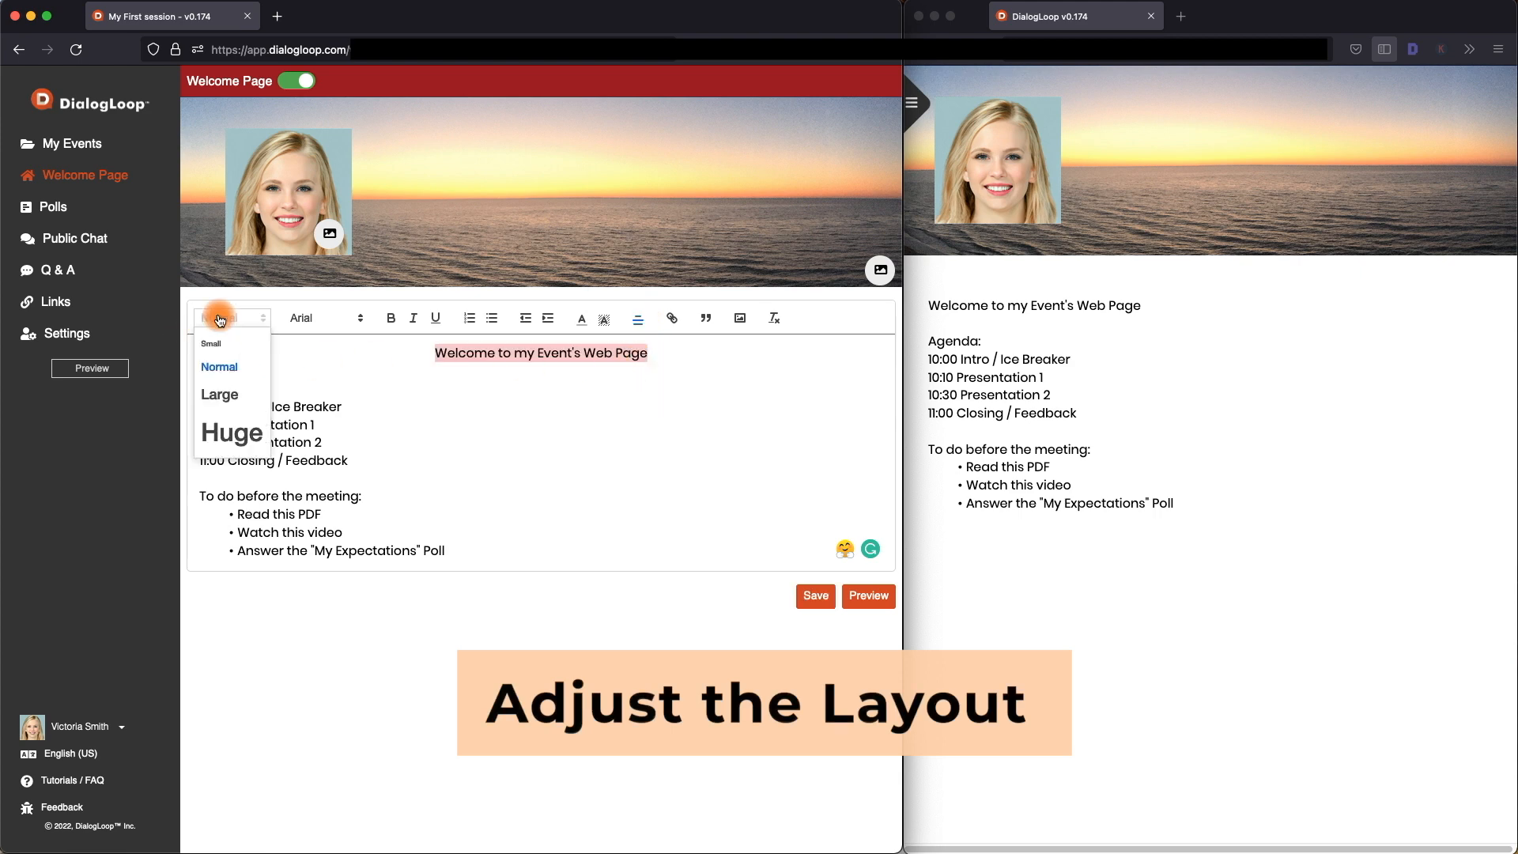
{"action": "left_click", "coordinate": [222, 427]}
{"action": "left_click", "coordinate": [664, 506]}
{"action": "left_click", "coordinate": [740, 318]}
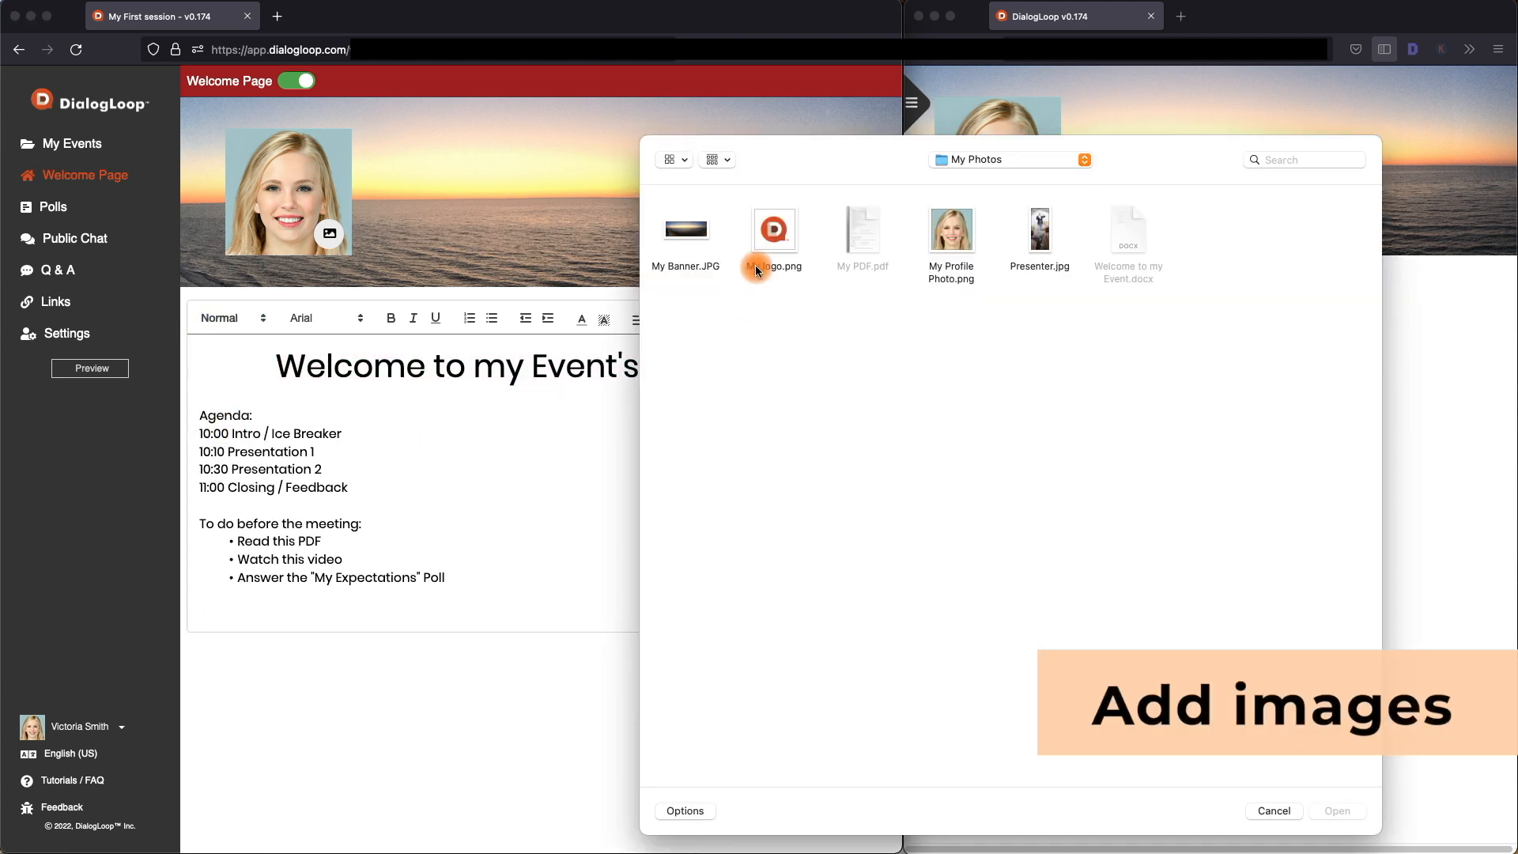
Insert logo.png below the to-do list, shrink it, right-align it, and save the page.
{"action": "double_click", "coordinate": [765, 276]}
{"action": "scroll", "coordinate": [498, 729], "scroll_direction": "down", "scroll_amount": 5}
{"action": "left_click", "coordinate": [457, 538]}
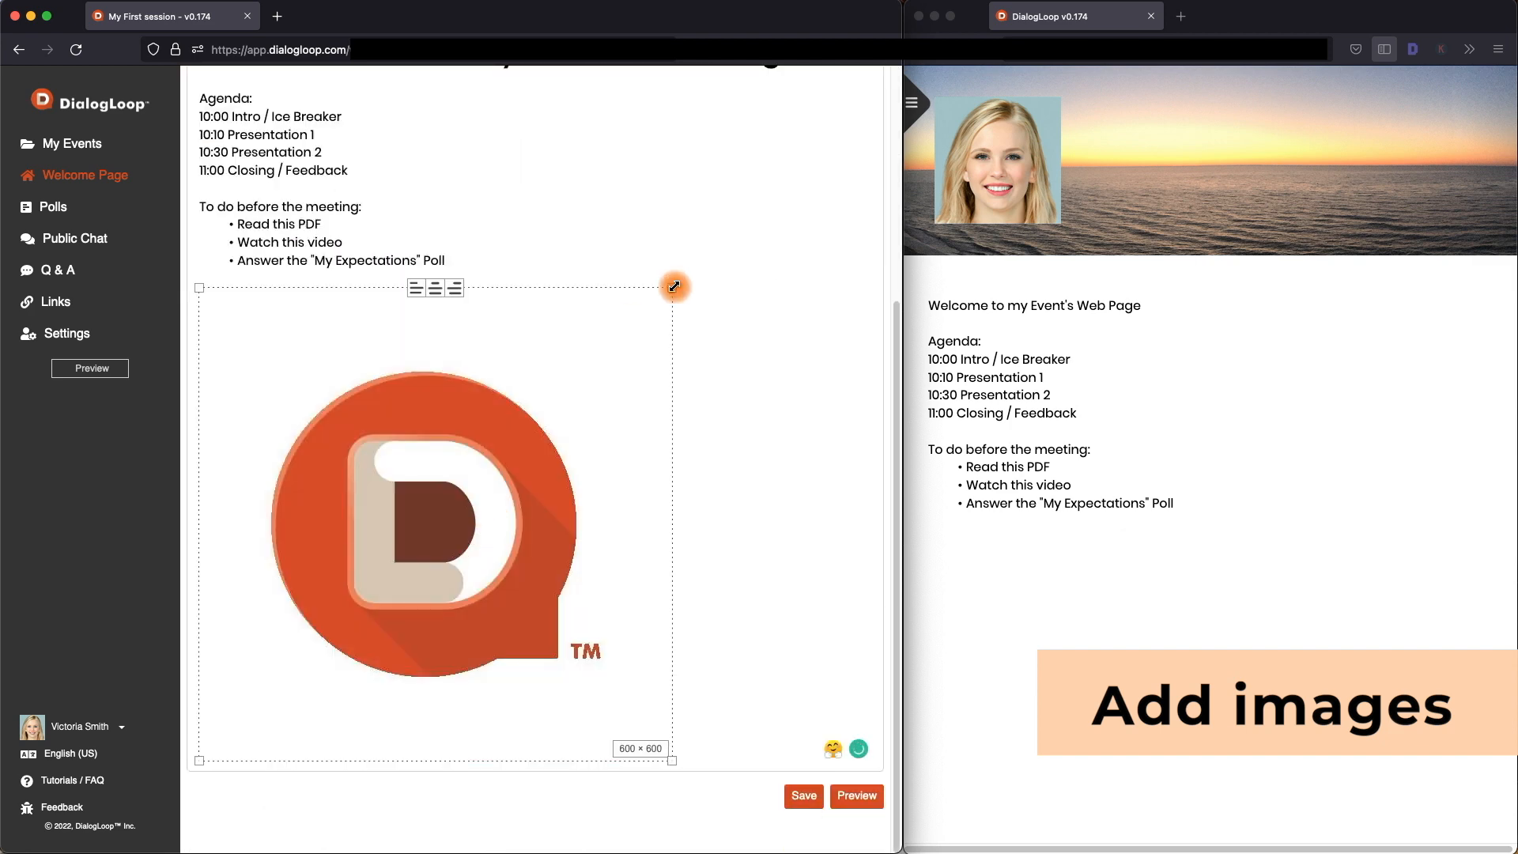
{"action": "left_click_drag", "start_coordinate": [672, 374], "coordinate": [254, 665]}
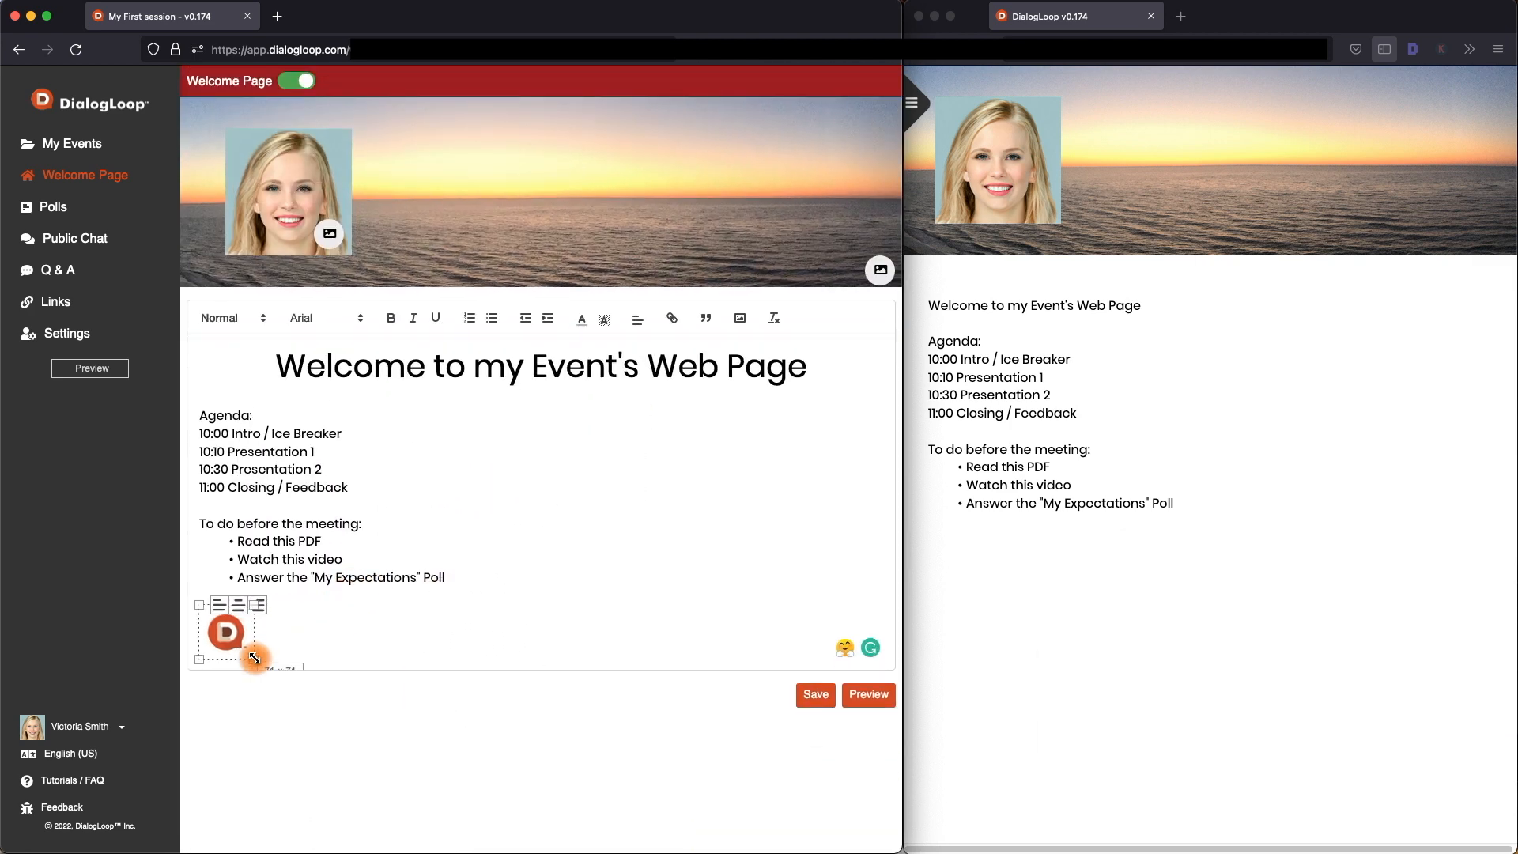
{"action": "left_click", "coordinate": [638, 317]}
{"action": "left_click", "coordinate": [639, 388]}
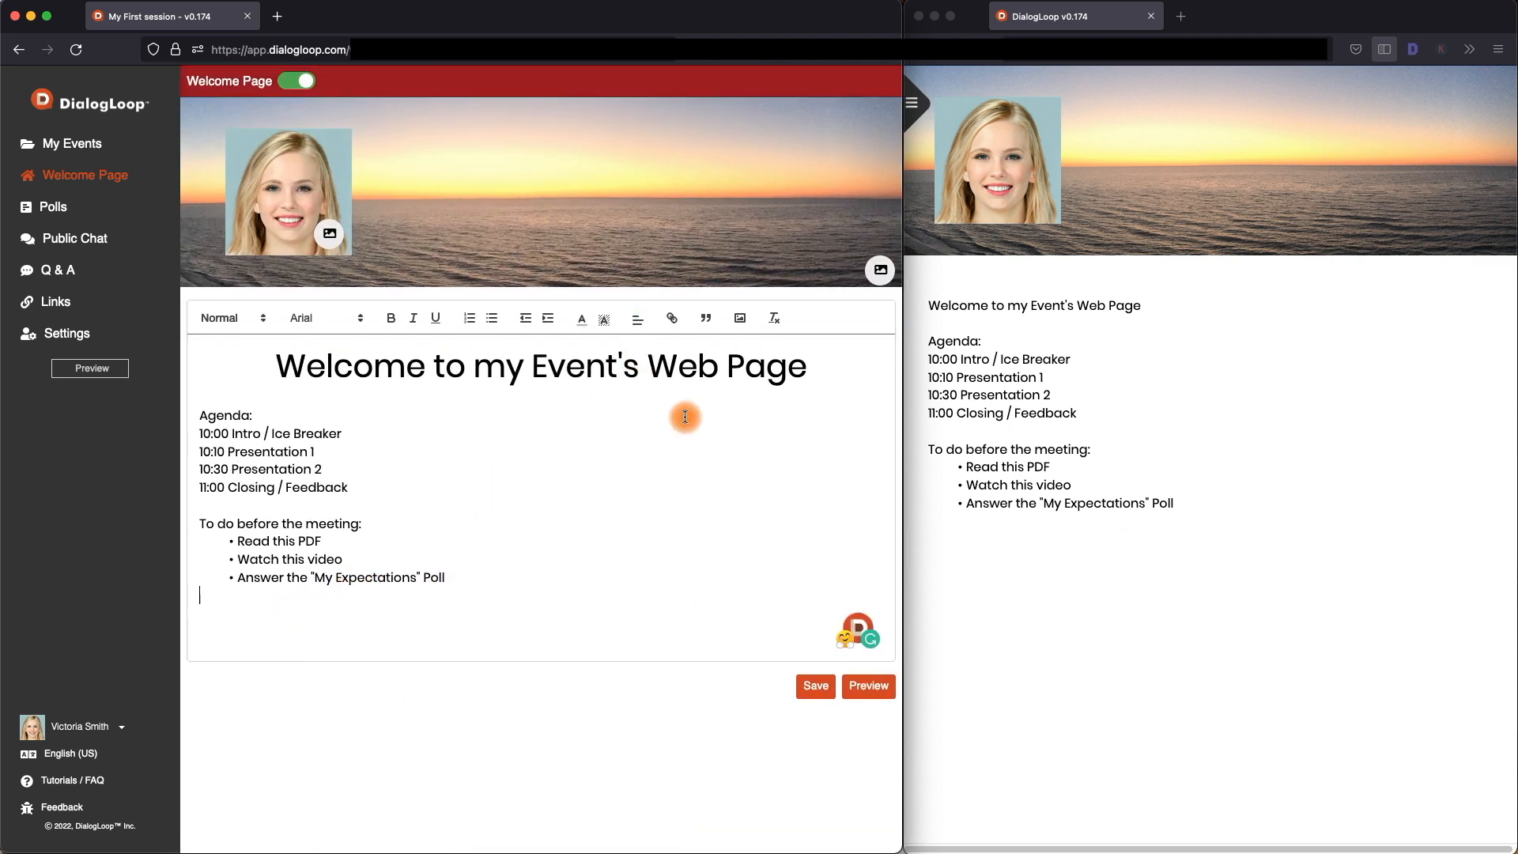
{"action": "left_click", "coordinate": [812, 688]}
{"action": "left_click", "coordinate": [607, 474]}
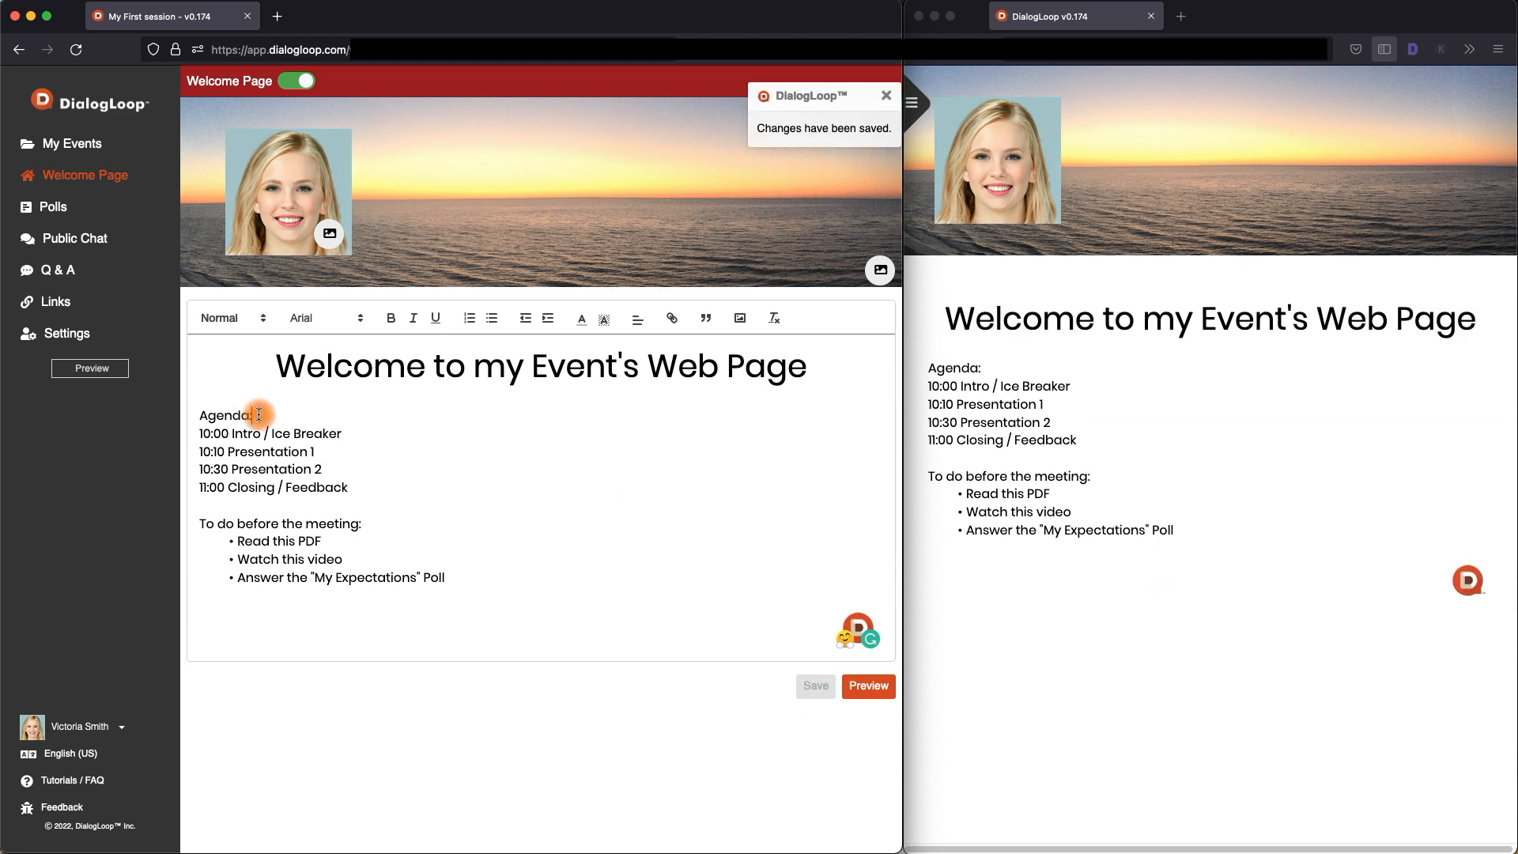
{"action": "left_click_drag", "start_coordinate": [259, 414], "coordinate": [150, 419]}
Bold 'Agenda:', indent the agenda time lines, and bold the Homework before the meeting heading.
{"action": "left_click", "coordinate": [400, 320]}
{"action": "left_click", "coordinate": [478, 390]}
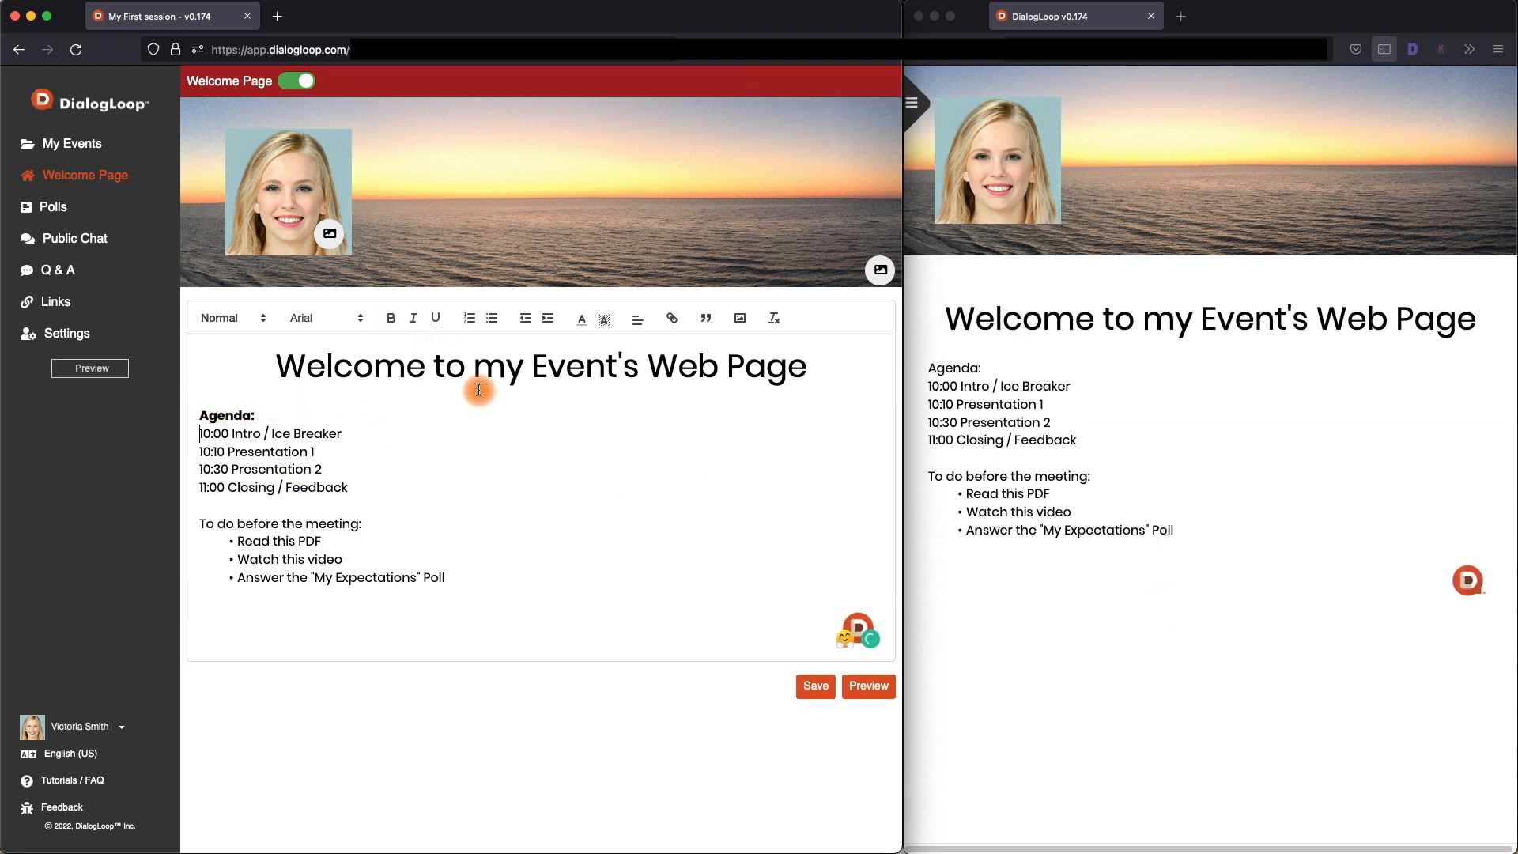
{"action": "left_click_drag", "start_coordinate": [195, 449], "coordinate": [209, 525]}
{"action": "left_click", "coordinate": [547, 318]}
{"action": "key", "text": "ctrl+b"}
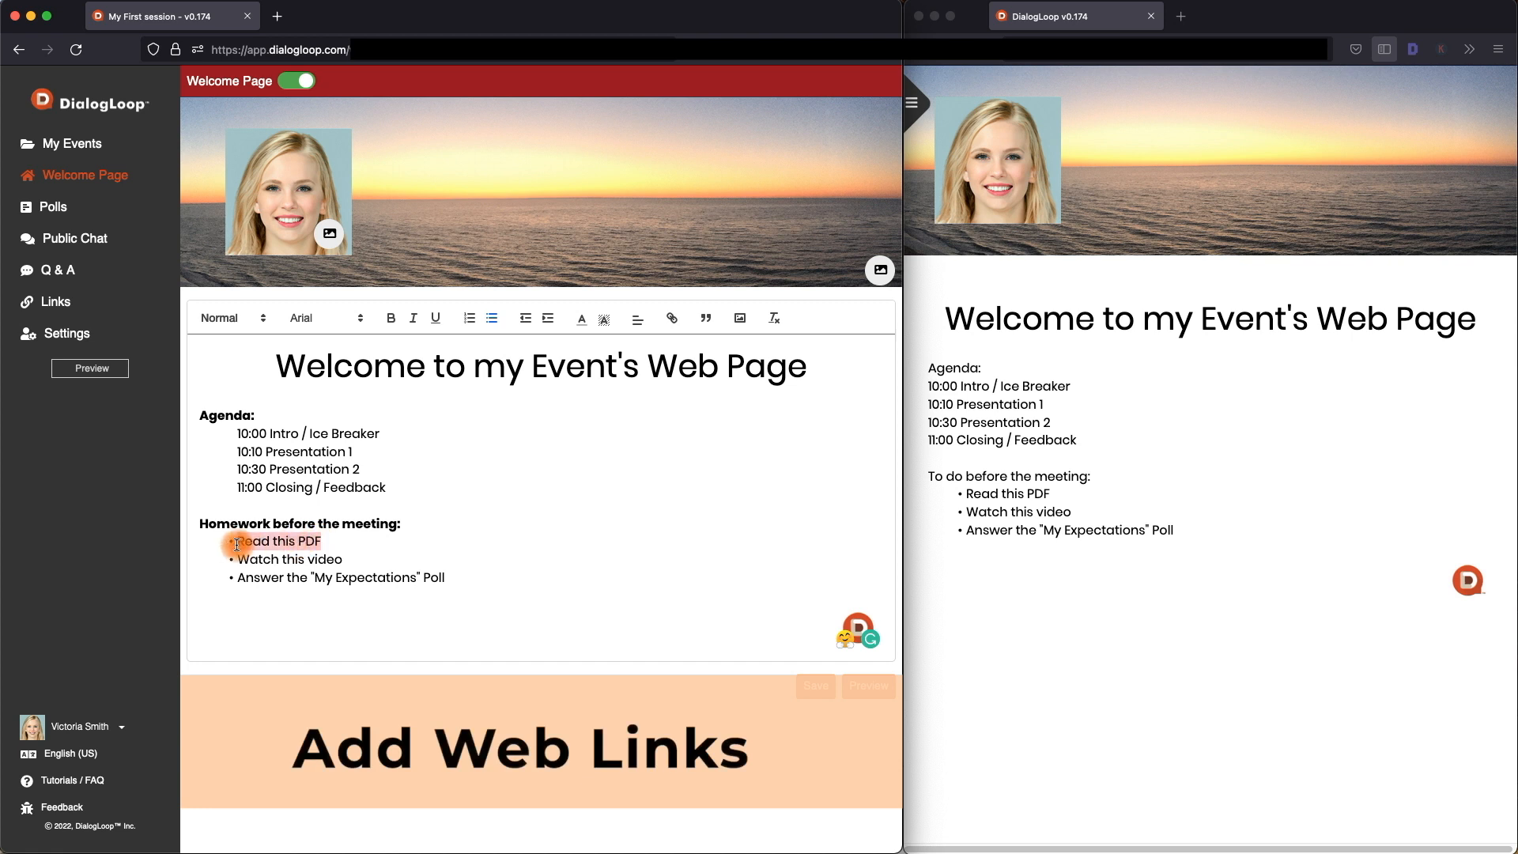
Link 'Read this PDF' to the PDF's web address copied from its tab.
{"action": "left_click", "coordinate": [677, 320]}
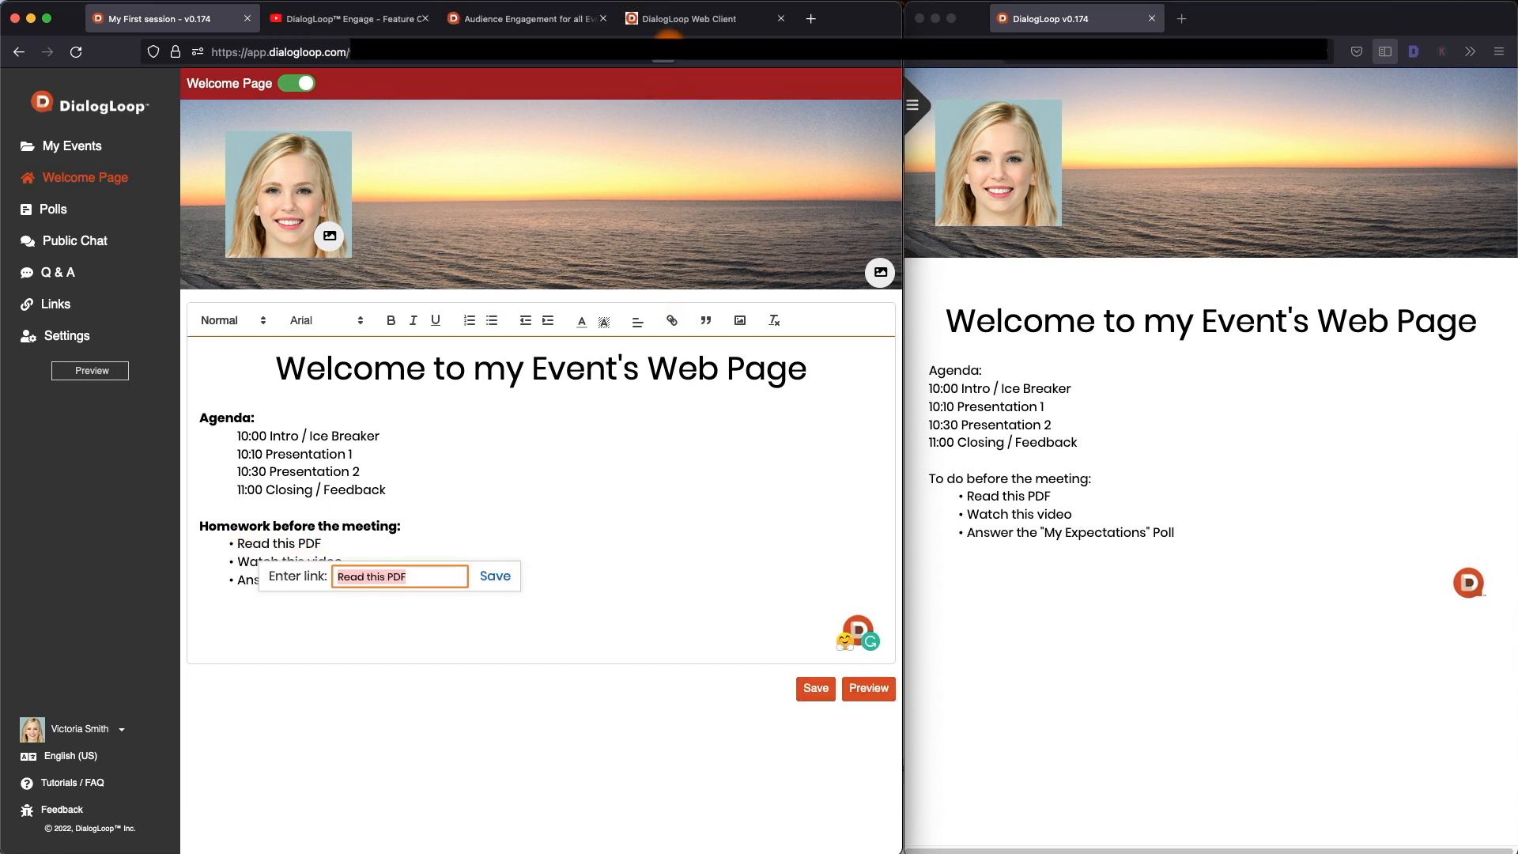
{"action": "left_click", "coordinate": [673, 22]}
{"action": "left_click", "coordinate": [419, 51]}
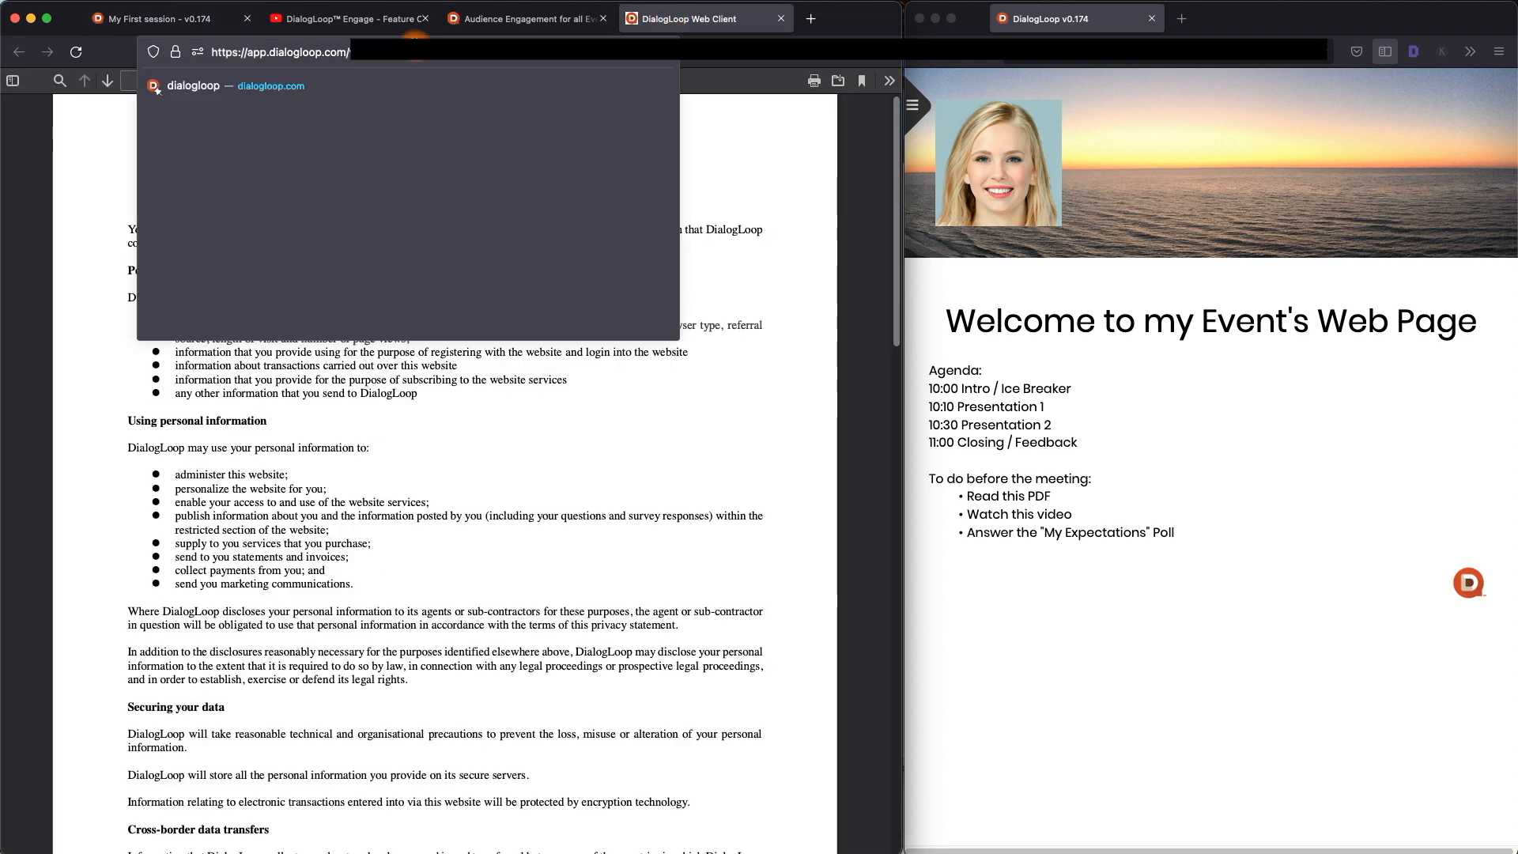
{"action": "left_click", "coordinate": [200, 24]}
{"action": "left_click", "coordinate": [430, 582]}
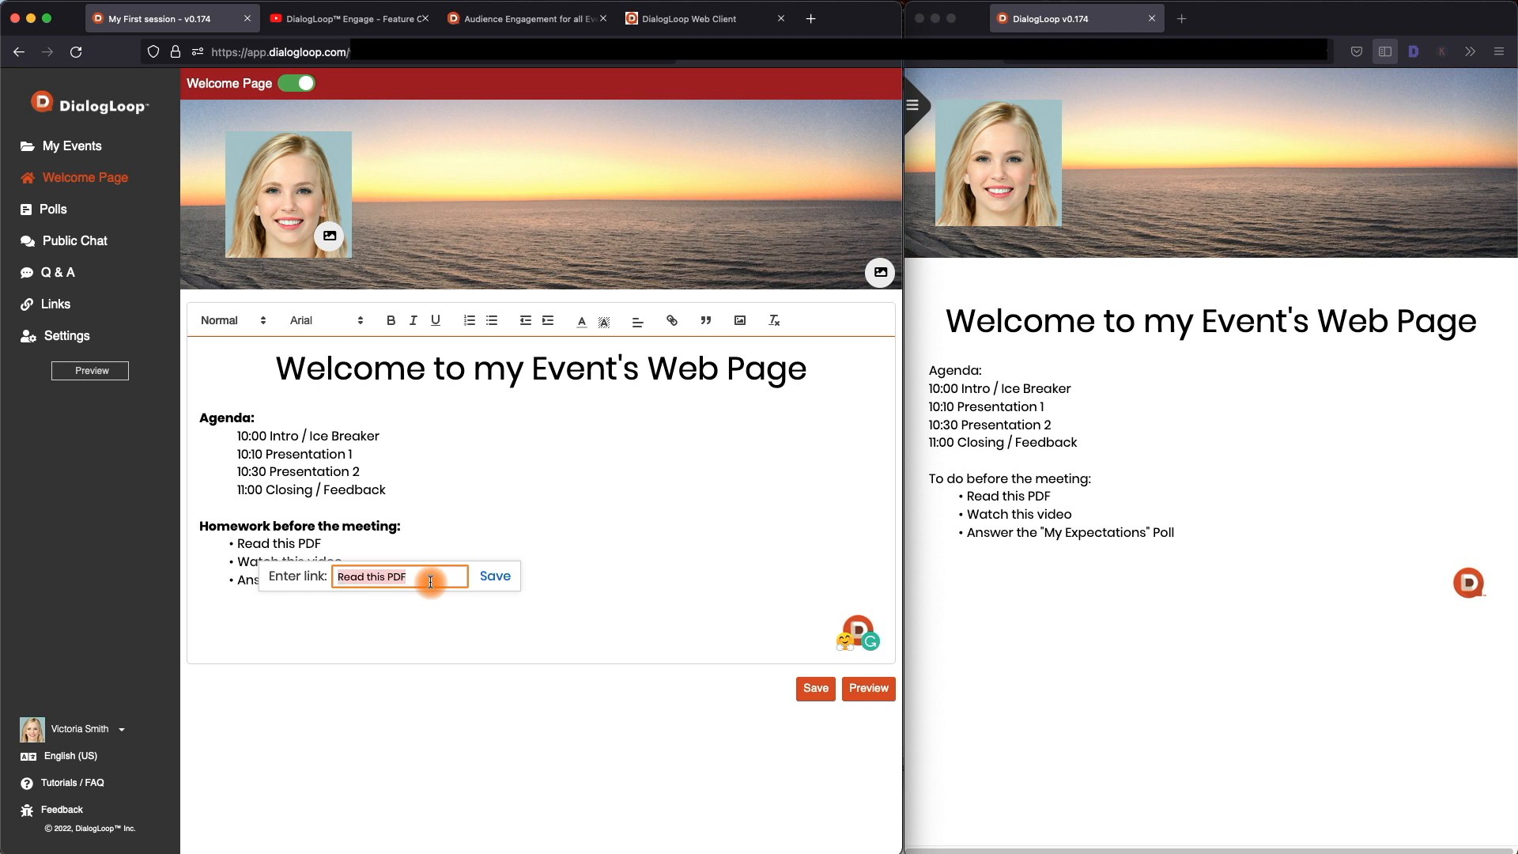
{"action": "left_click", "coordinate": [507, 582]}
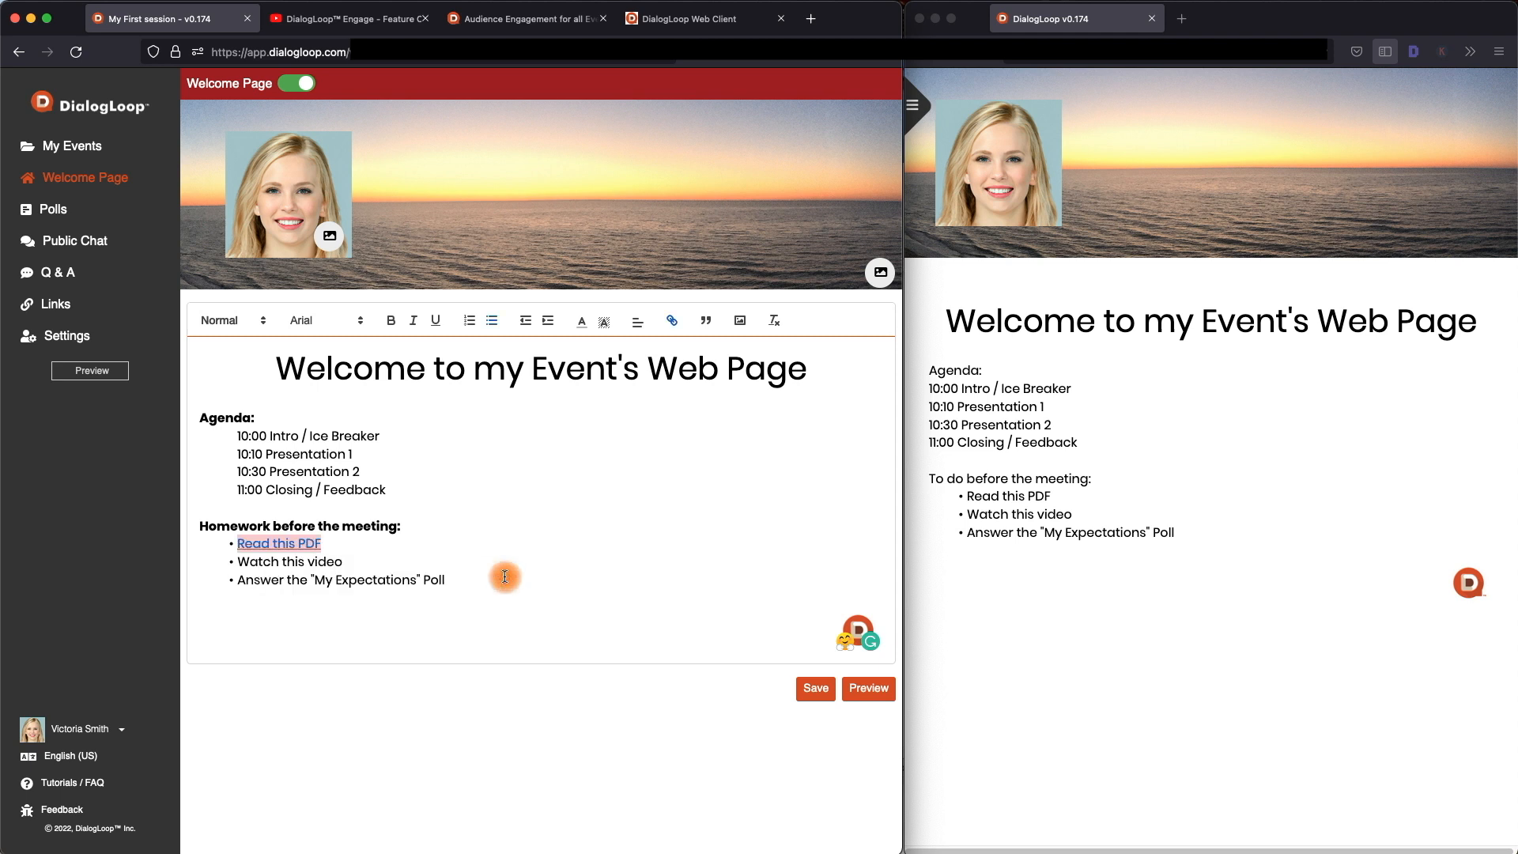
Select 'Watch this video' for linking and copy the feature overview video's YouTube URL.
{"action": "left_click_drag", "start_coordinate": [347, 563], "coordinate": [237, 563]}
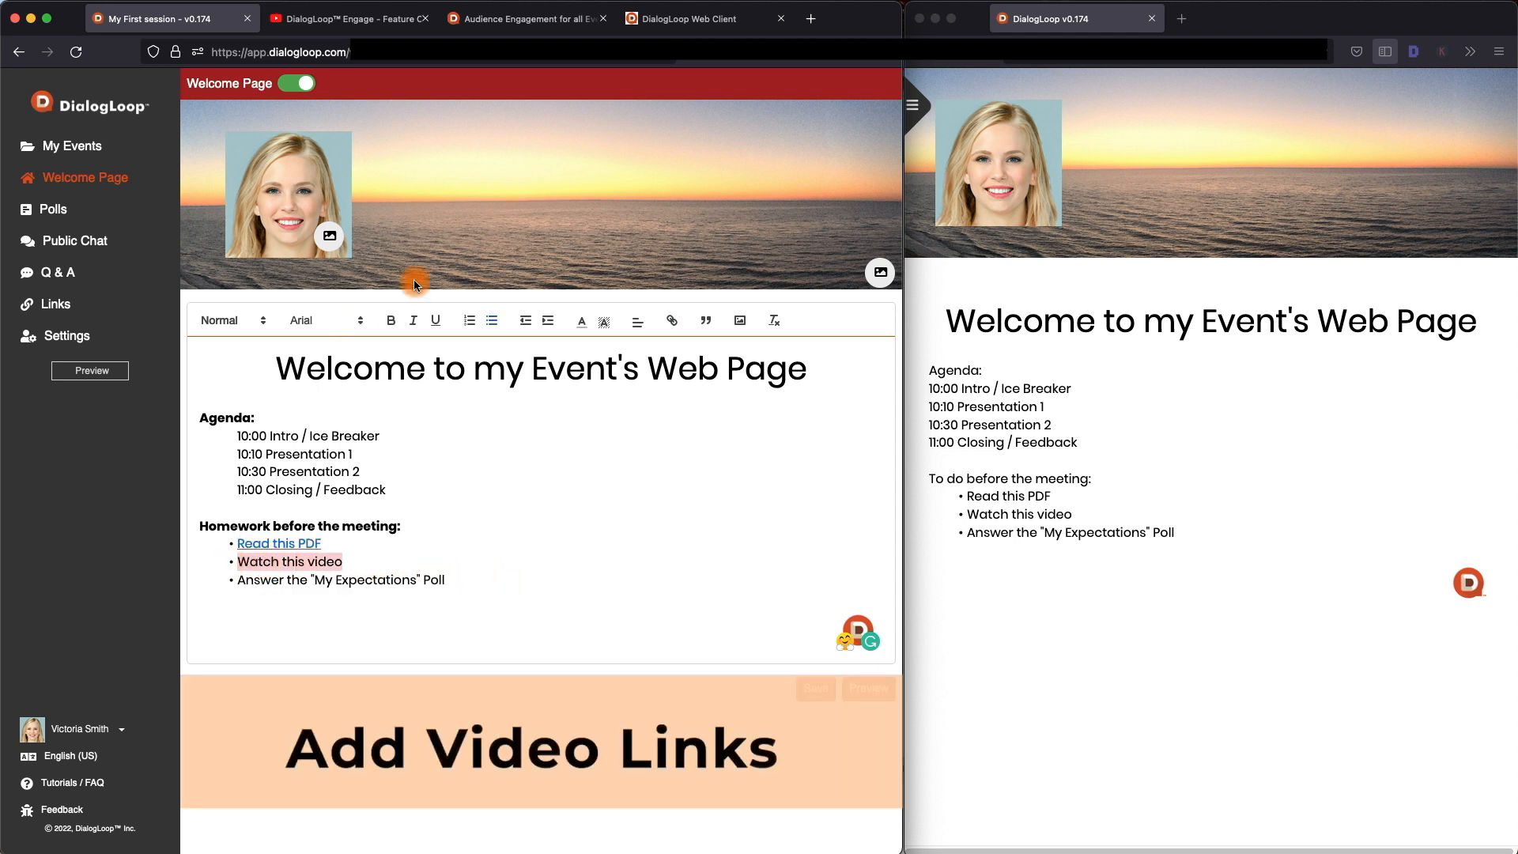
{"action": "left_click", "coordinate": [673, 323]}
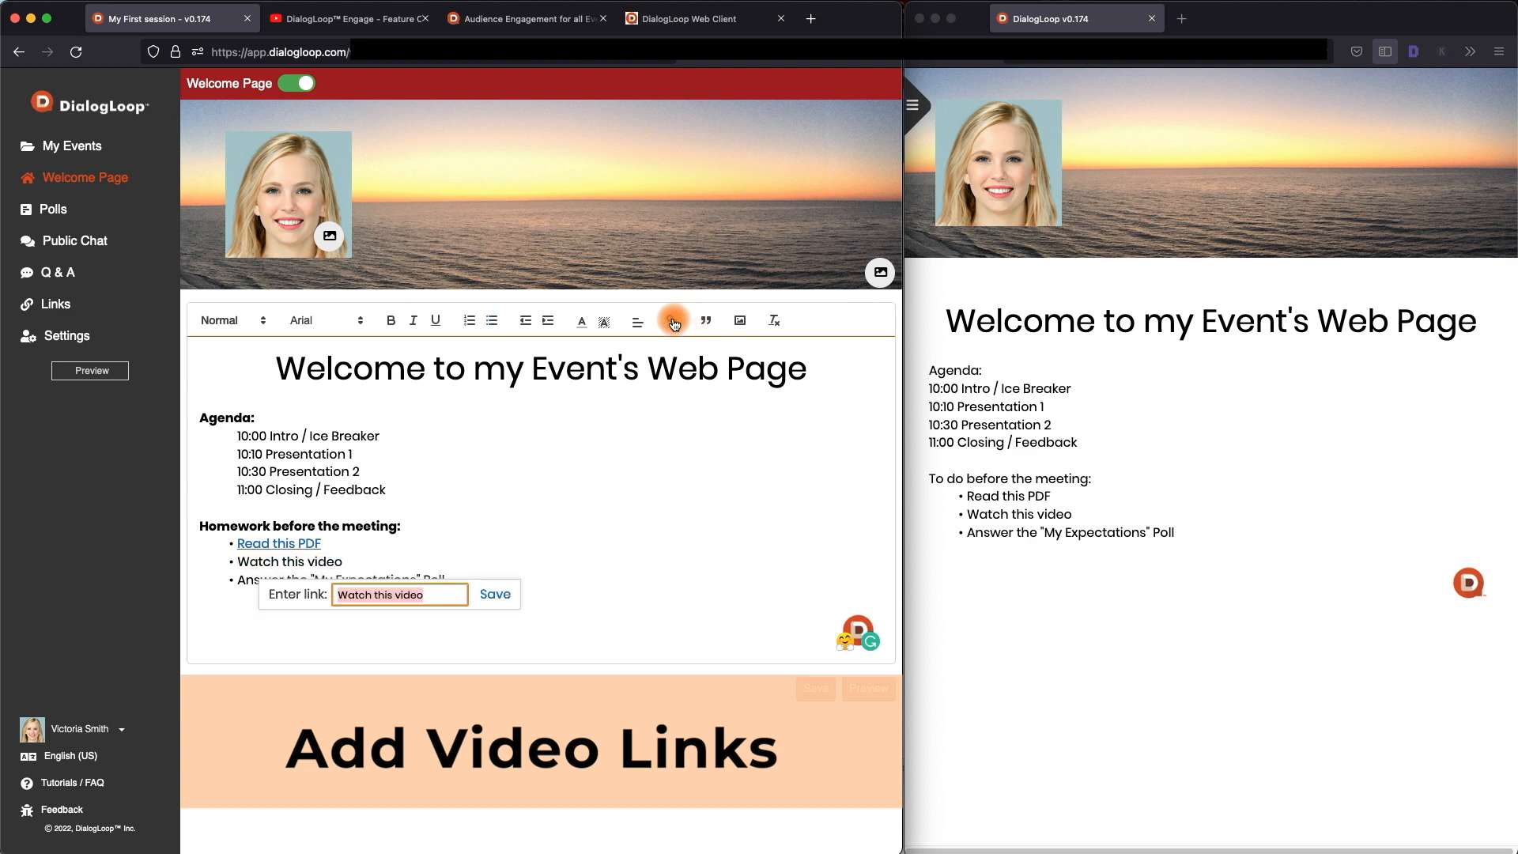
{"action": "left_click", "coordinate": [386, 17]}
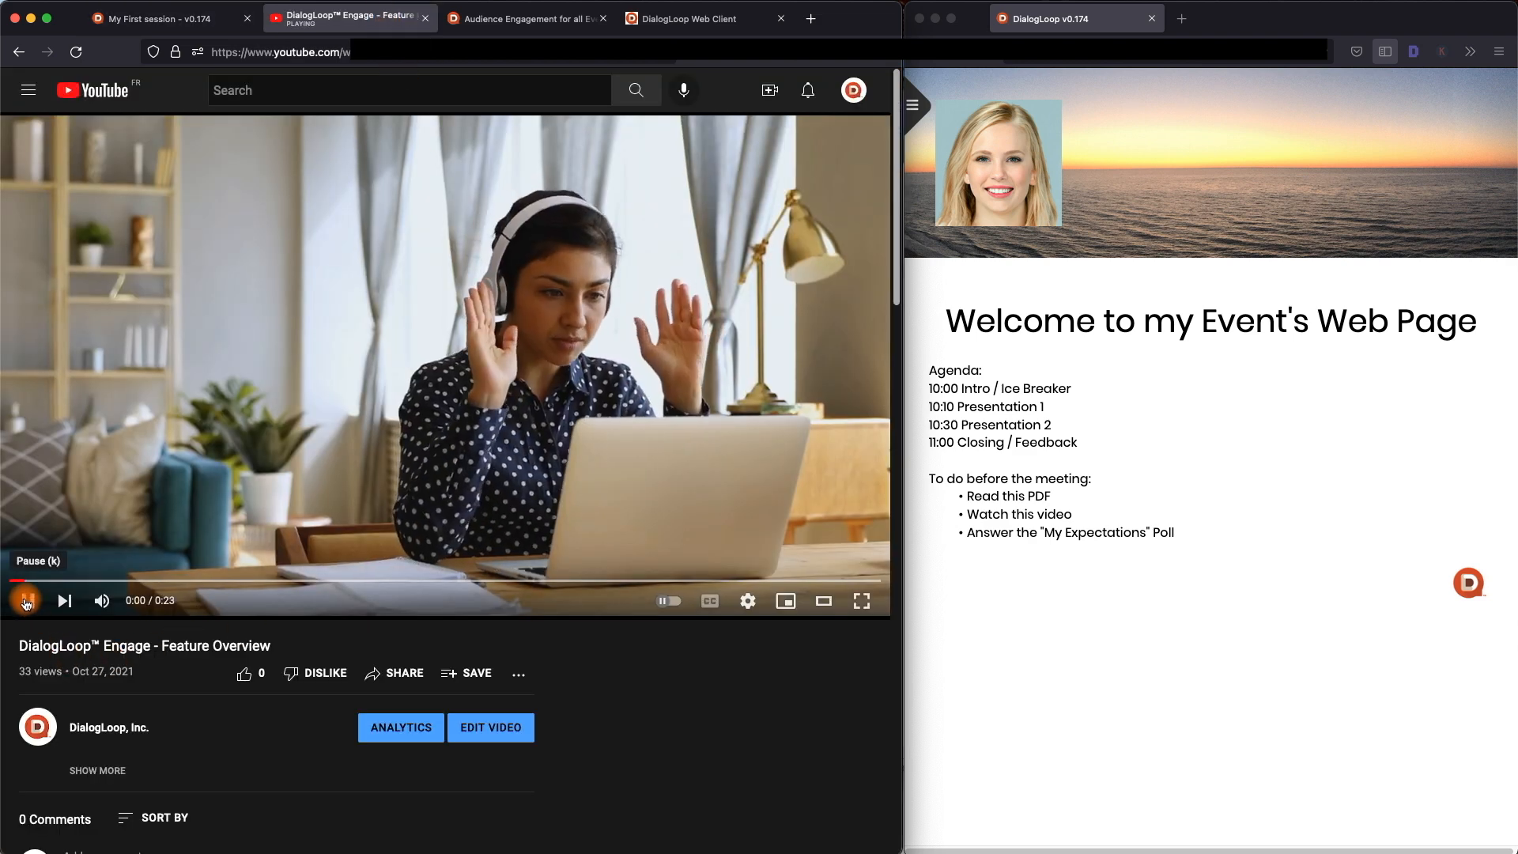
{"action": "left_click", "coordinate": [245, 253]}
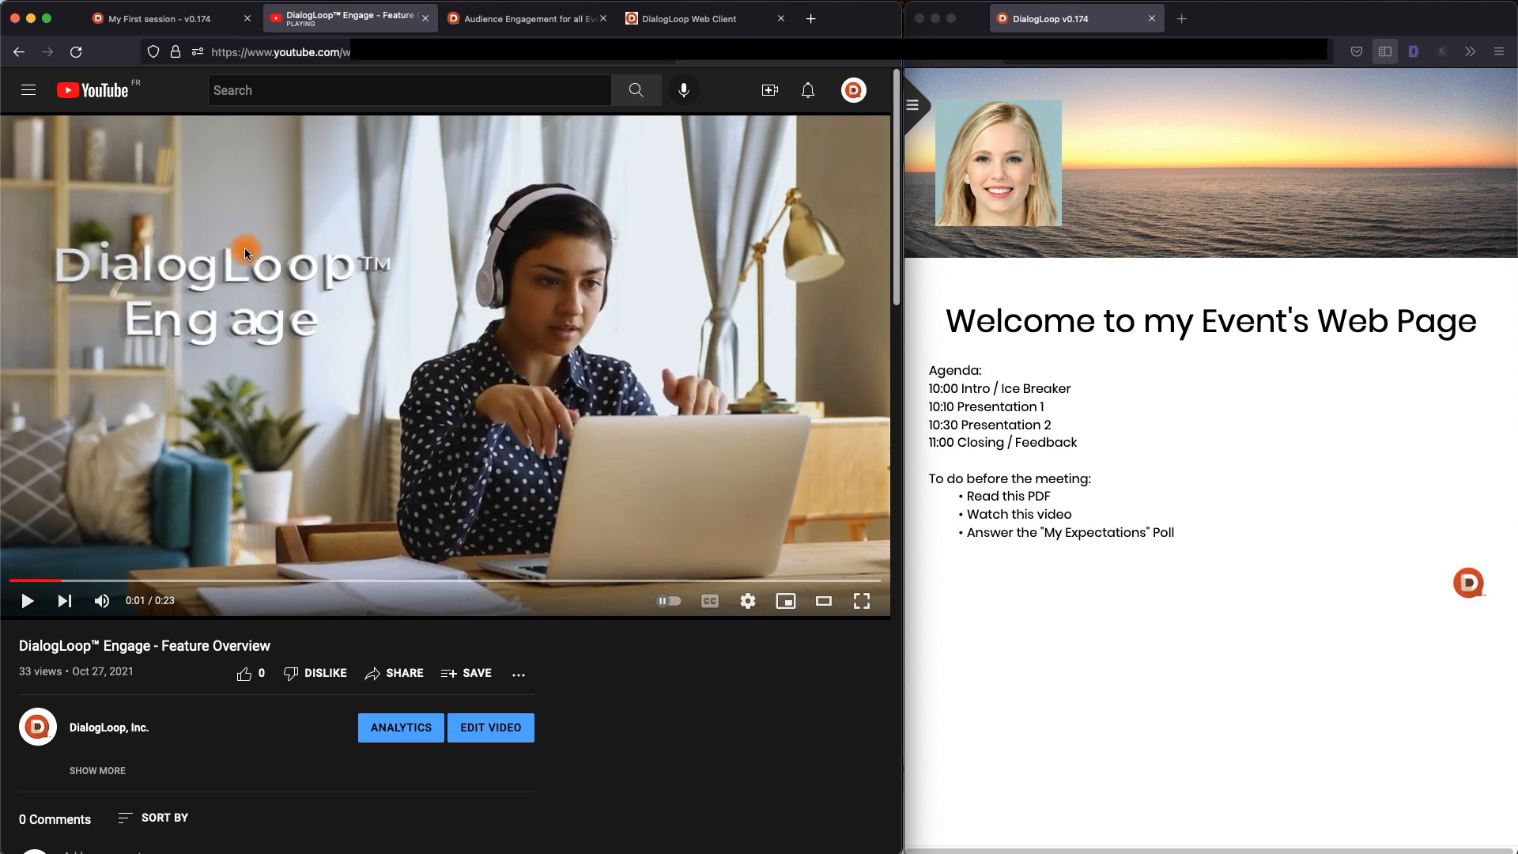
{"action": "left_click", "coordinate": [301, 52]}
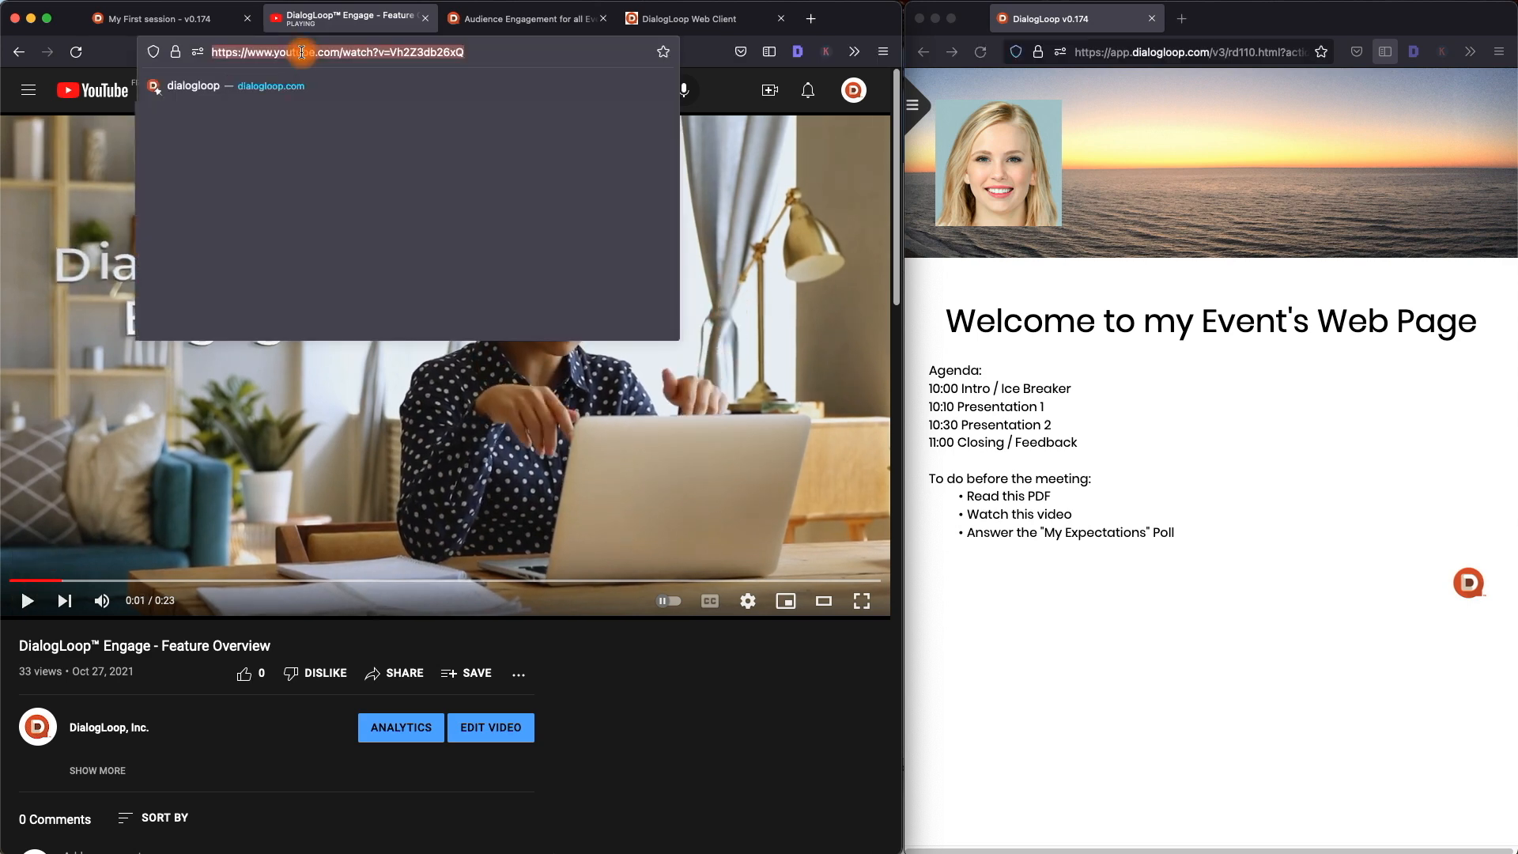
Paste the YouTube URL as the link on 'Watch this video' and save the welcome page.
{"action": "left_click", "coordinate": [186, 17]}
{"action": "key", "text": "super+v"}
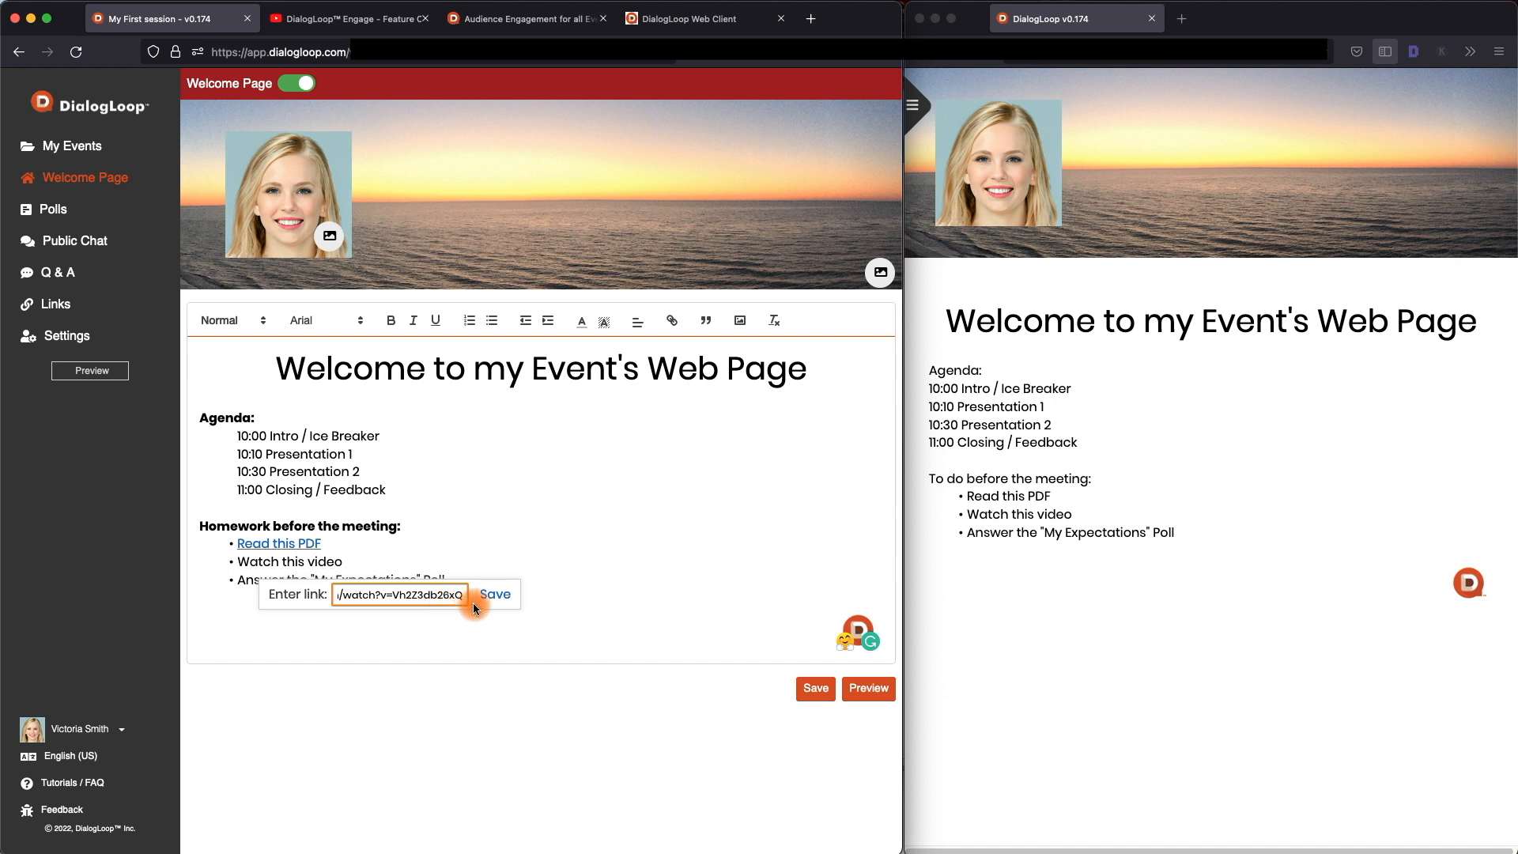
{"action": "left_click", "coordinate": [486, 599]}
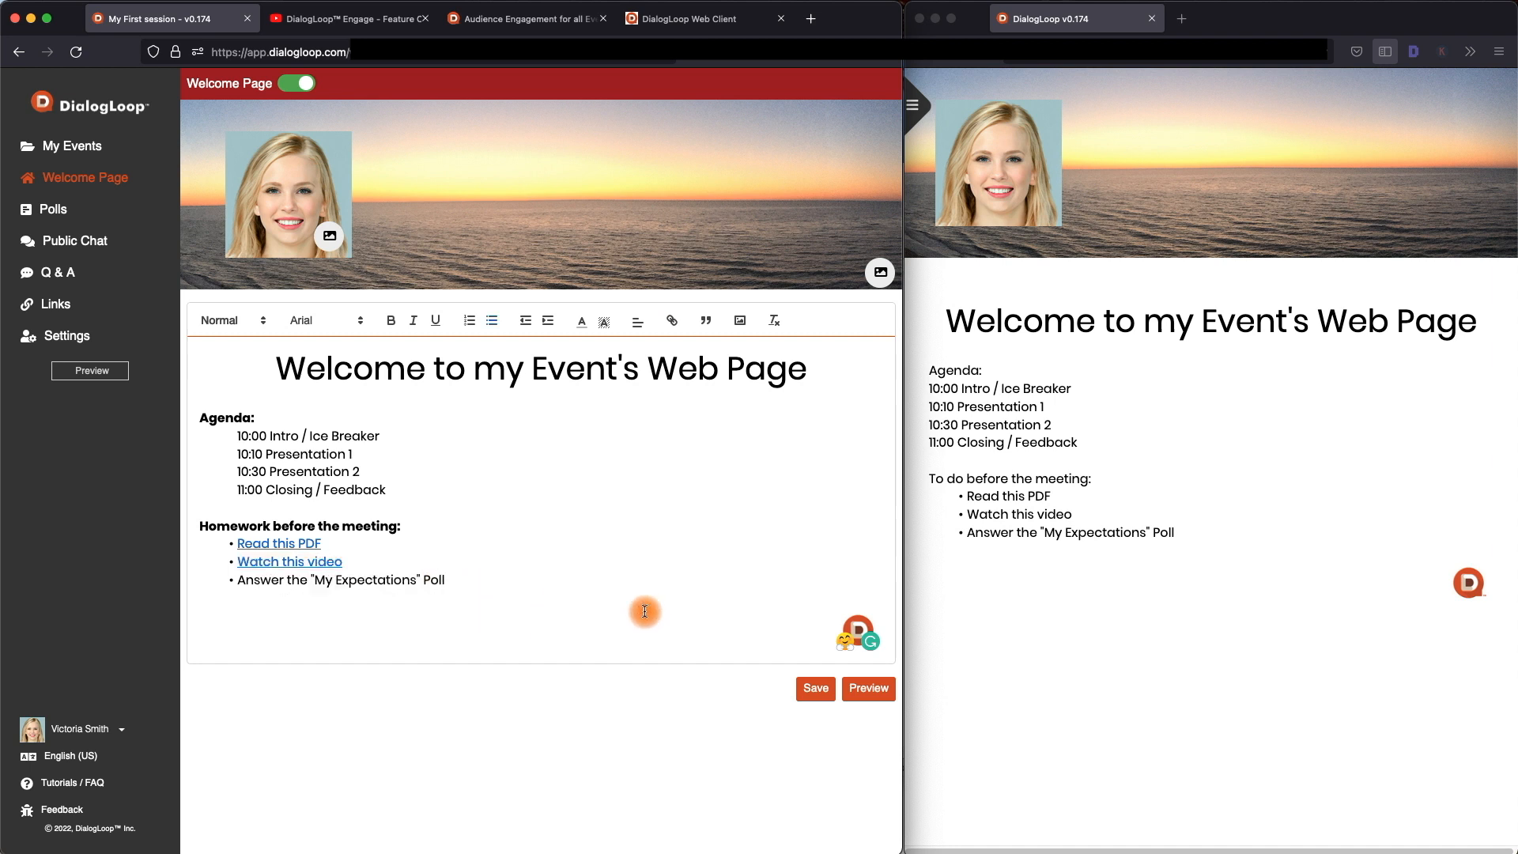
{"action": "left_click", "coordinate": [815, 686]}
{"action": "left_click", "coordinate": [1100, 586]}
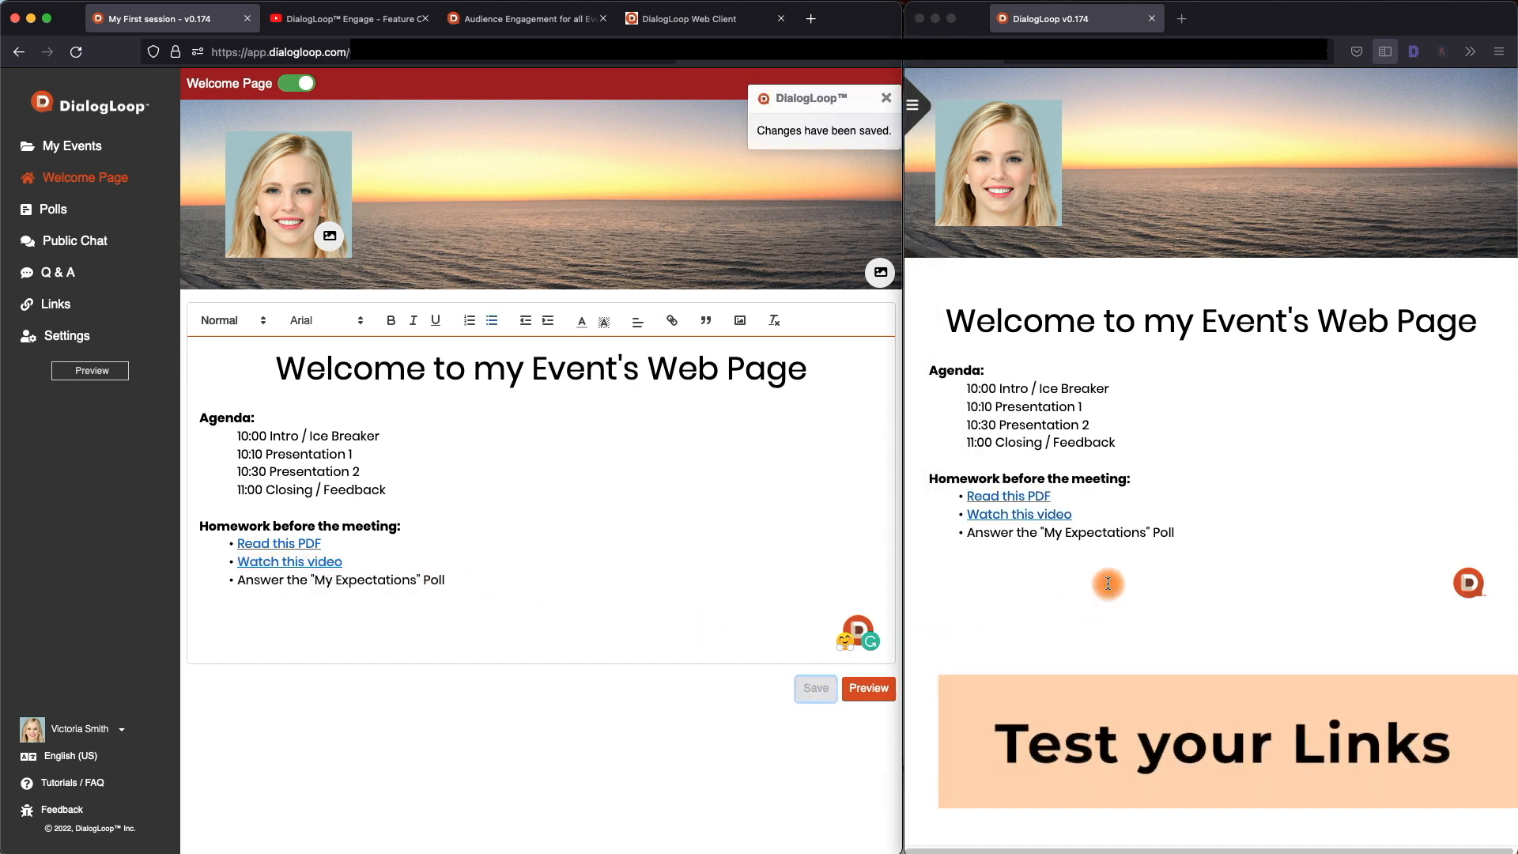
{"action": "left_click", "coordinate": [997, 499]}
{"action": "left_click", "coordinate": [1331, 22]}
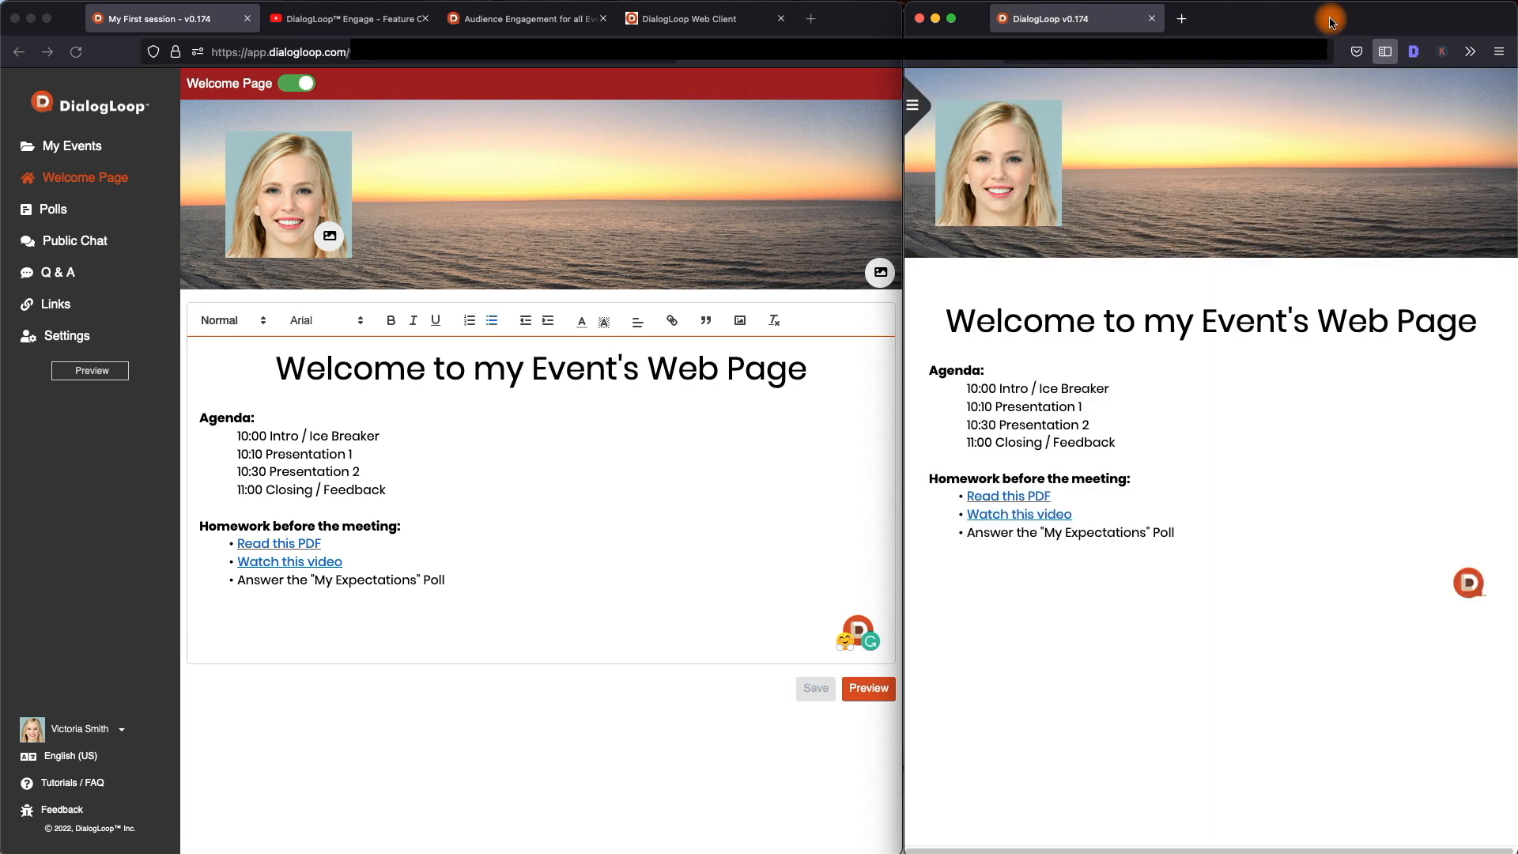
{"action": "left_click", "coordinate": [1021, 518]}
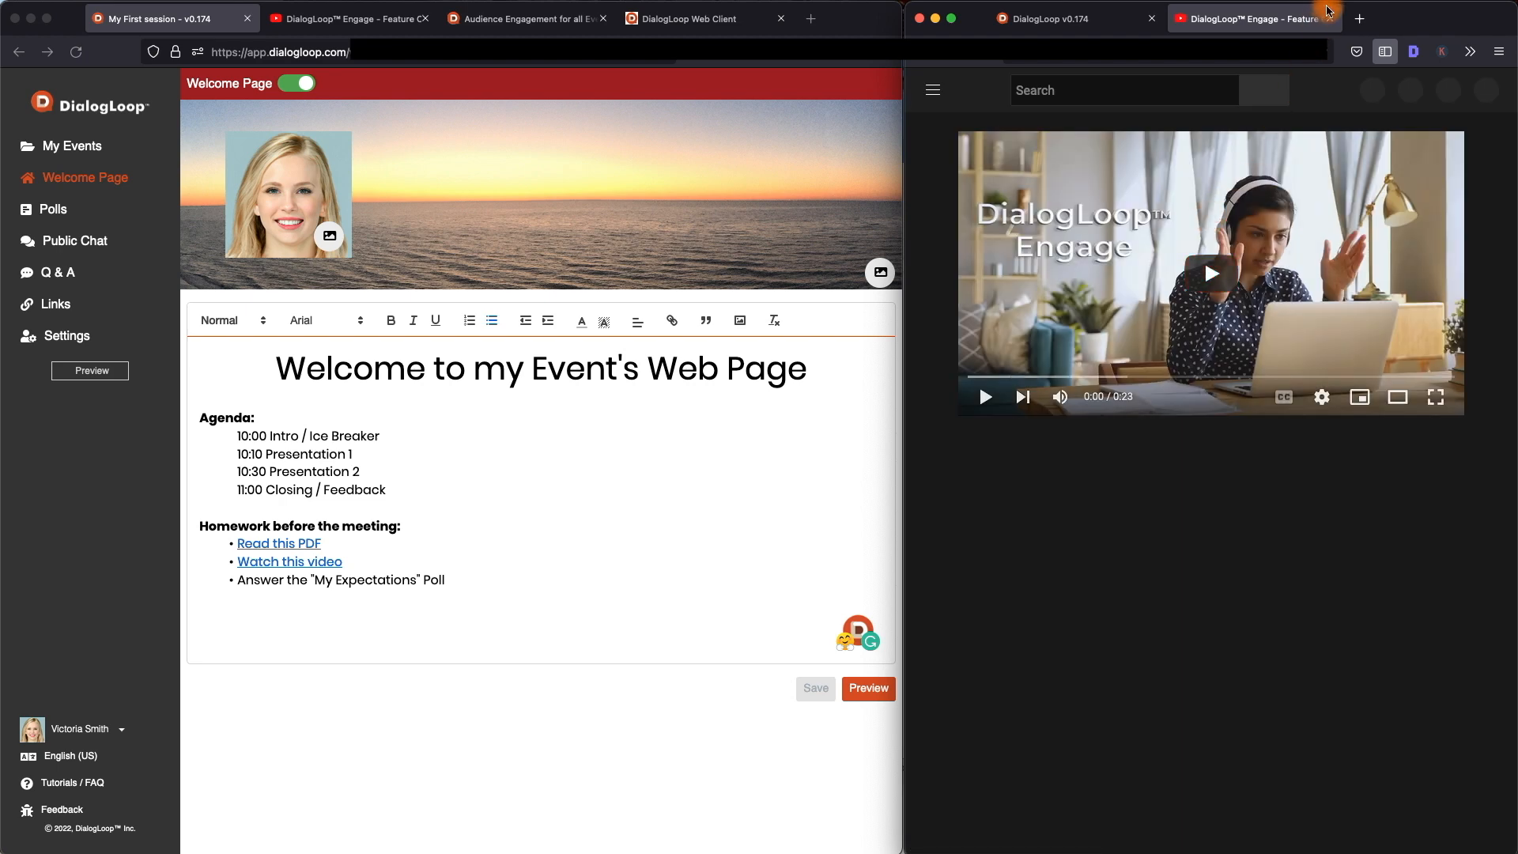
{"action": "left_click", "coordinate": [1331, 18]}
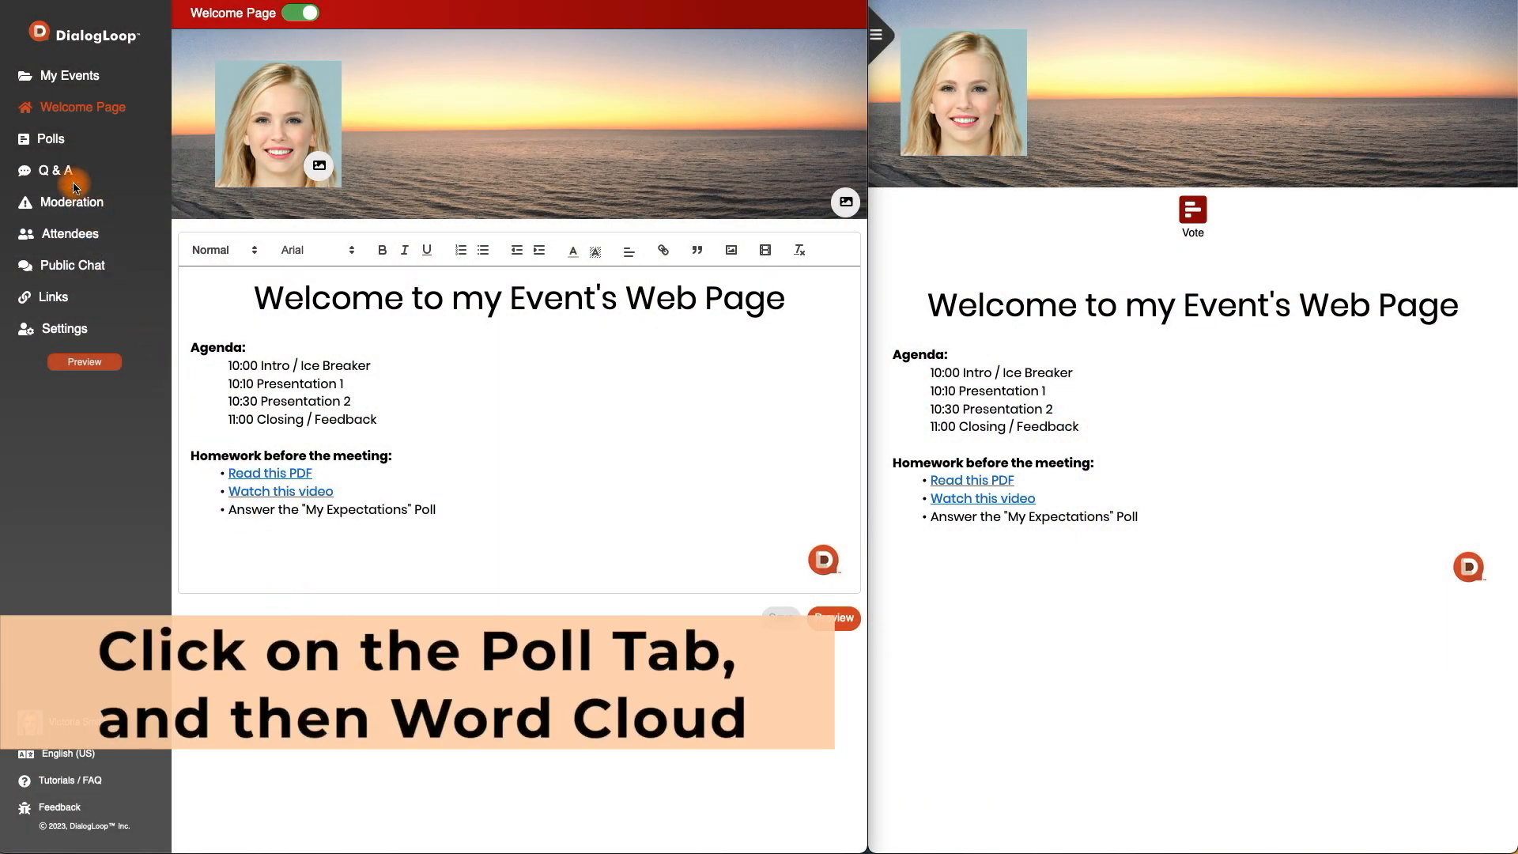
Start a new Word Cloud poll asking 'How do you feel today?'.
{"action": "left_click", "coordinate": [52, 140]}
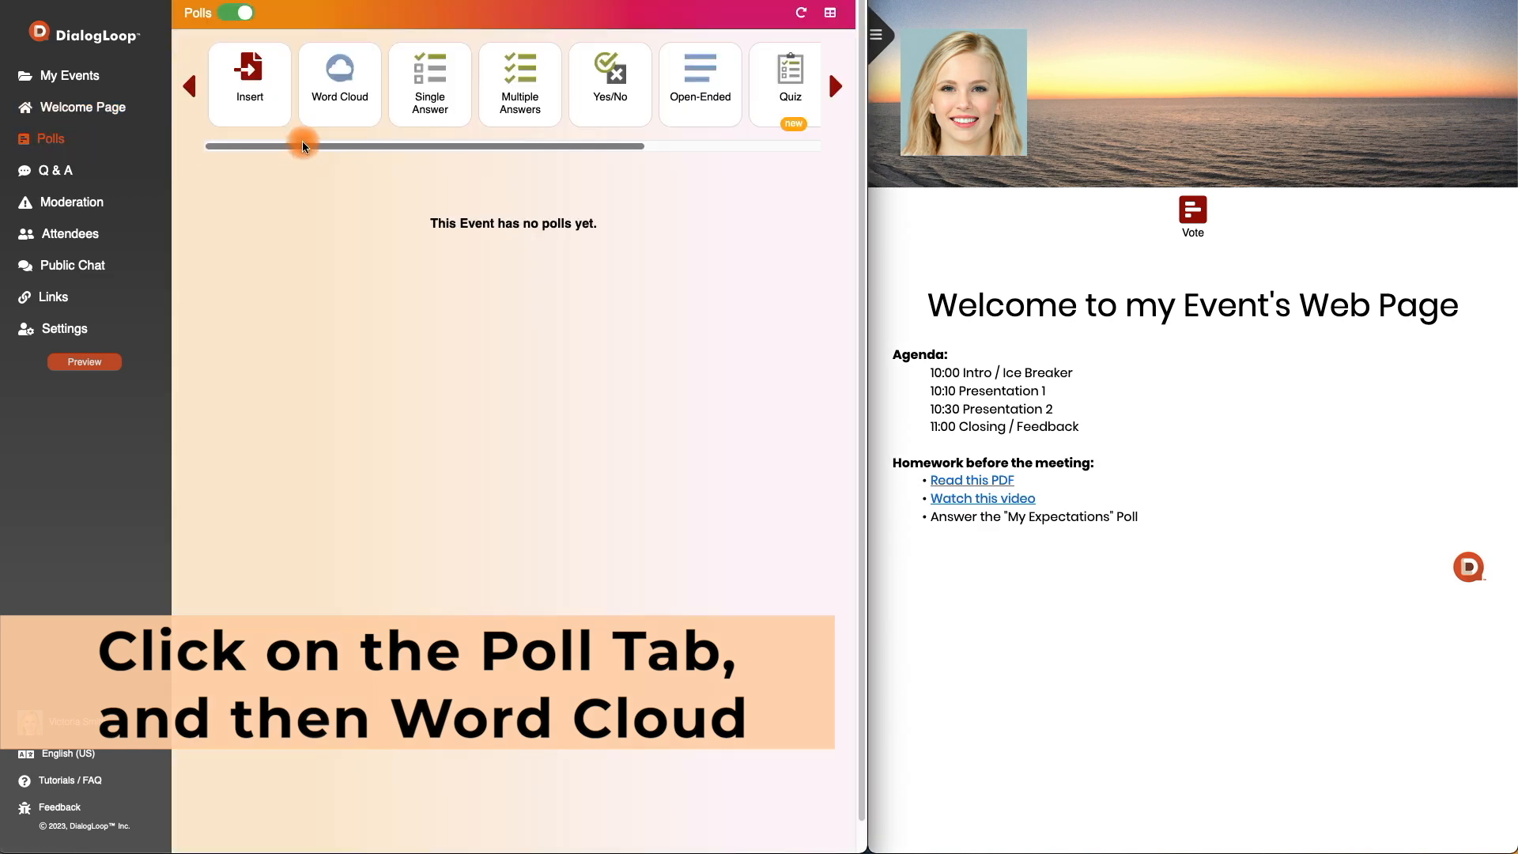
{"action": "left_click", "coordinate": [340, 90]}
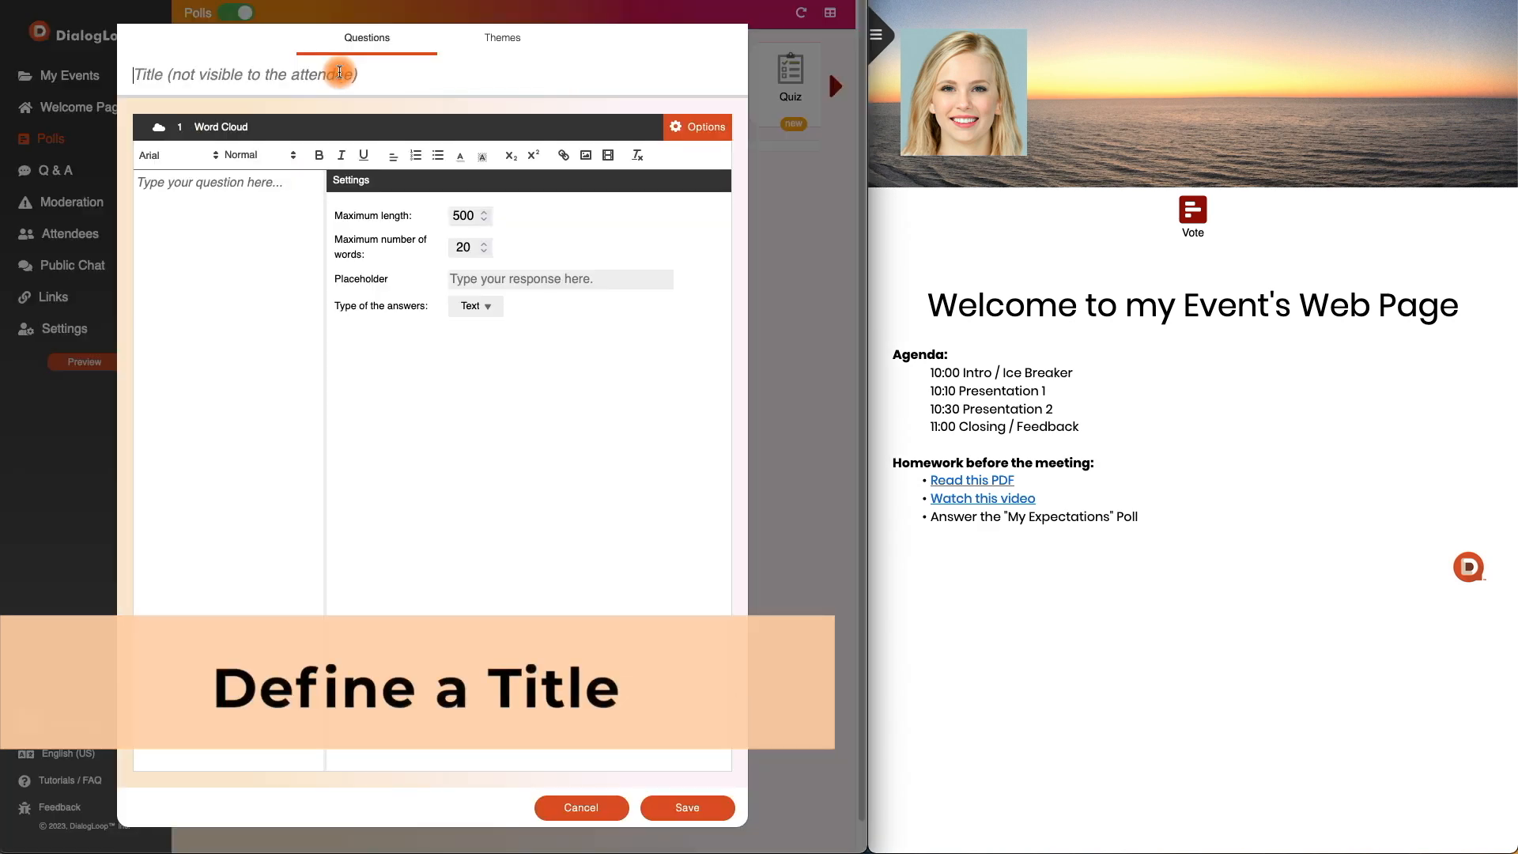
{"action": "type", "text": "How do you feel today?"}
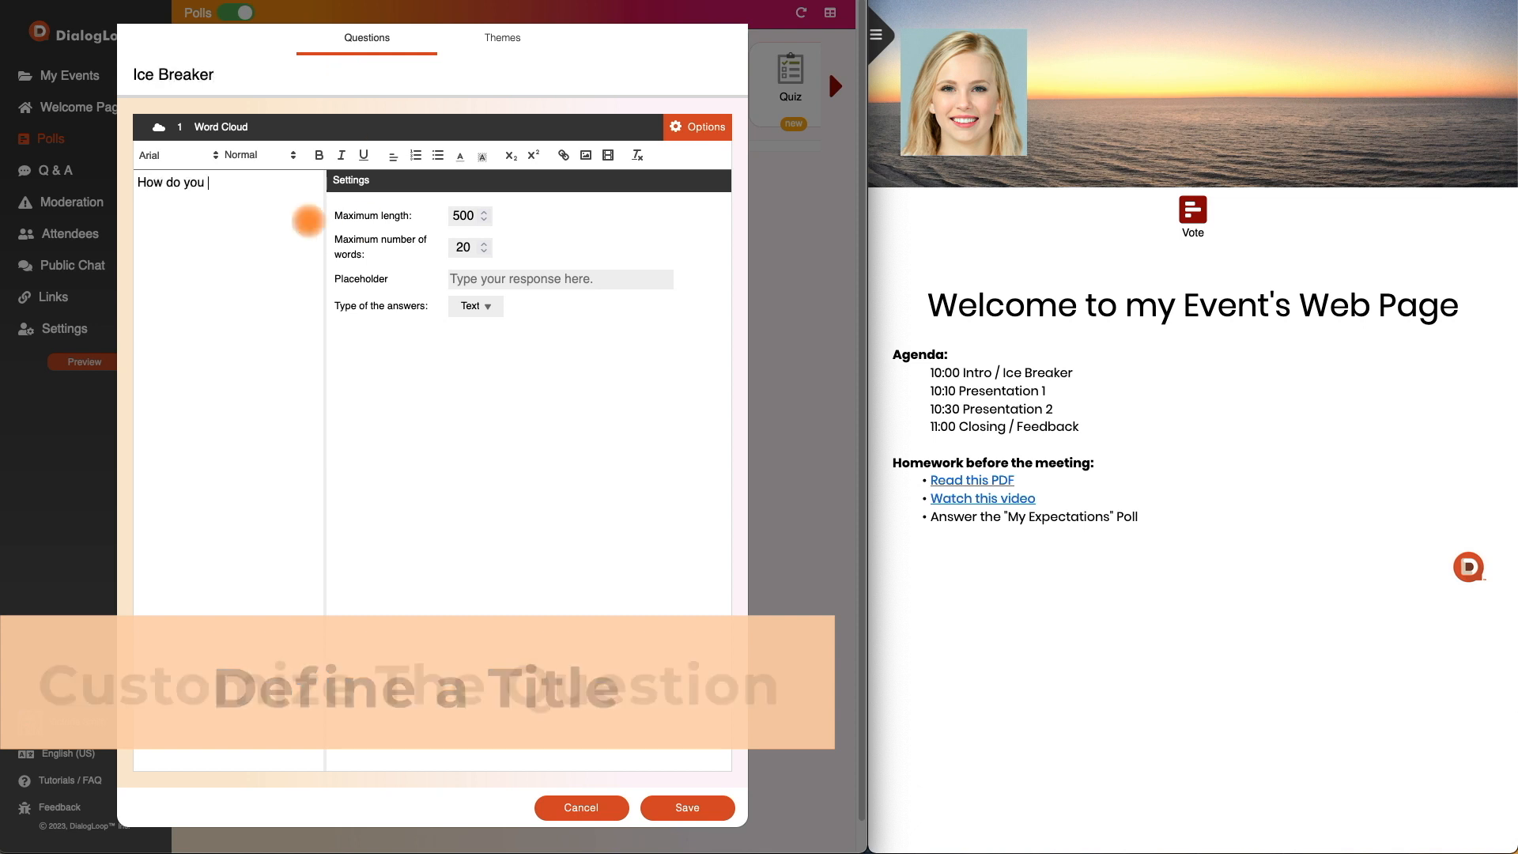
Make the question text bold, red and centred, then save it.
{"action": "left_click_drag", "start_coordinate": [281, 183], "coordinate": [136, 182]}
{"action": "left_click", "coordinate": [318, 155]}
{"action": "left_click", "coordinate": [461, 157]}
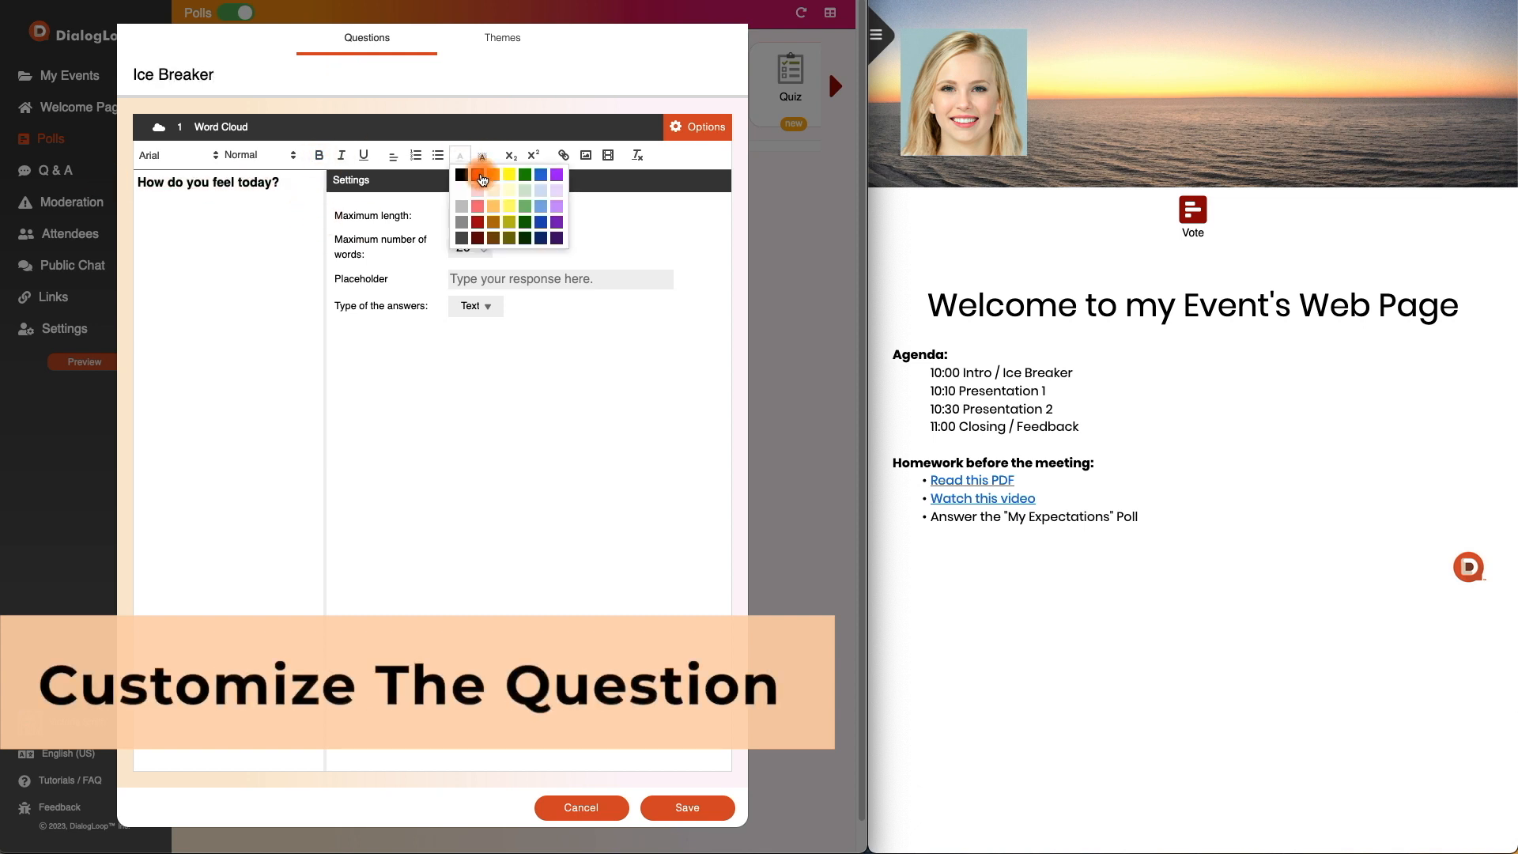
{"action": "left_click", "coordinate": [478, 174]}
{"action": "left_click", "coordinate": [277, 226]}
{"action": "left_click", "coordinate": [394, 156]}
{"action": "left_click", "coordinate": [394, 196]}
{"action": "left_click", "coordinate": [687, 808]}
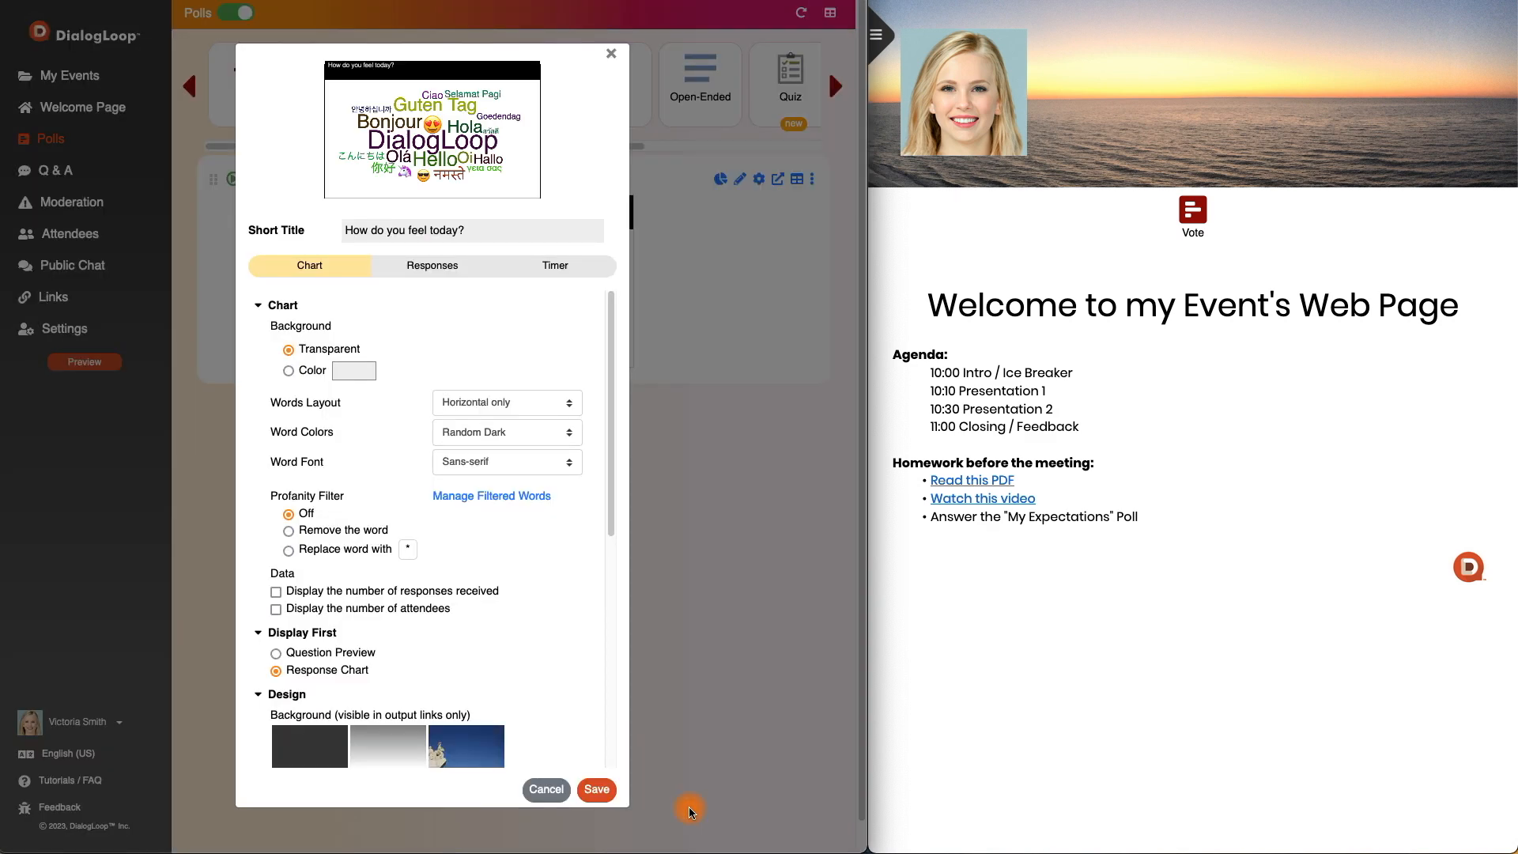
Set the word cloud to Random layout, Random Light colours and Sans-serif font.
{"action": "left_click", "coordinate": [547, 405]}
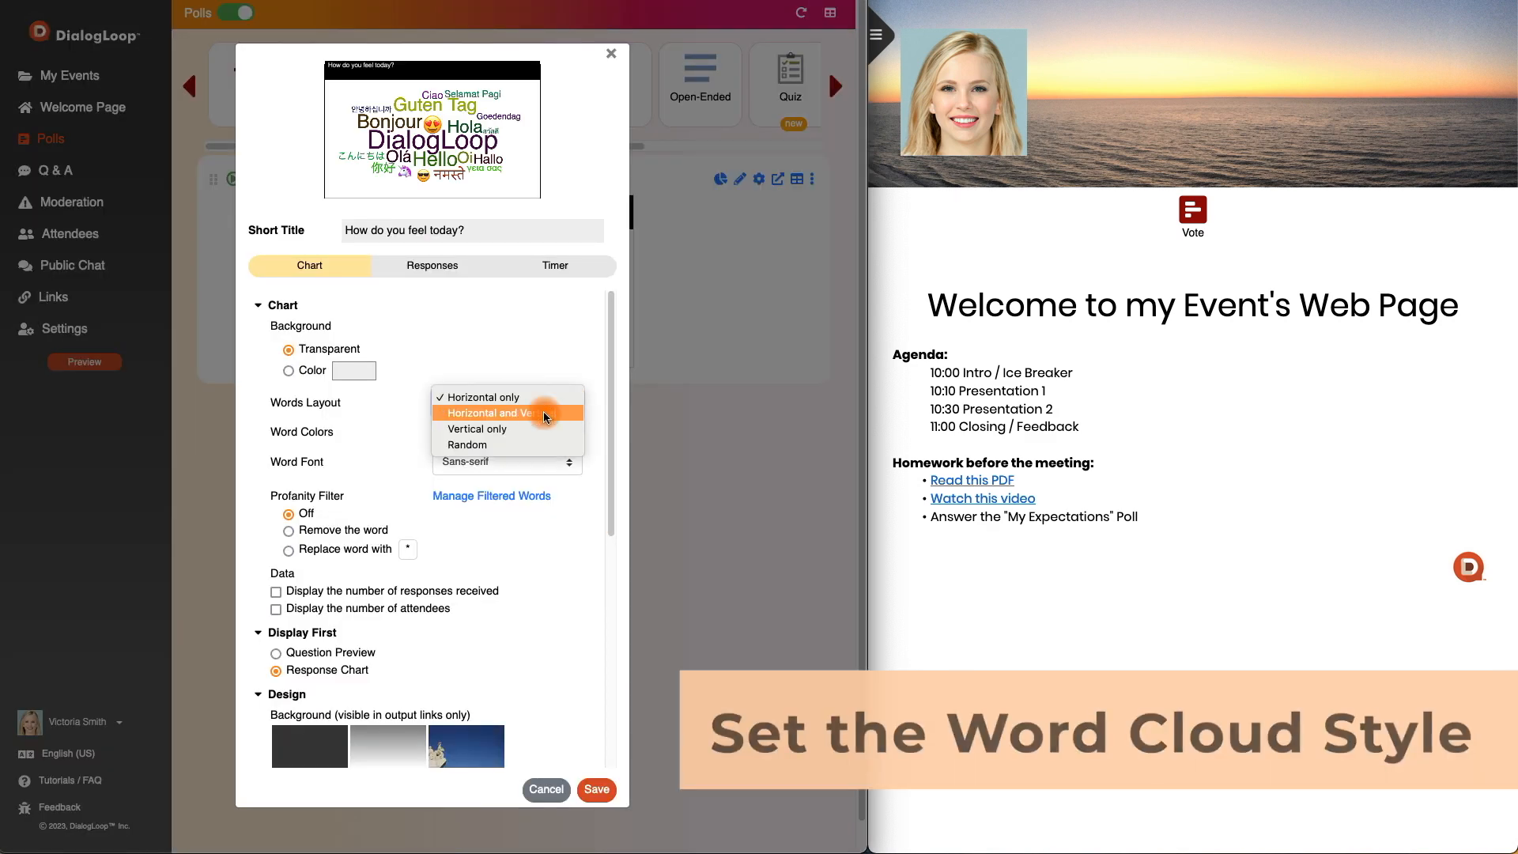
{"action": "left_click", "coordinate": [548, 411]}
{"action": "left_click", "coordinate": [544, 405]}
{"action": "left_click", "coordinate": [542, 415]}
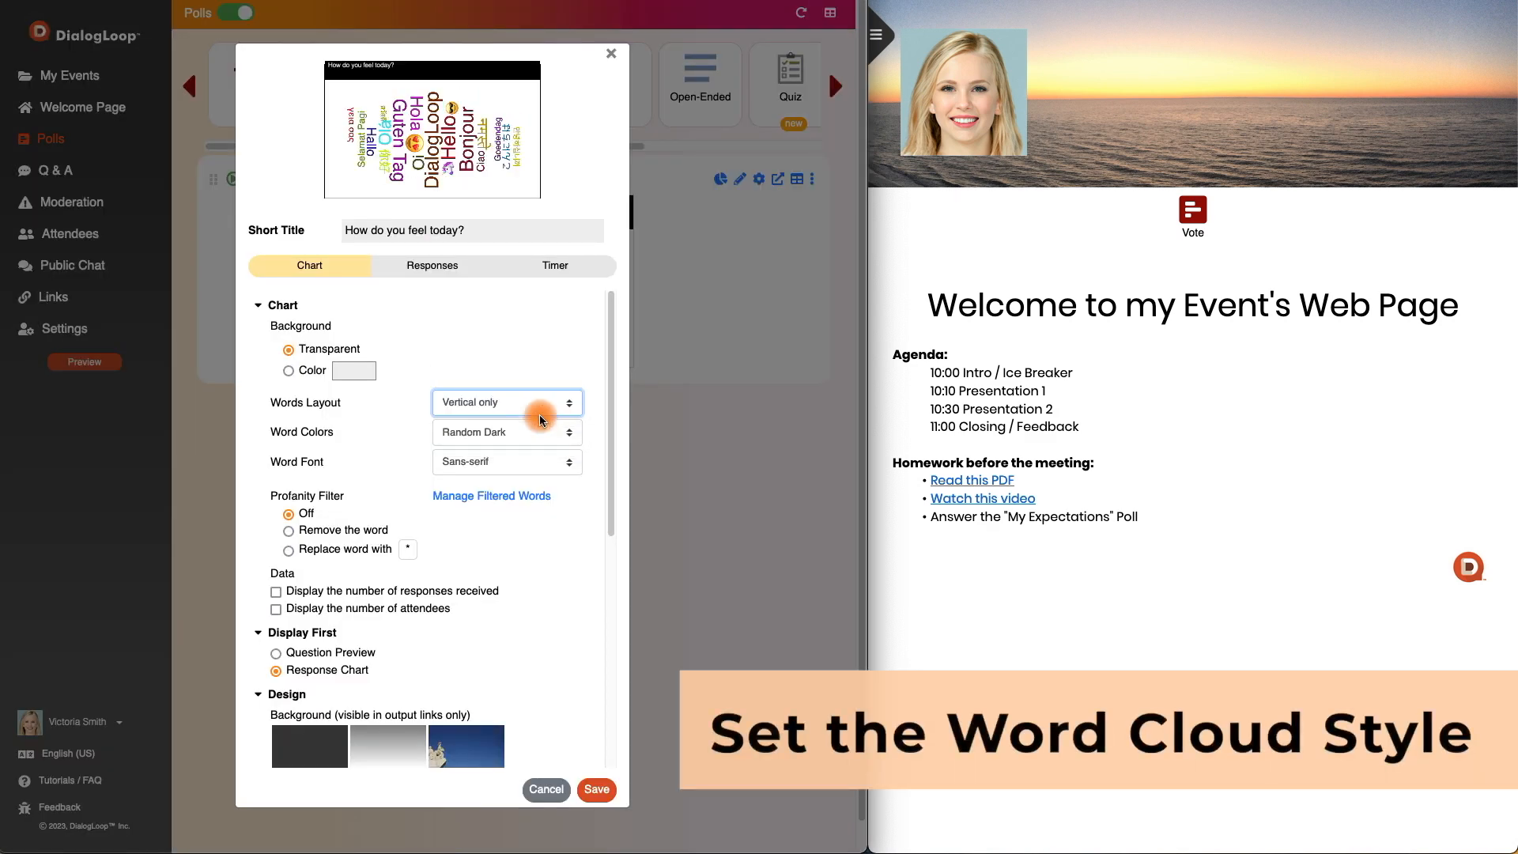
{"action": "left_click", "coordinate": [543, 405]}
{"action": "left_click", "coordinate": [541, 413]}
{"action": "left_click", "coordinate": [526, 432]}
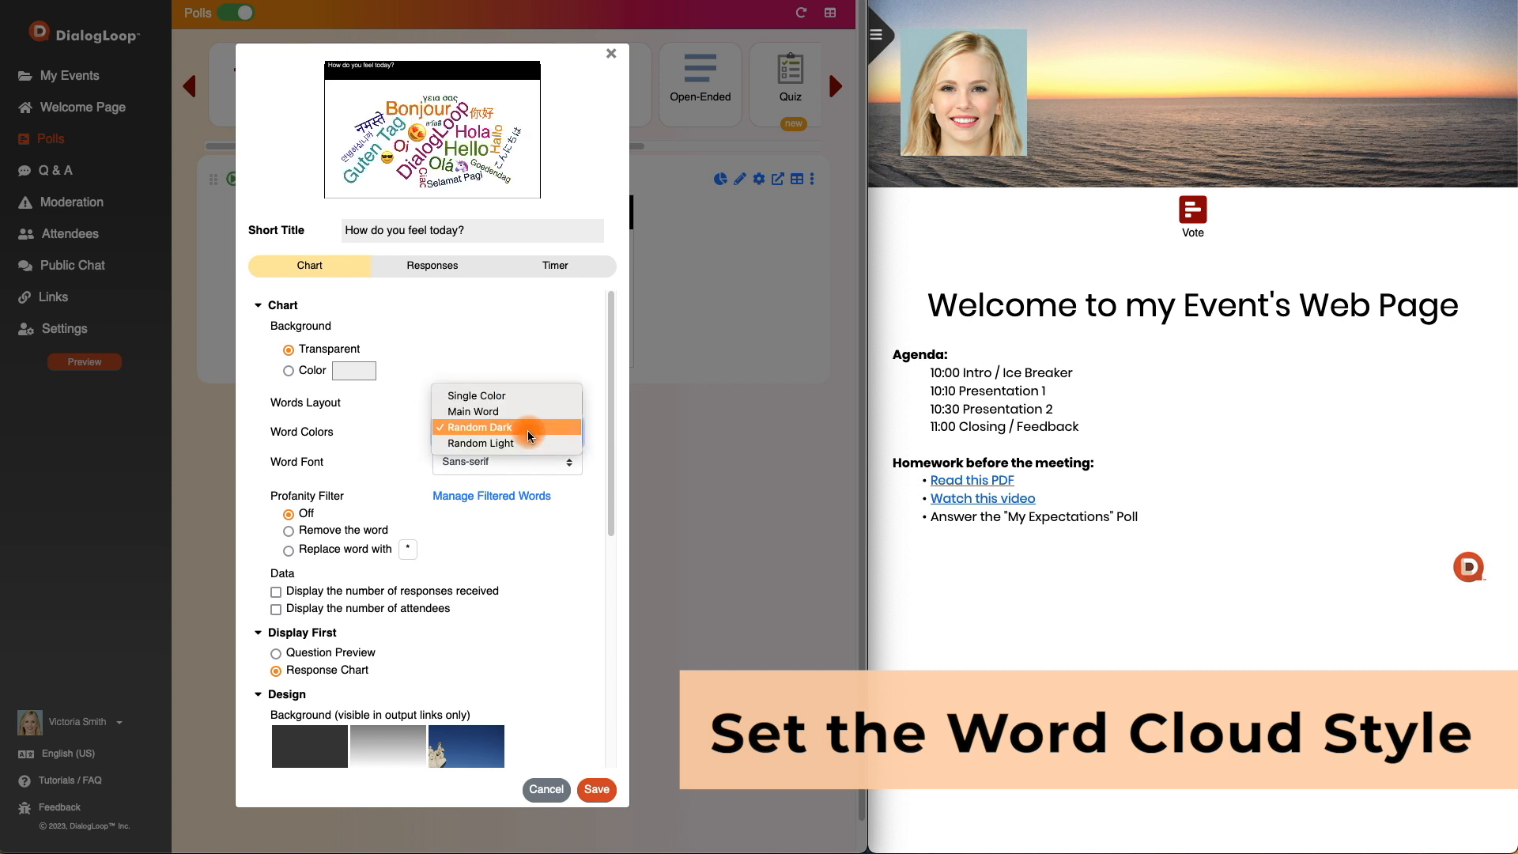
{"action": "left_click", "coordinate": [525, 443]}
{"action": "left_click", "coordinate": [521, 466]}
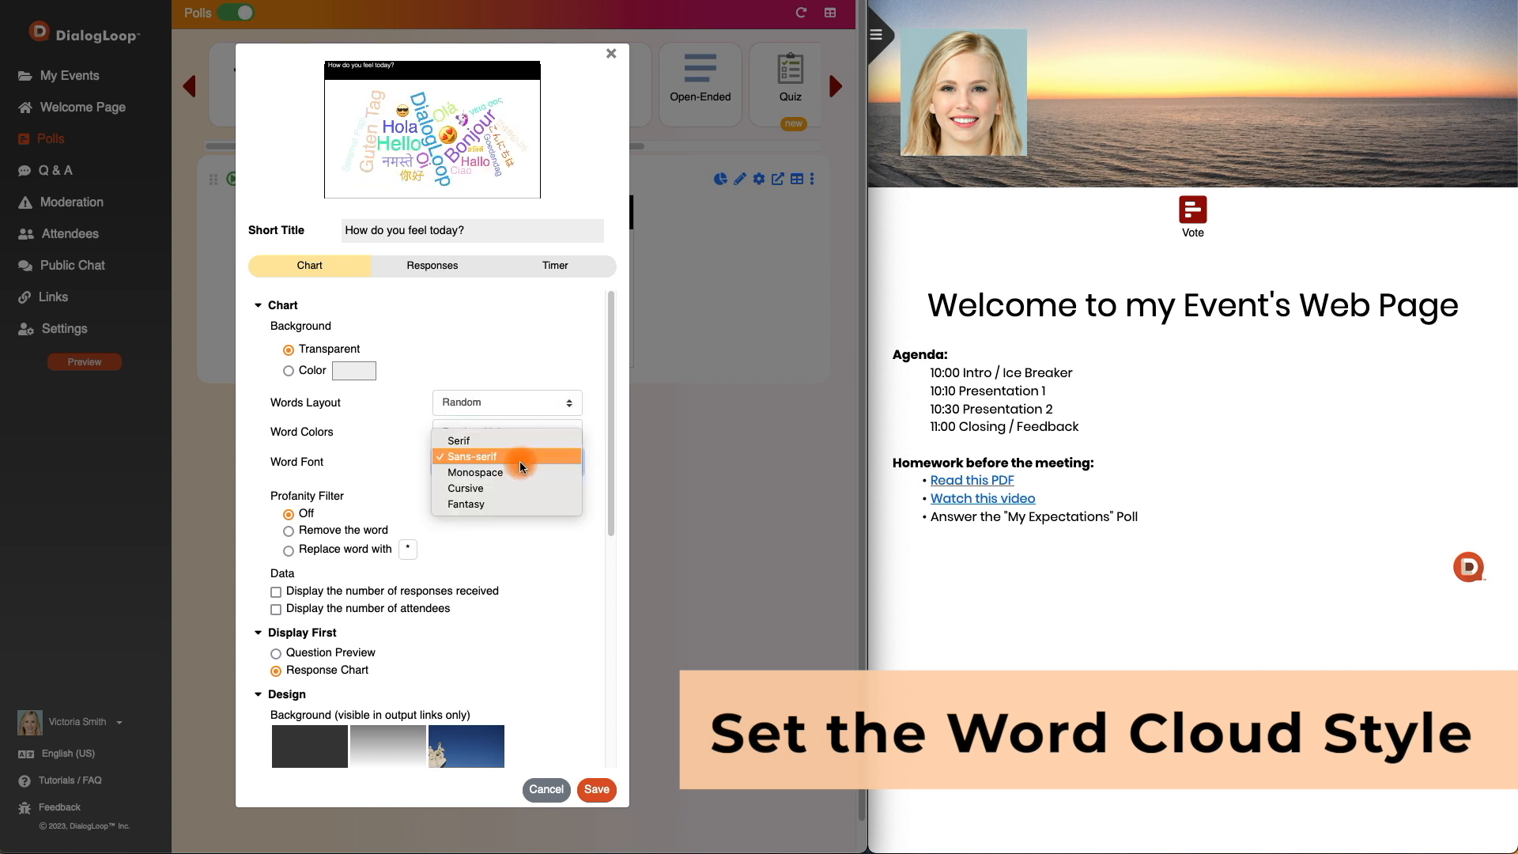
{"action": "left_click", "coordinate": [522, 445]}
{"action": "left_click", "coordinate": [524, 463]}
{"action": "left_click", "coordinate": [519, 473]}
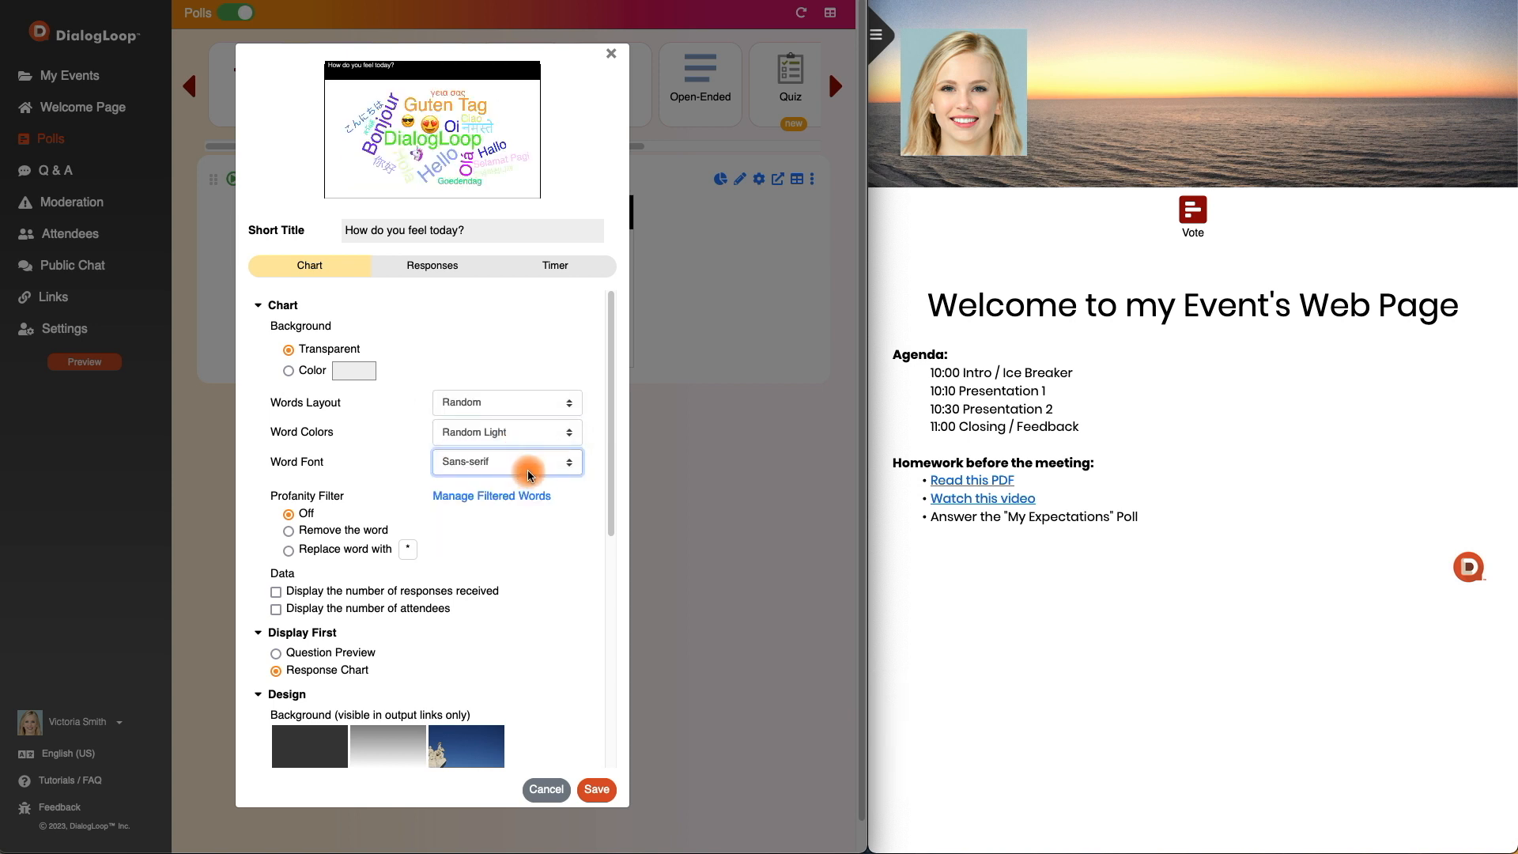
Remove profane words, filtering Français, Español, Deutsch, Italiano, Nederlandse taal and Portuguesa.
{"action": "left_click", "coordinate": [289, 531]}
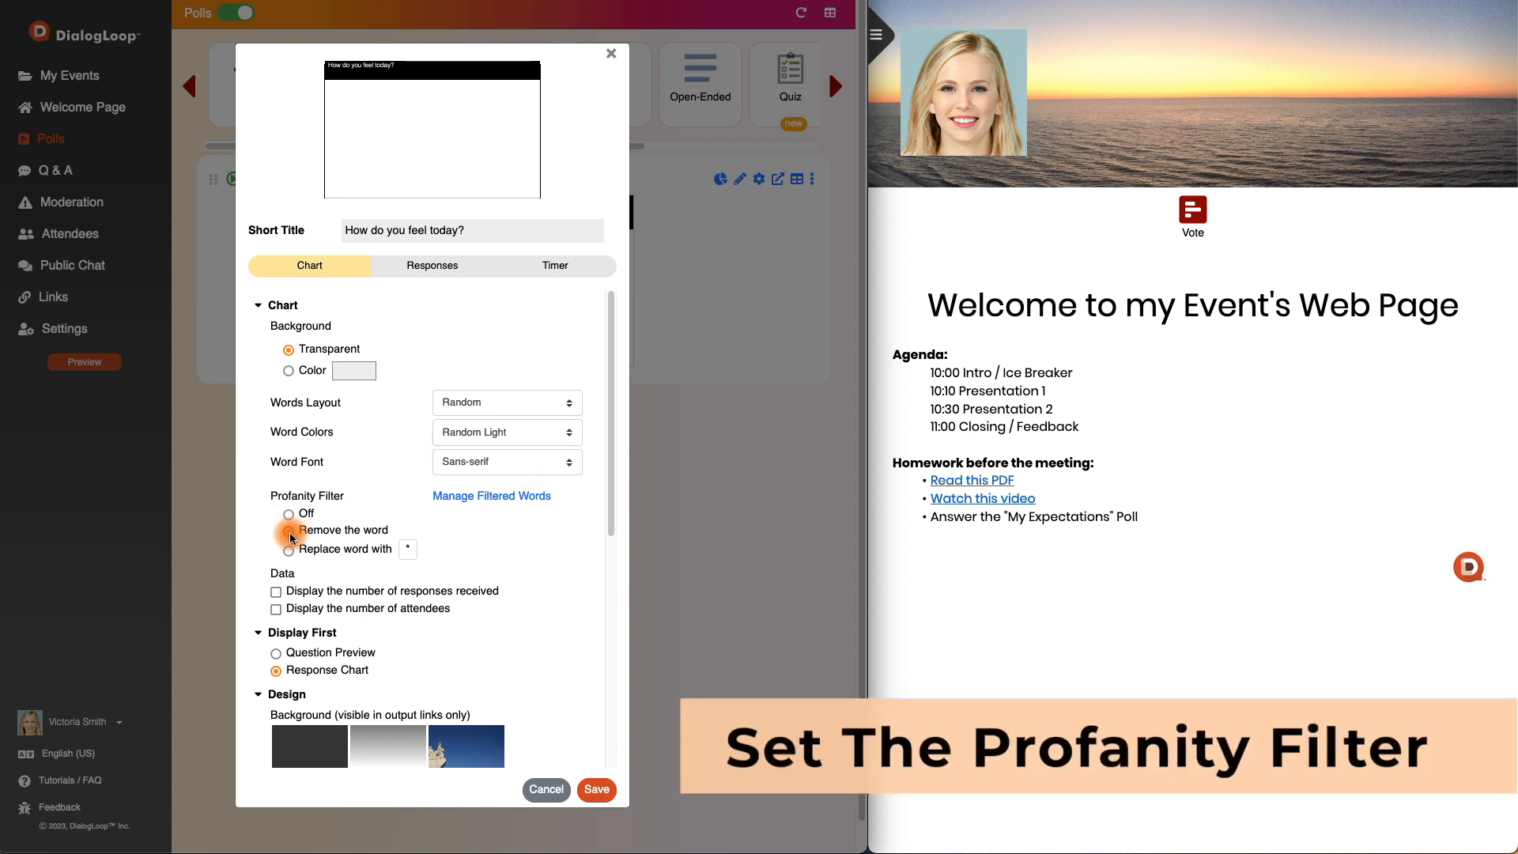
{"action": "left_click", "coordinate": [440, 496]}
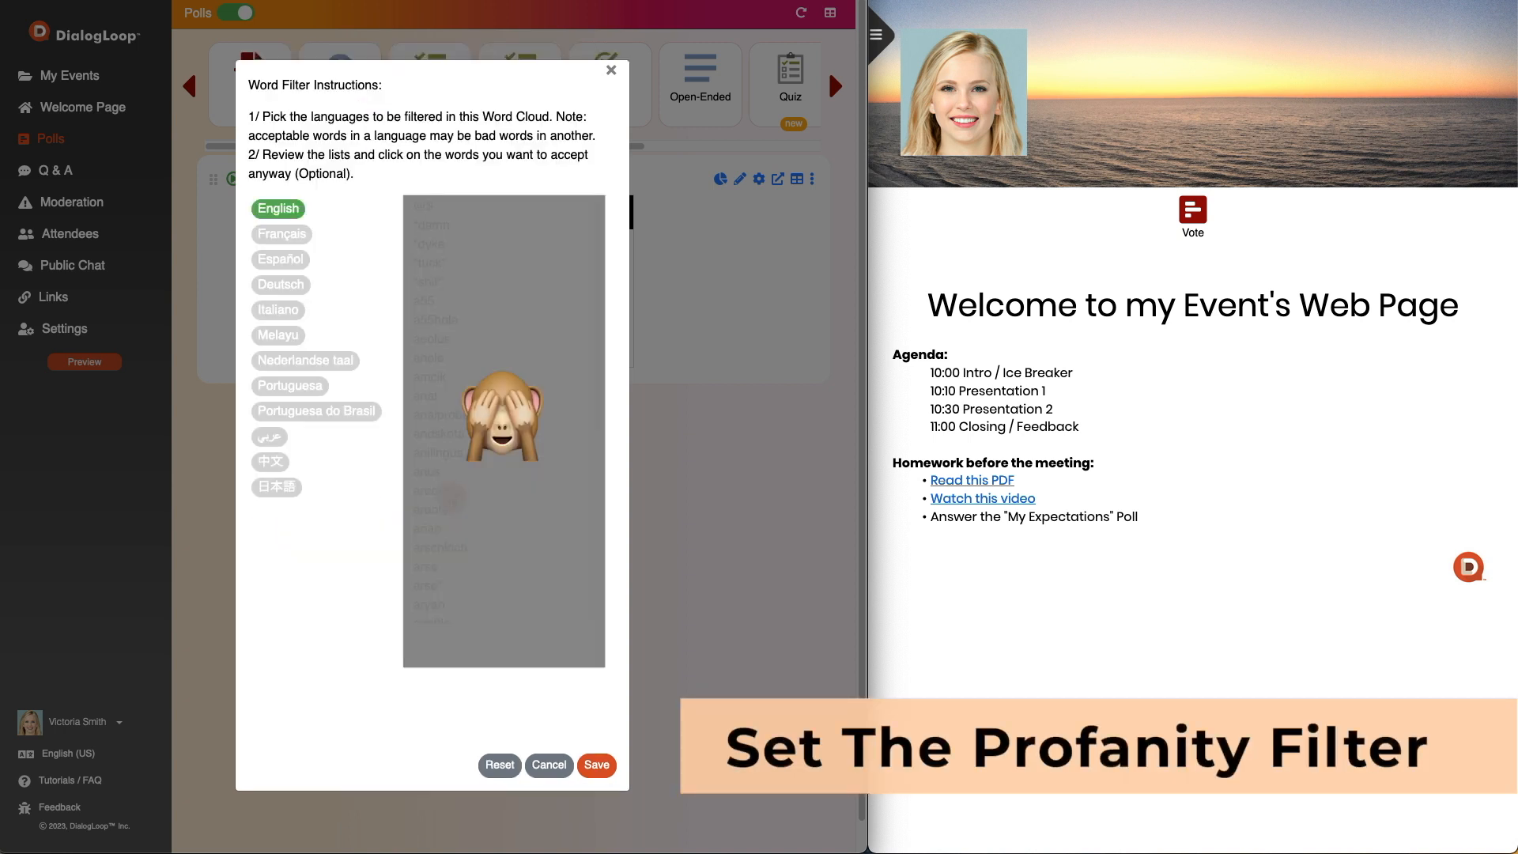
{"action": "left_click", "coordinate": [316, 241]}
{"action": "left_click", "coordinate": [294, 257]}
{"action": "left_click", "coordinate": [293, 284]}
{"action": "left_click", "coordinate": [286, 310]}
{"action": "left_click", "coordinate": [296, 361]}
{"action": "left_click", "coordinate": [291, 386]}
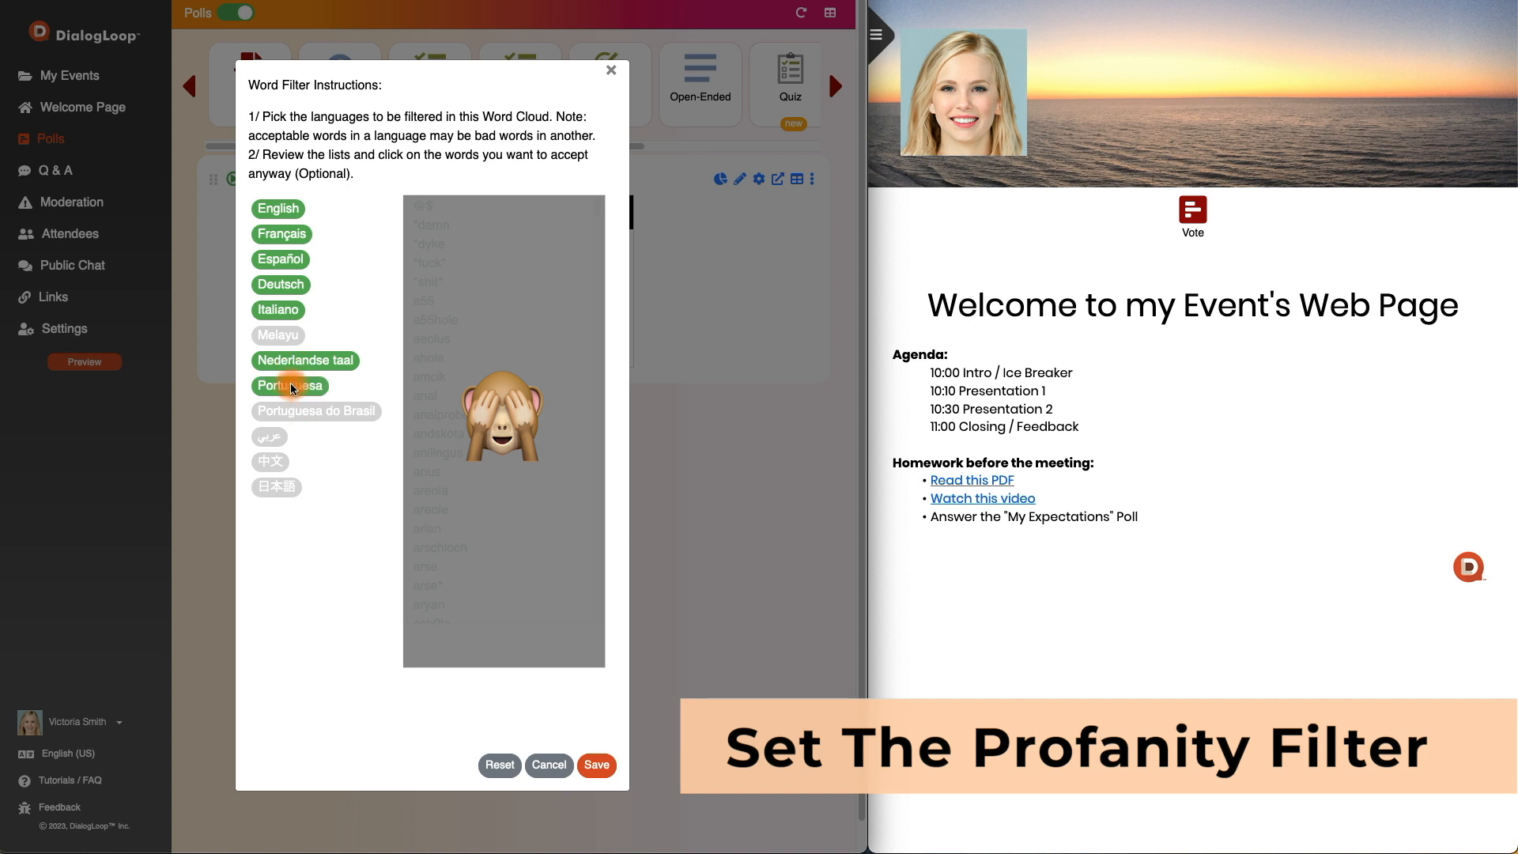
{"action": "left_click", "coordinate": [596, 765]}
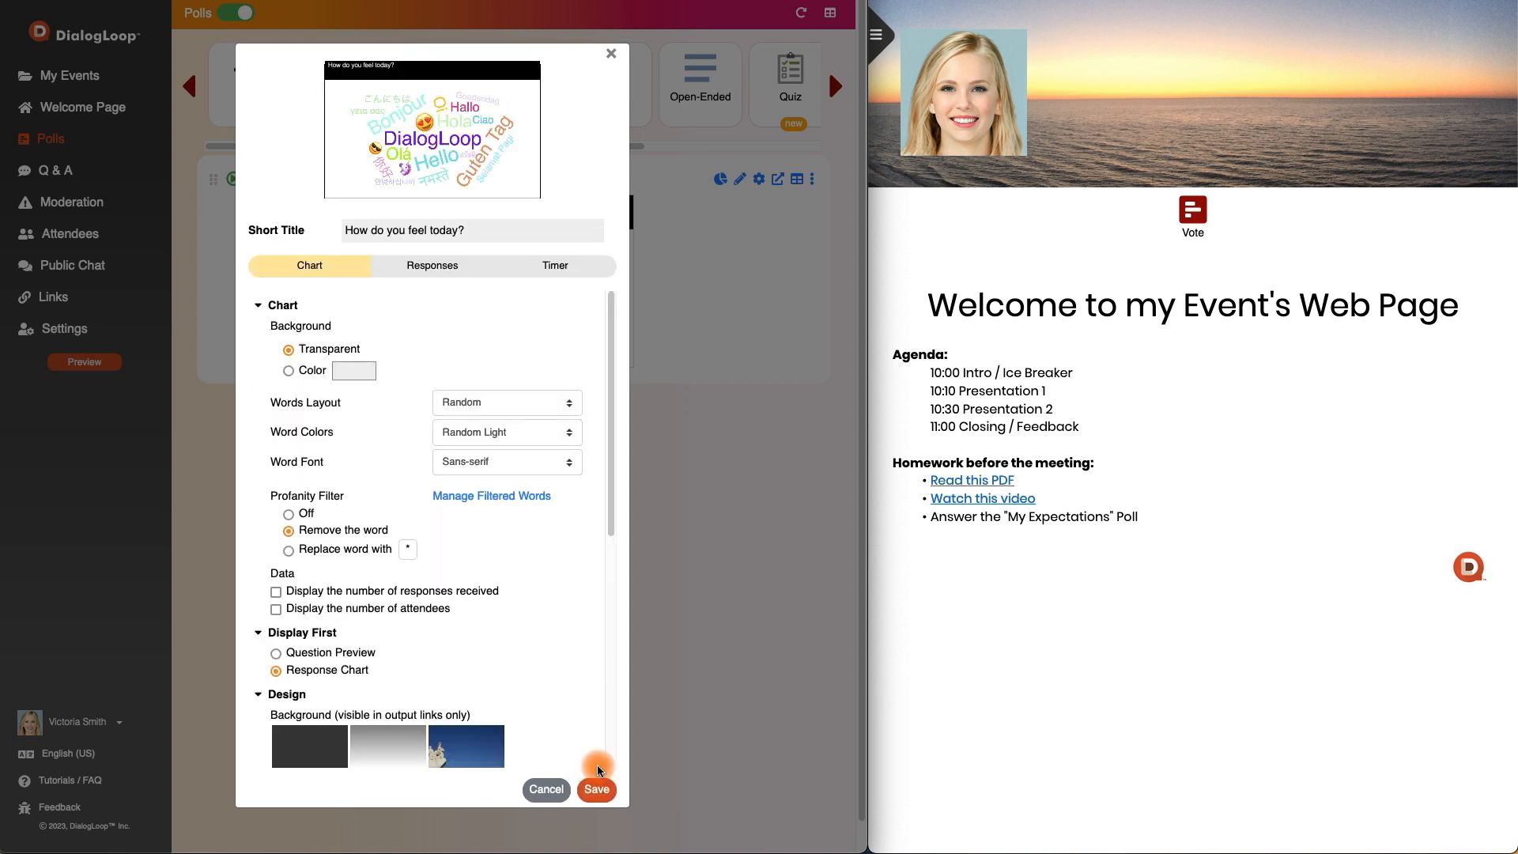
{"action": "left_click_drag", "start_coordinate": [616, 520], "coordinate": [614, 678]}
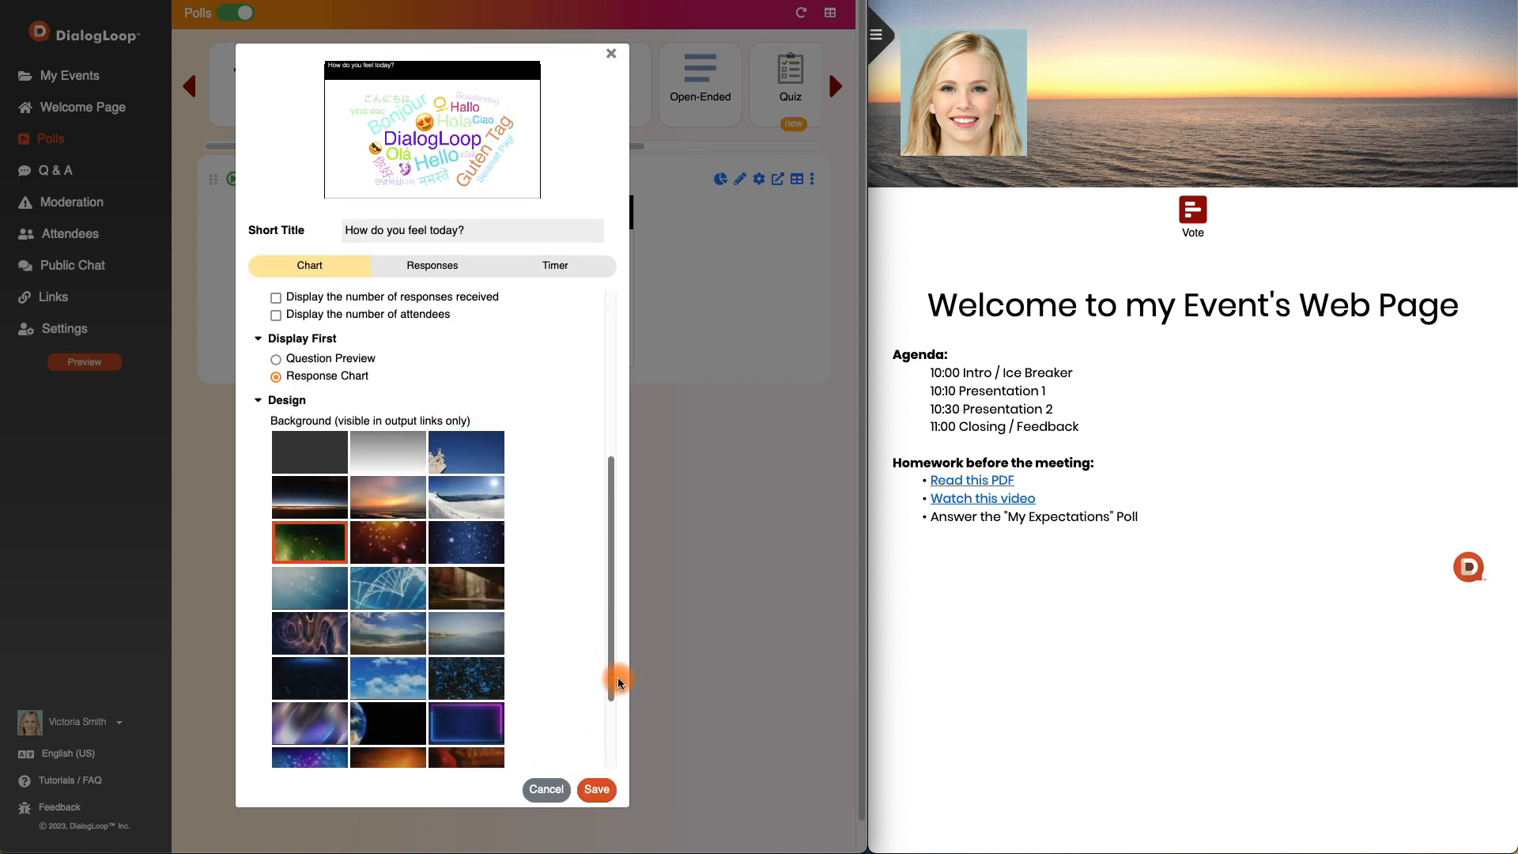
Show the number of responses and number of attendees on the word cloud.
{"action": "left_click", "coordinate": [340, 306]}
{"action": "left_click", "coordinate": [342, 324]}
{"action": "scroll", "coordinate": [344, 340], "scroll_direction": "up", "scroll_amount": 1}
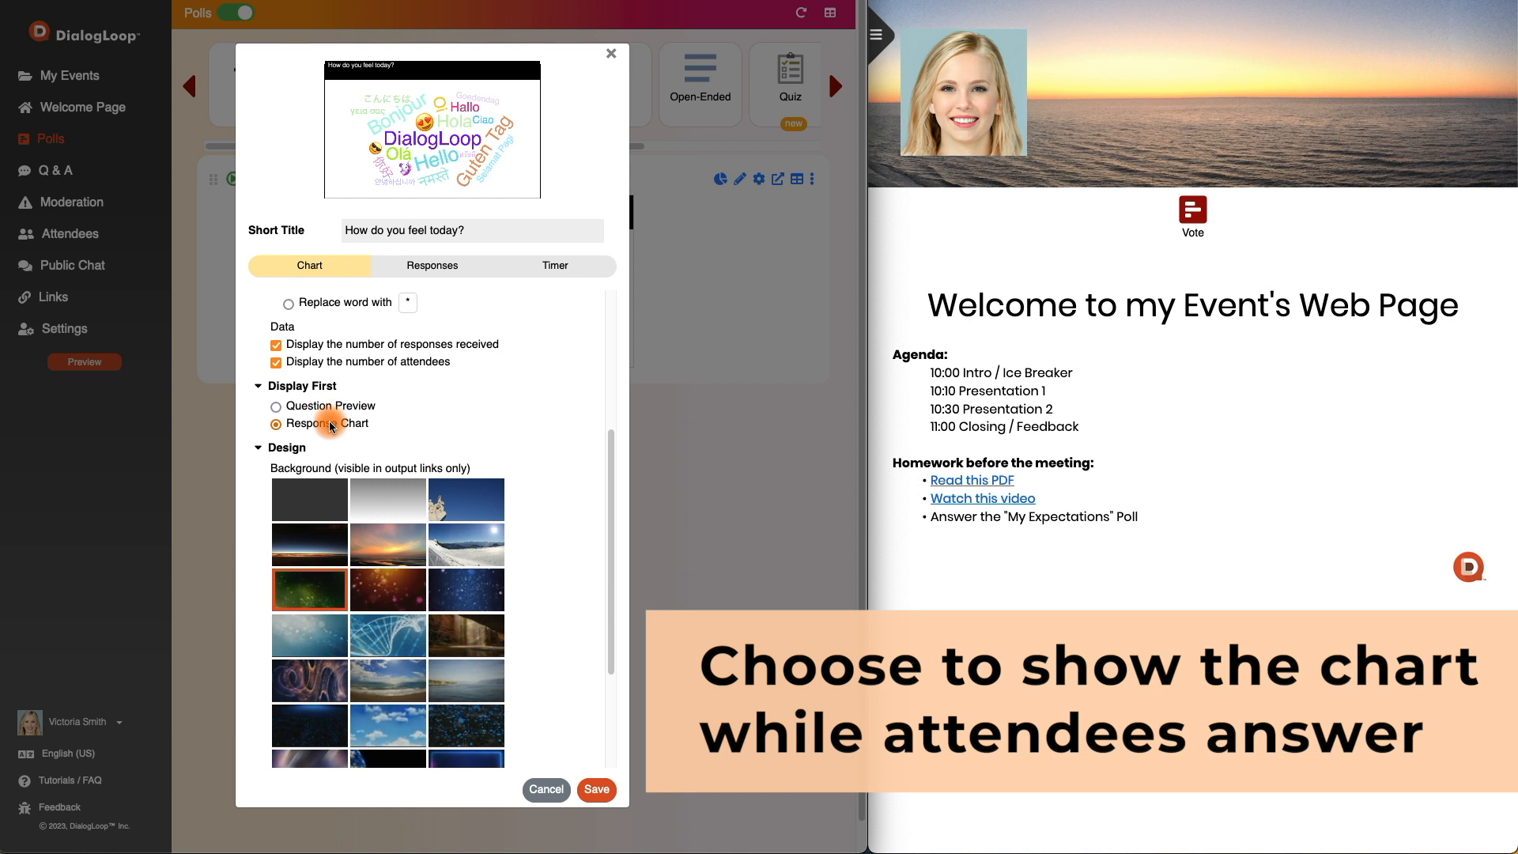
Use the red bokeh image as the word cloud background.
{"action": "left_click_drag", "start_coordinate": [610, 480], "coordinate": [614, 558]}
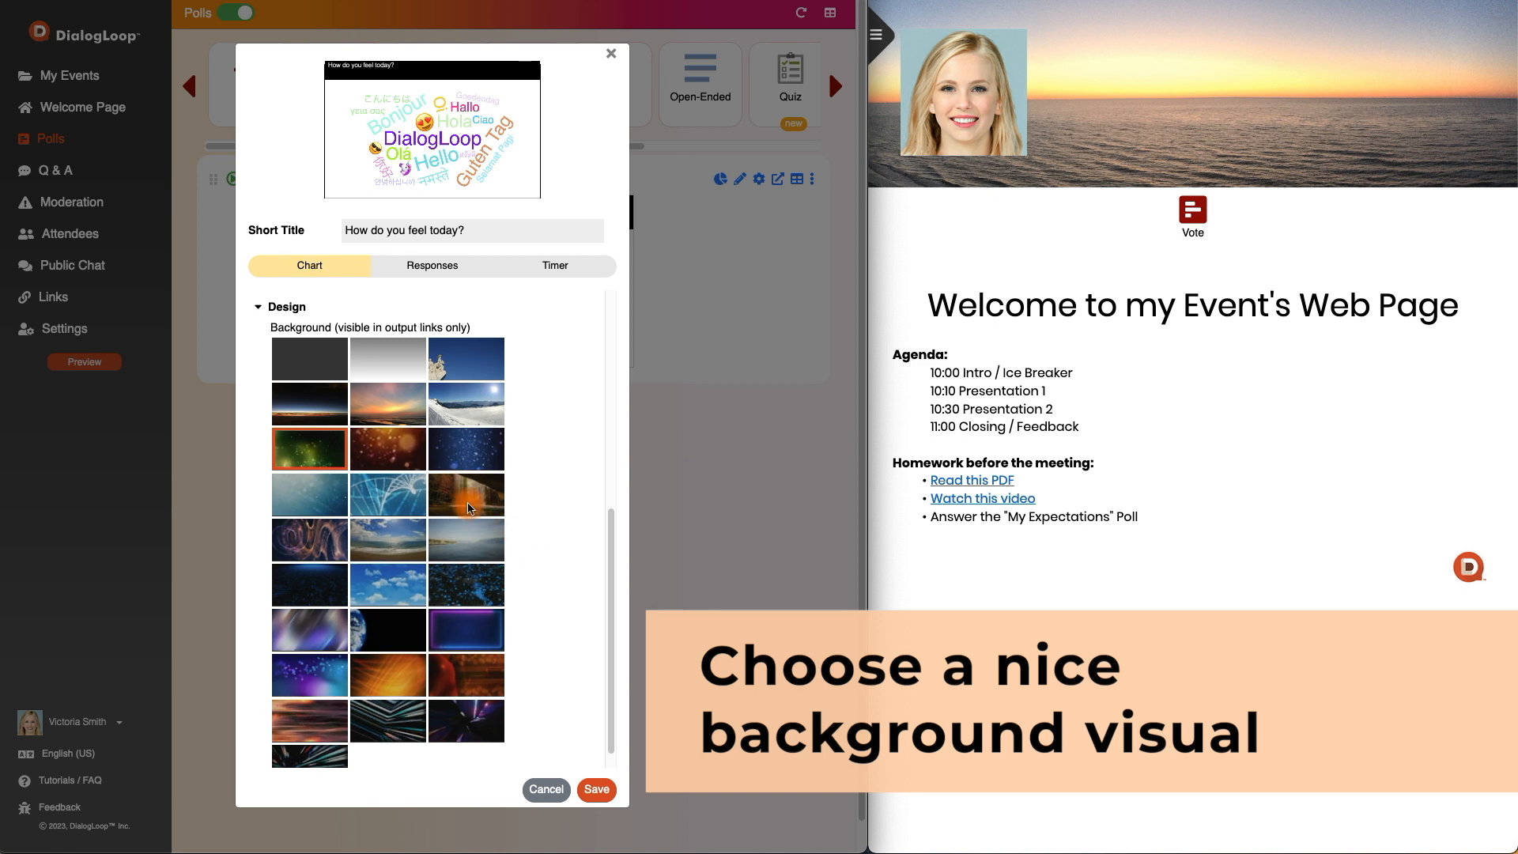
{"action": "left_click", "coordinate": [414, 459]}
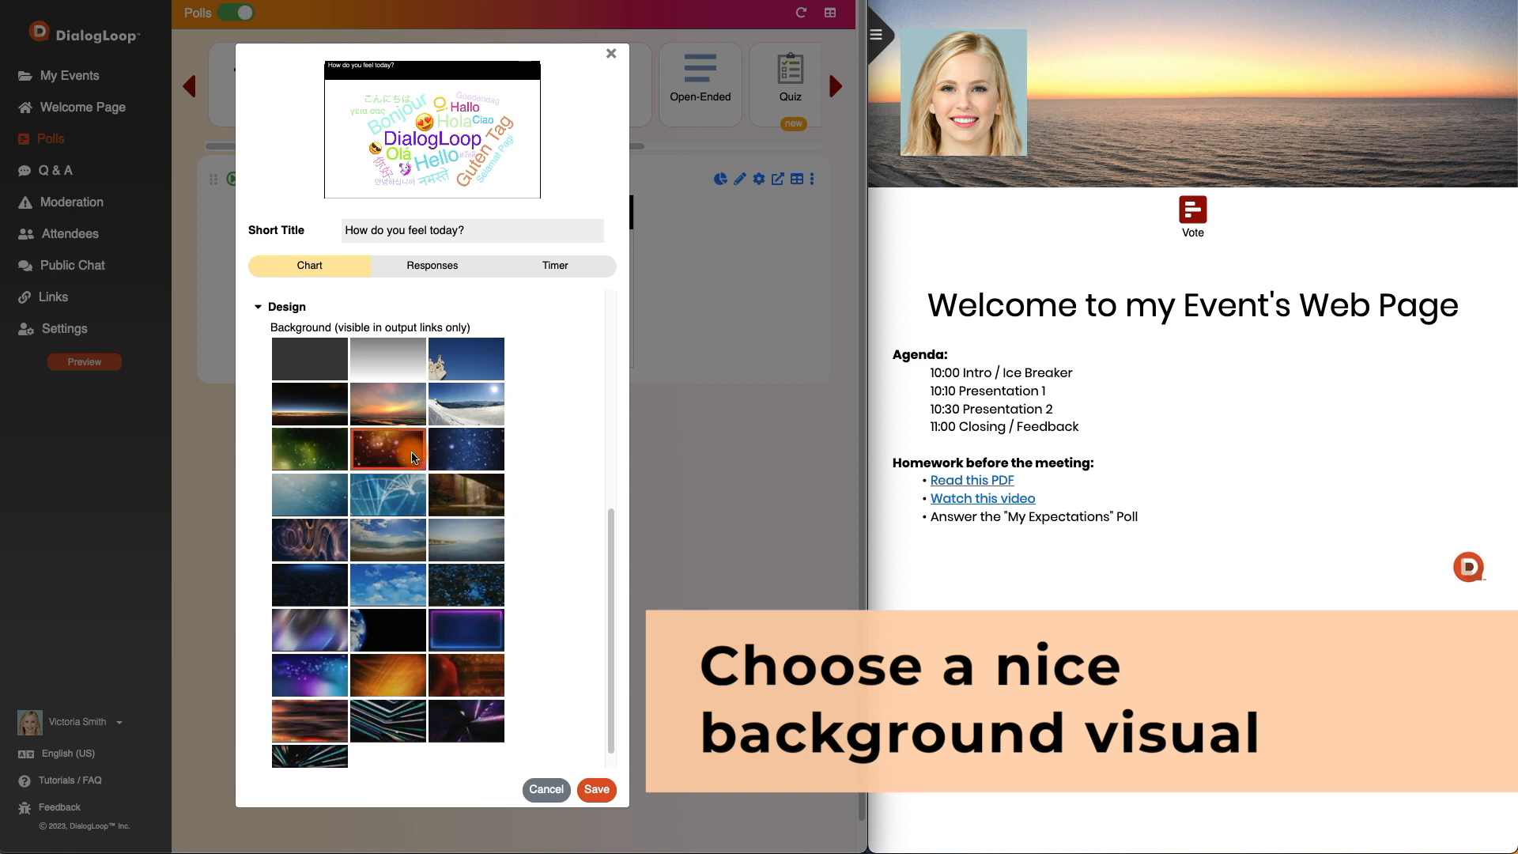
{"action": "left_click", "coordinate": [456, 262]}
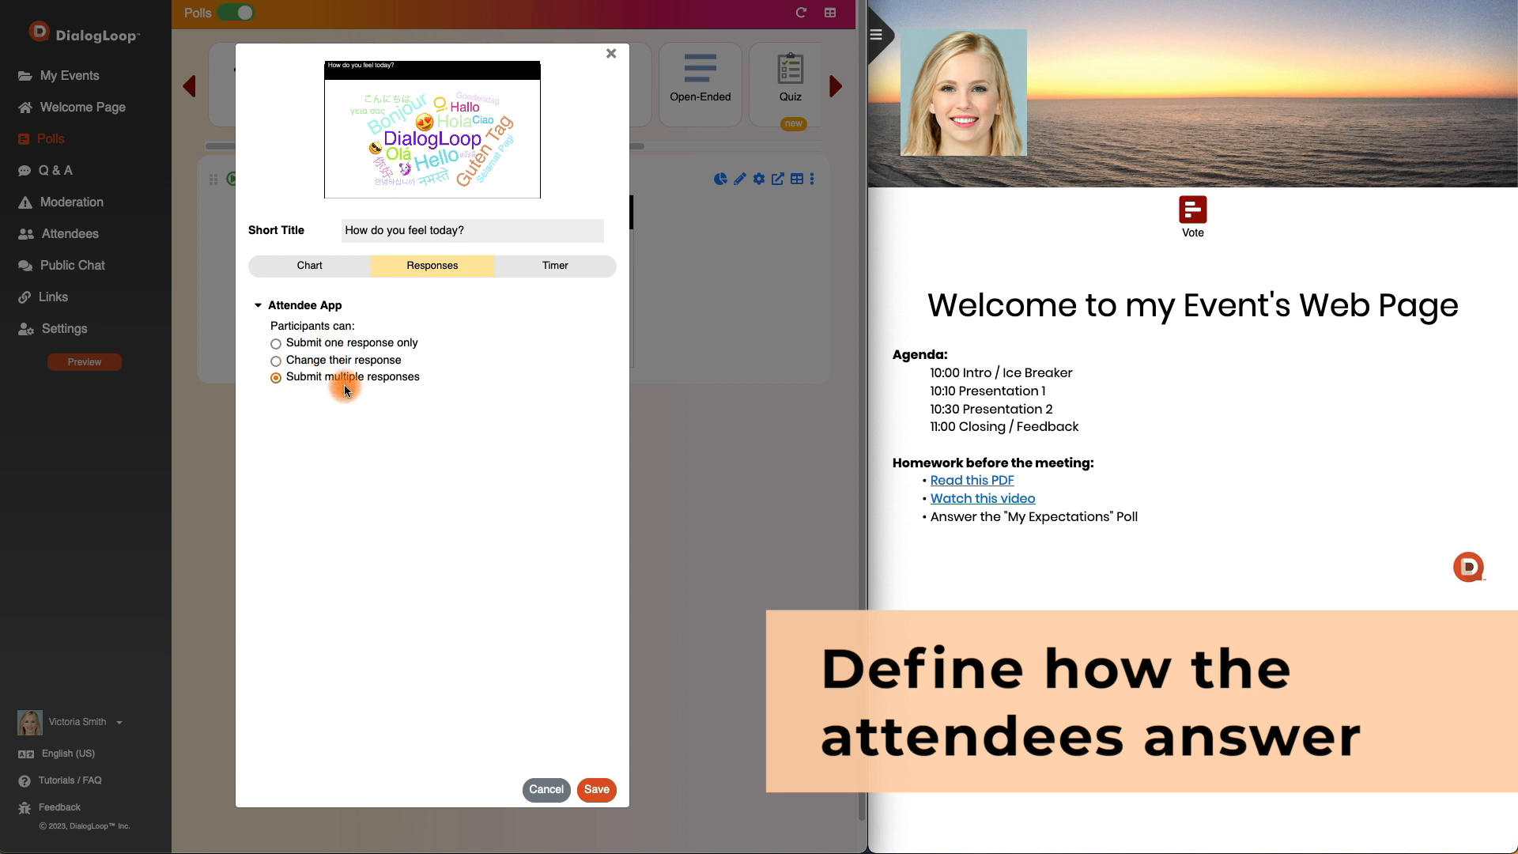
Let attendees change their response, set a 1-minute timer, save, and open the output window.
{"action": "left_click", "coordinate": [336, 342]}
{"action": "left_click", "coordinate": [320, 360]}
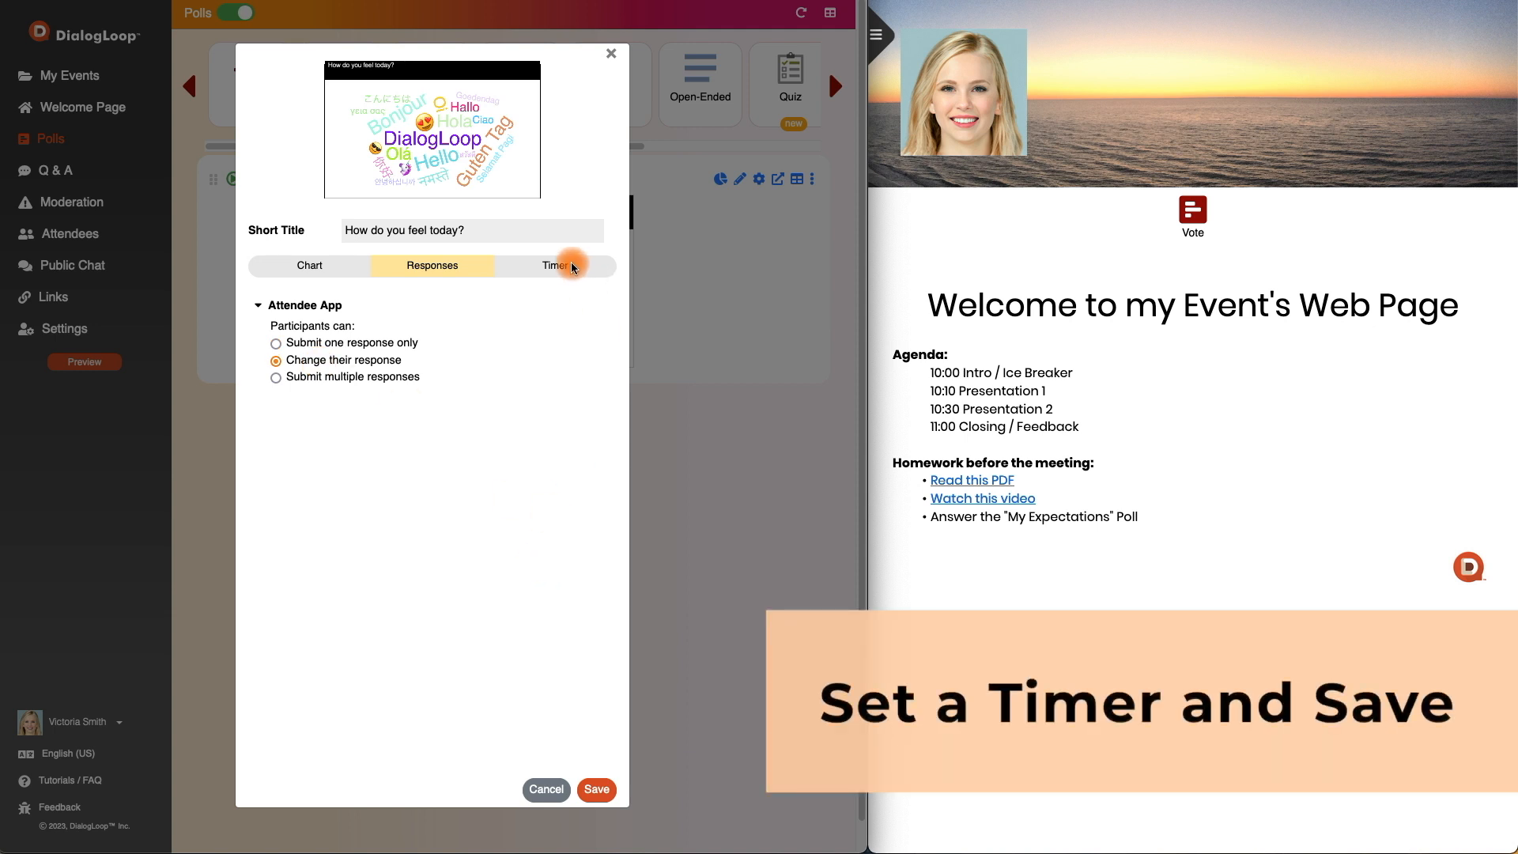
{"action": "left_click", "coordinate": [571, 265]}
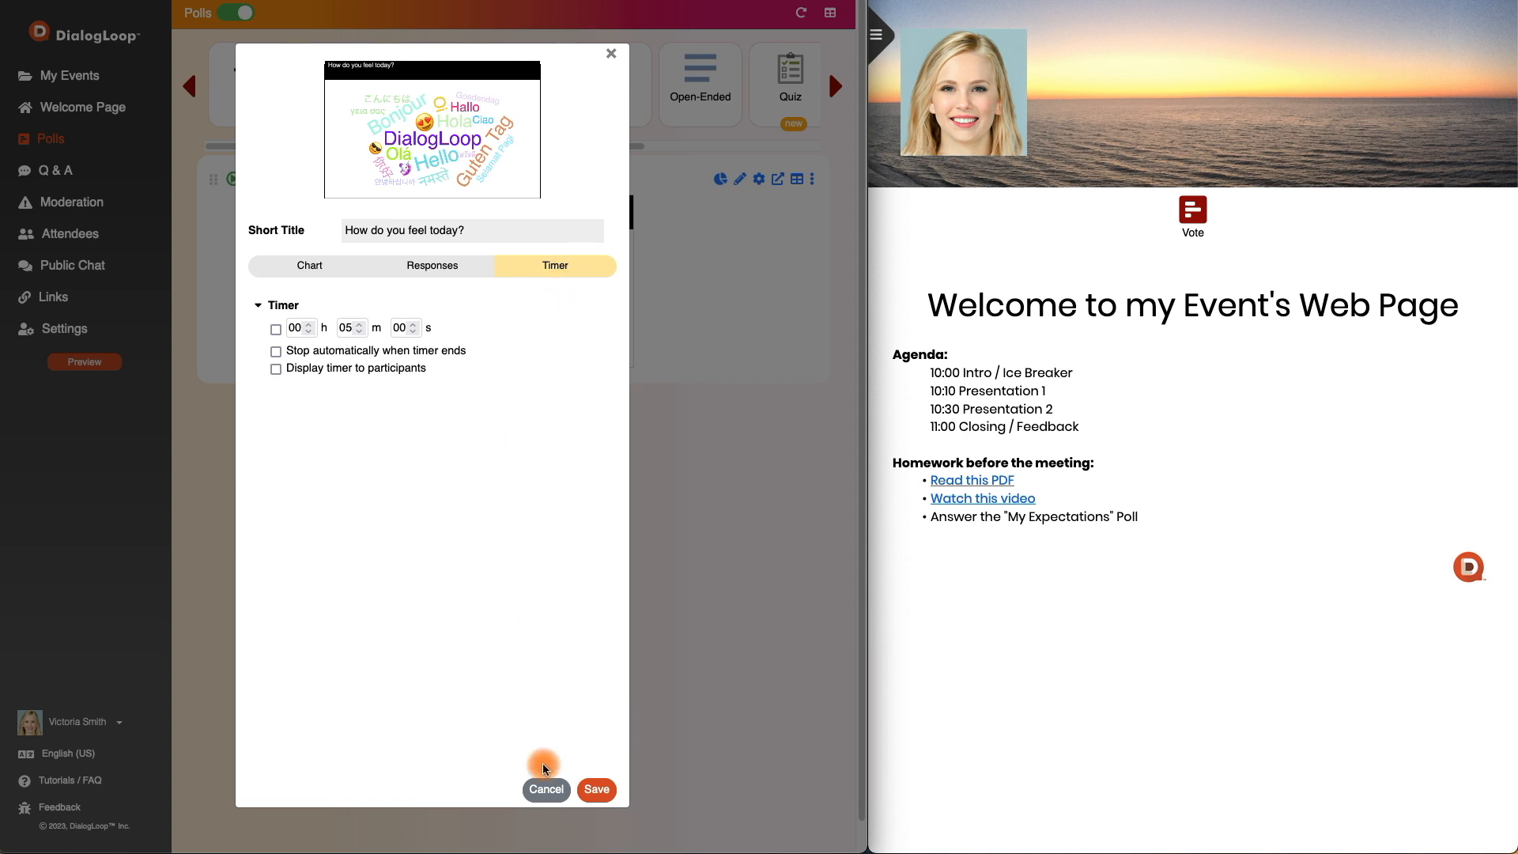
{"action": "left_click", "coordinate": [597, 789]}
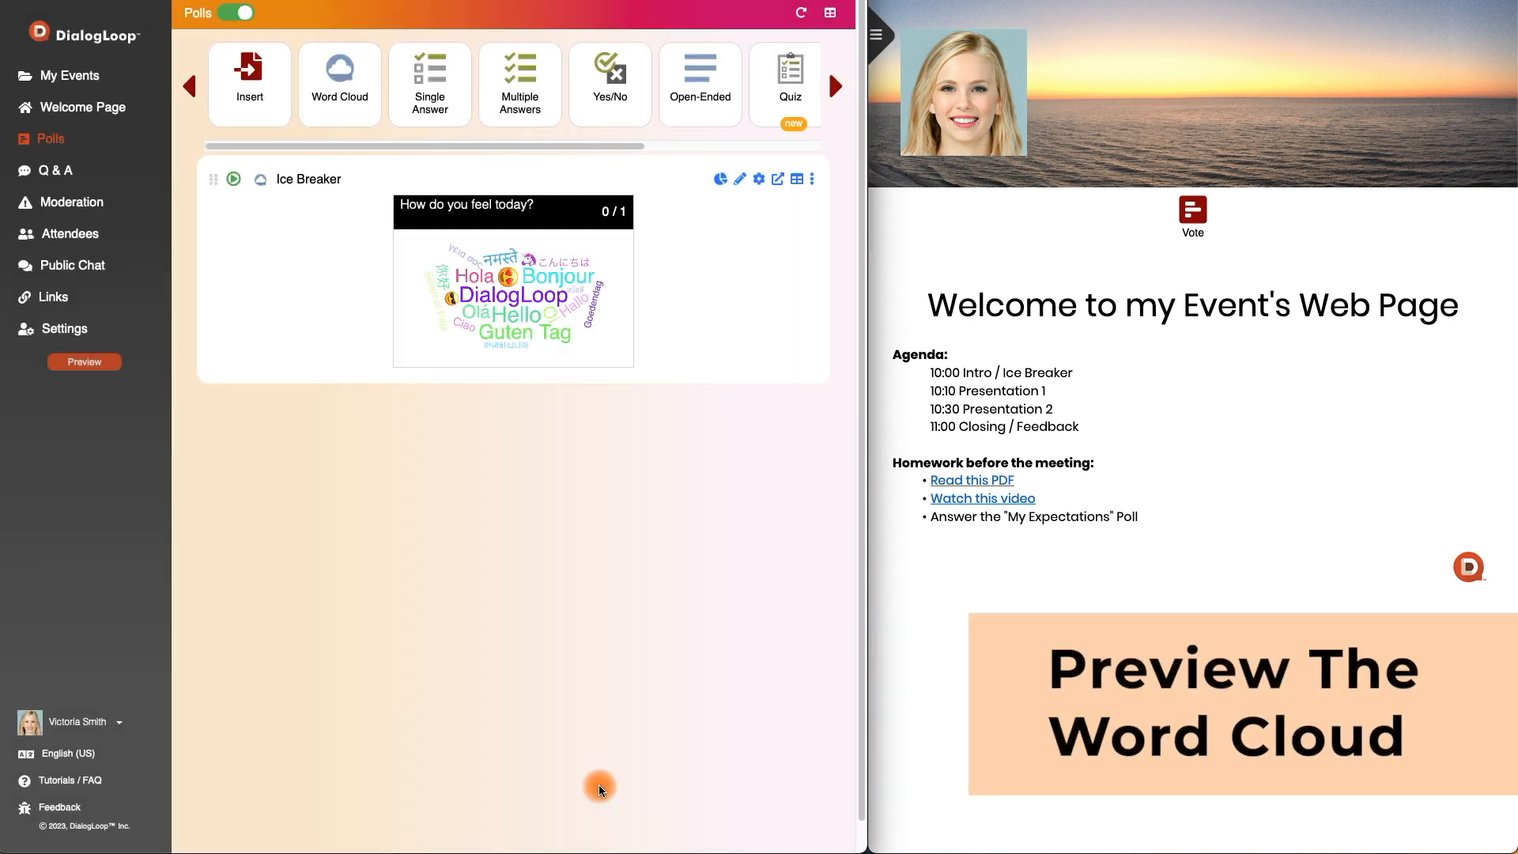
{"action": "left_click", "coordinate": [777, 180]}
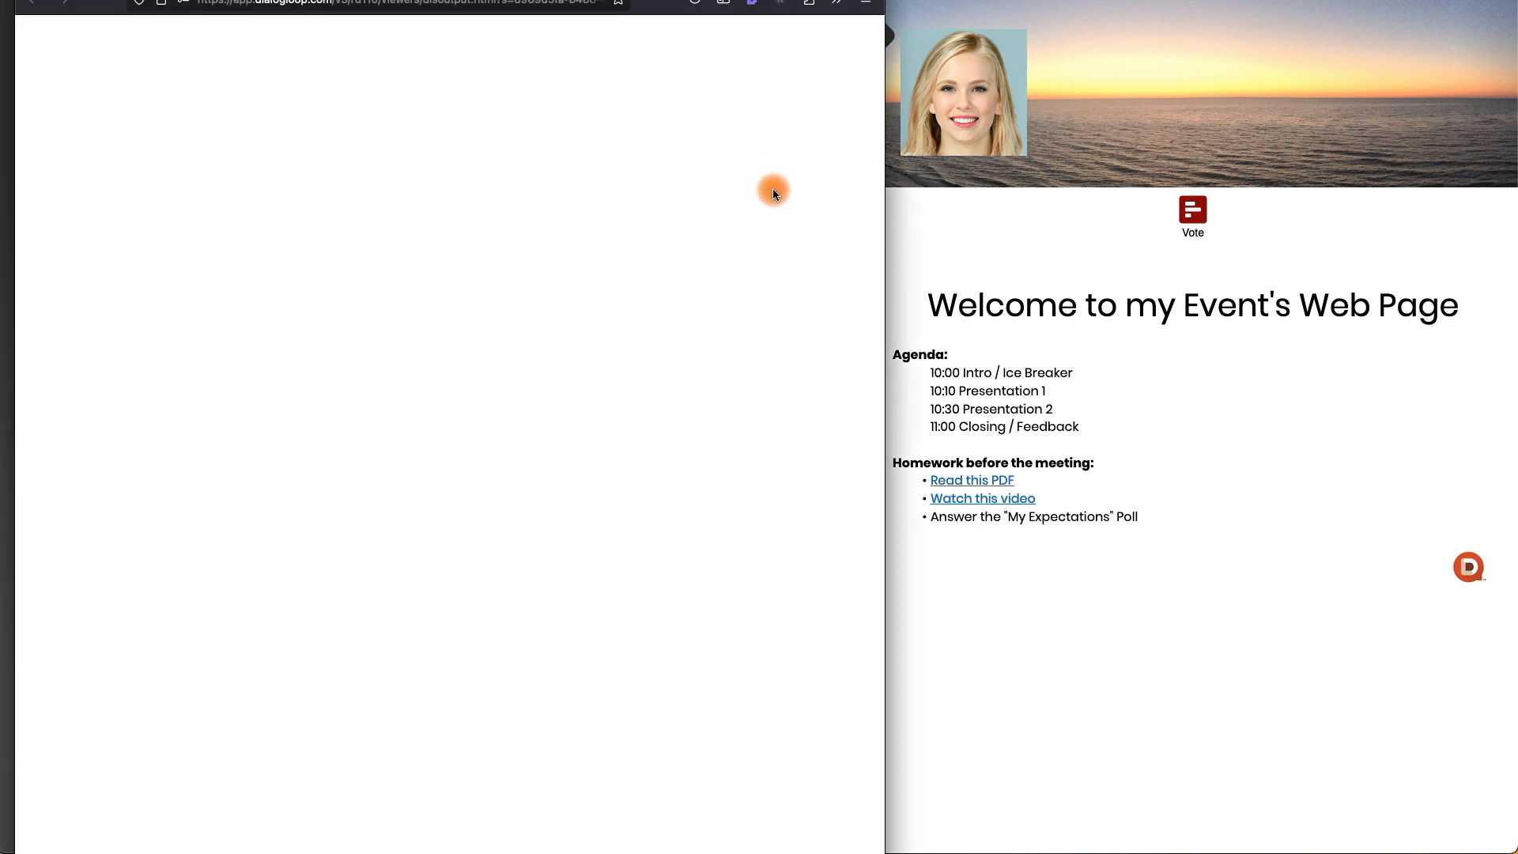